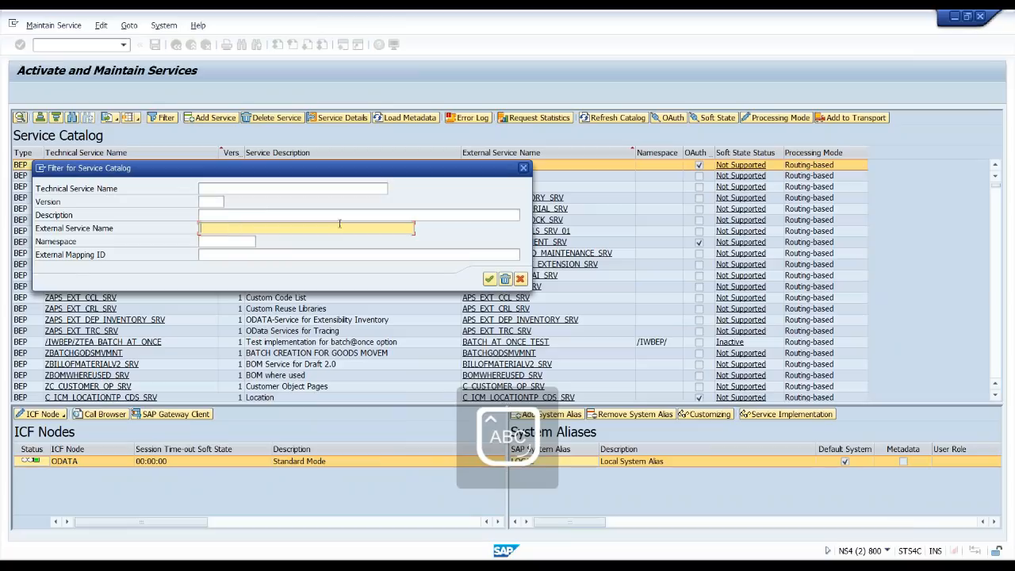
- Filter the service catalog by the external service name CATALOG*
text(c)
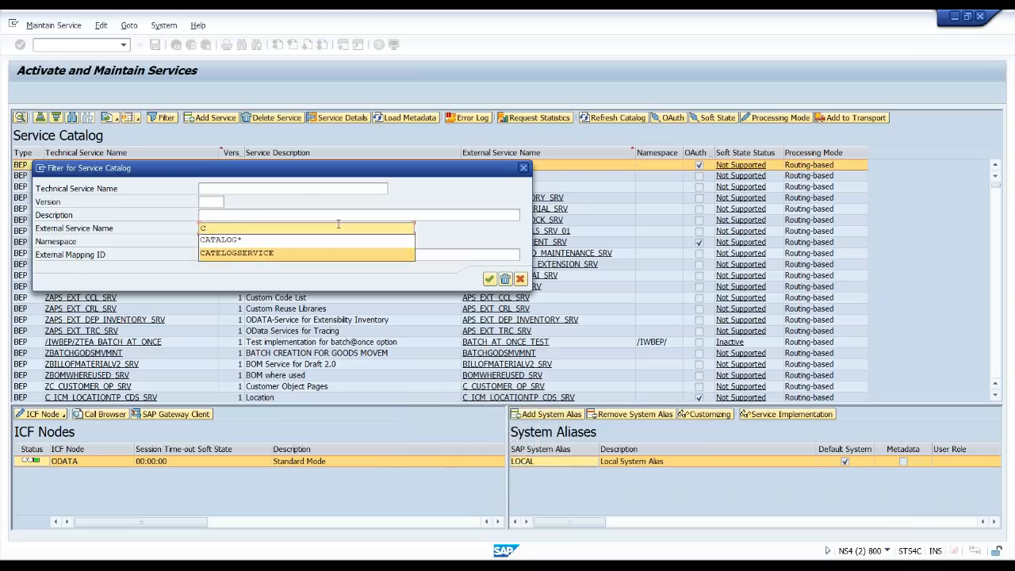
key(Return)
key(Return)
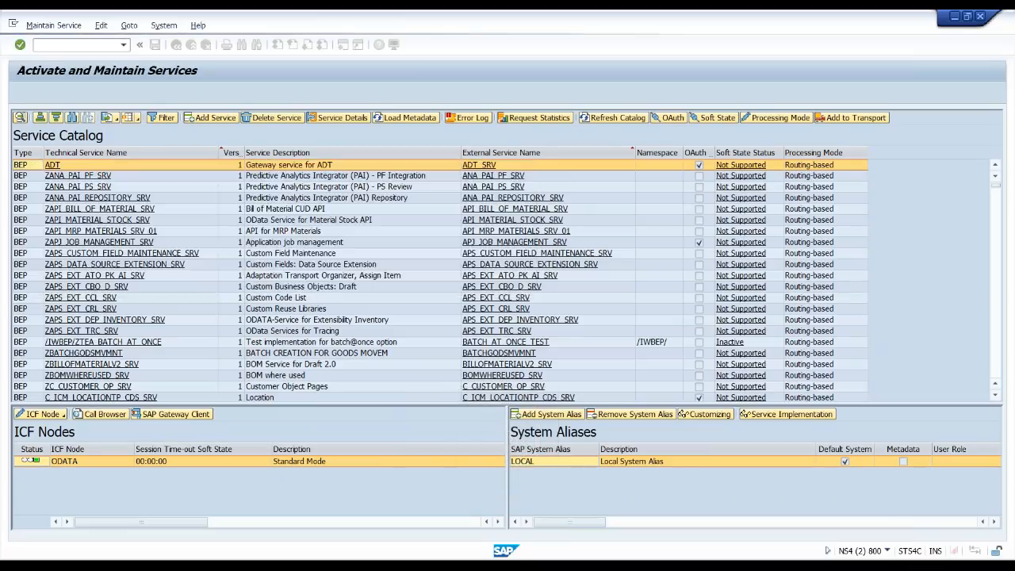
key(Caps_Lock)
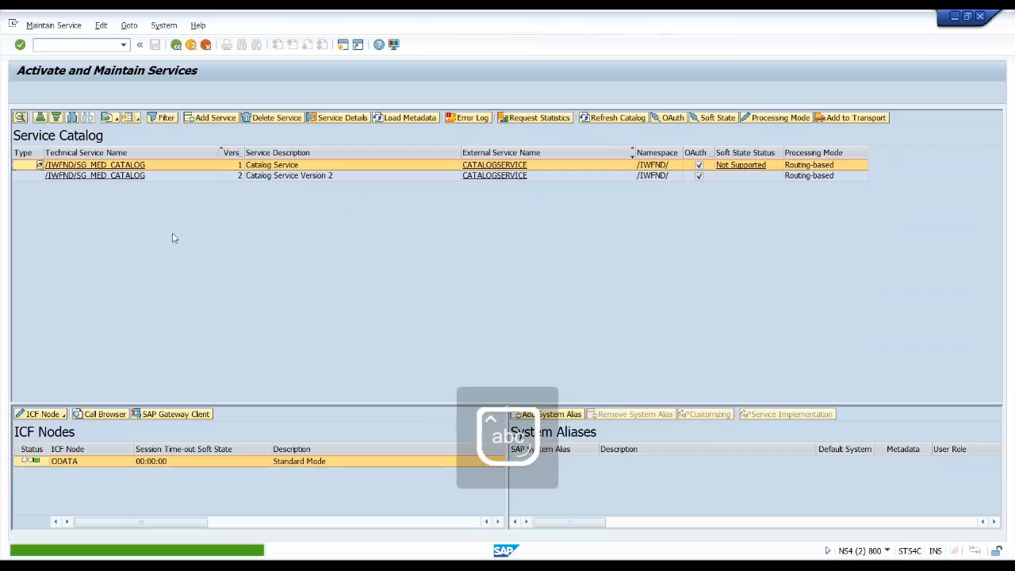
- Call Catalog Service Version 2 in the browser, allowing the file access and remembering that decision
click(450, 177)
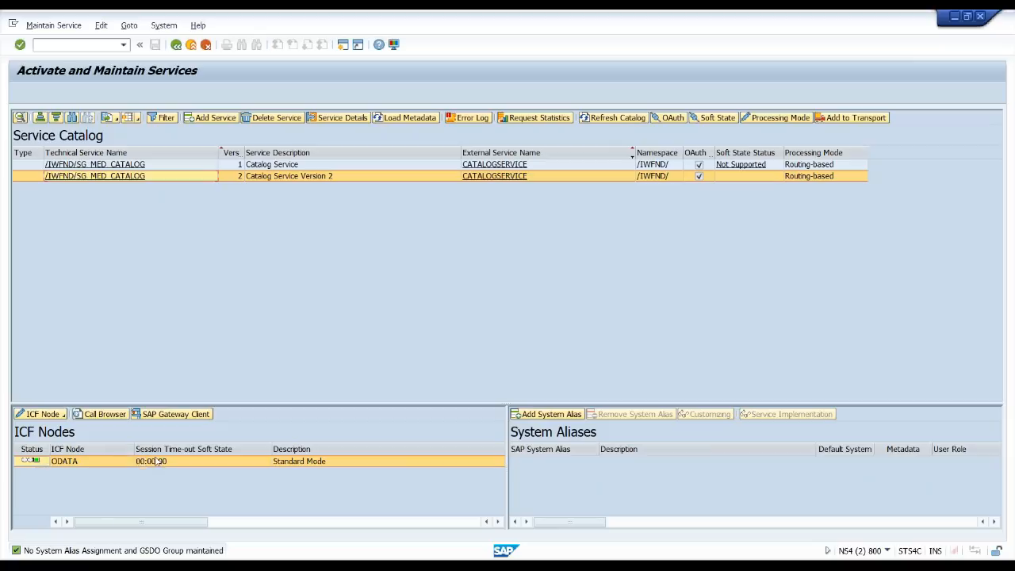
click(106, 414)
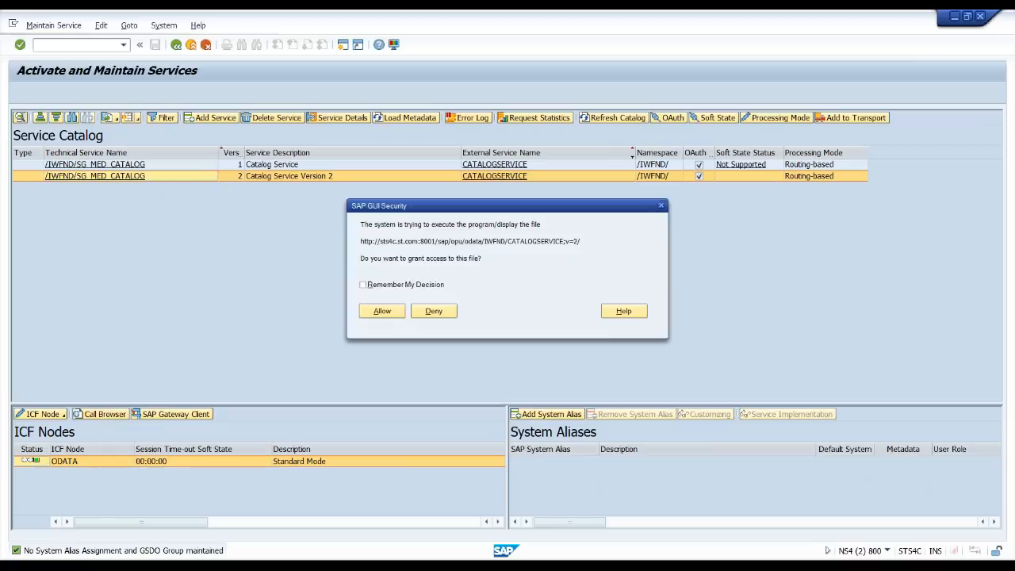
click(406, 285)
click(381, 311)
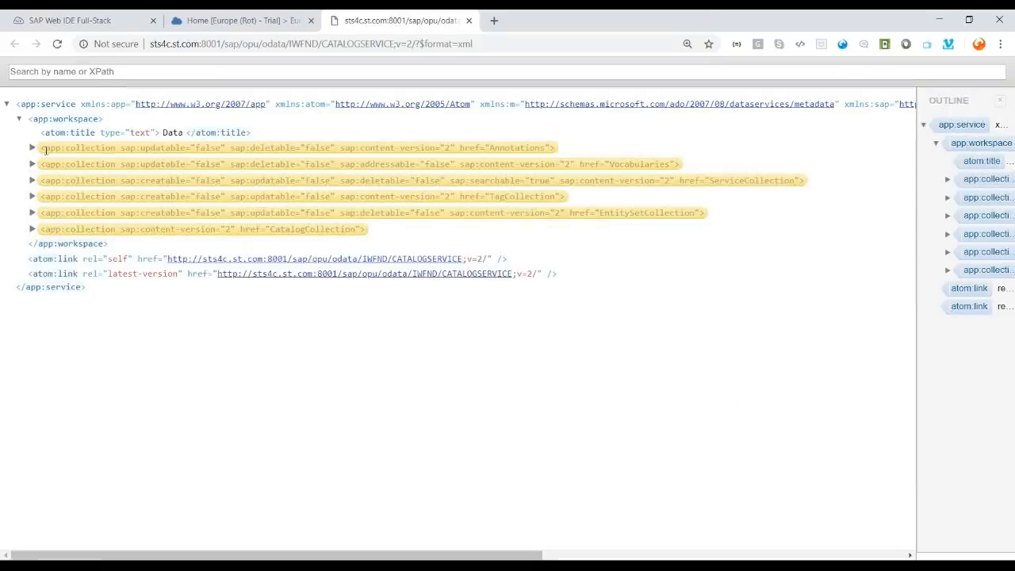
- Expand the Annotations, Vocabularies, ServiceCollection, TagCollection, EntitySetCollection and CatalogCollection nodes of the service document to inspect them
click(33, 149)
click(31, 206)
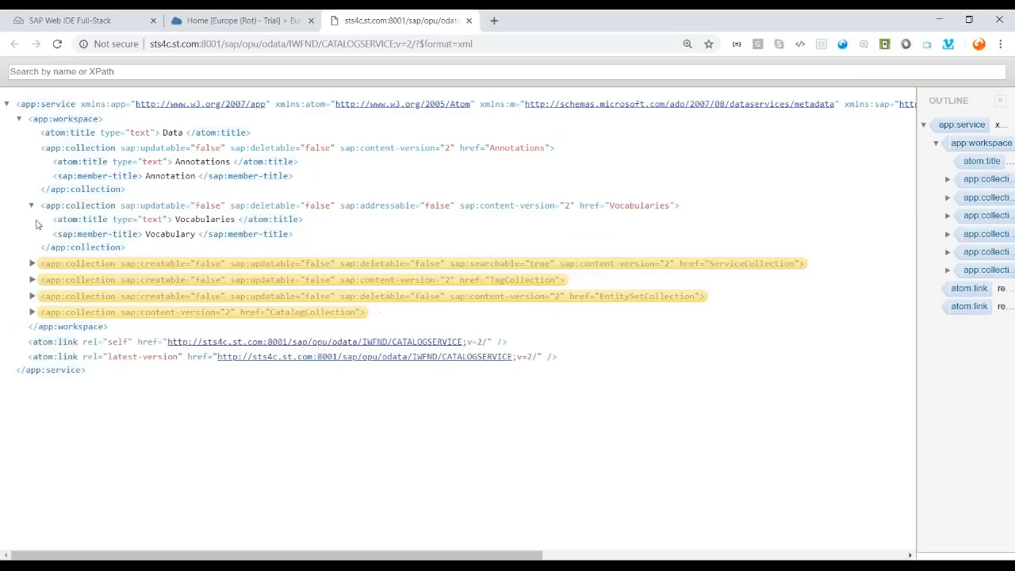
click(36, 264)
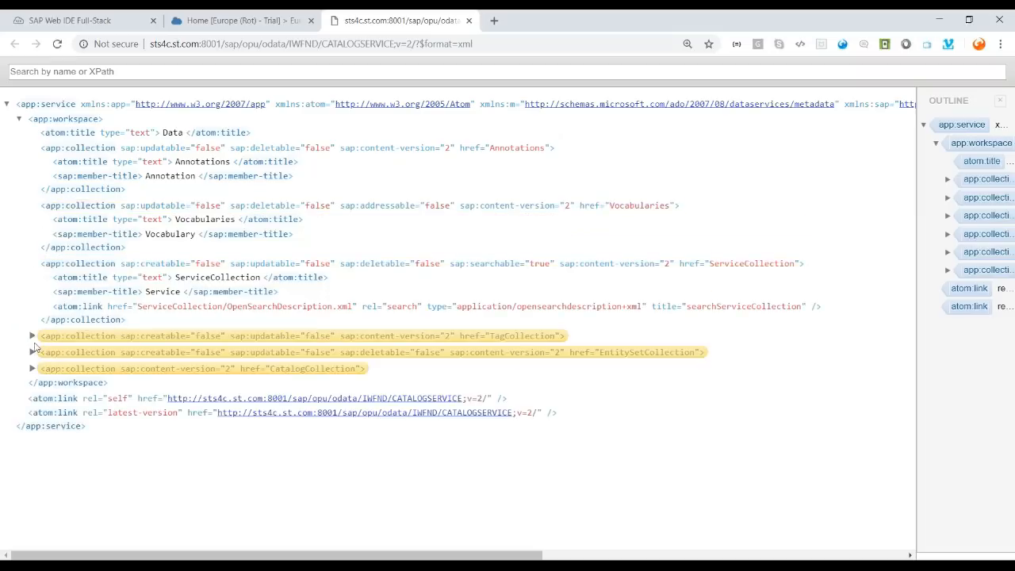
click(33, 337)
click(32, 394)
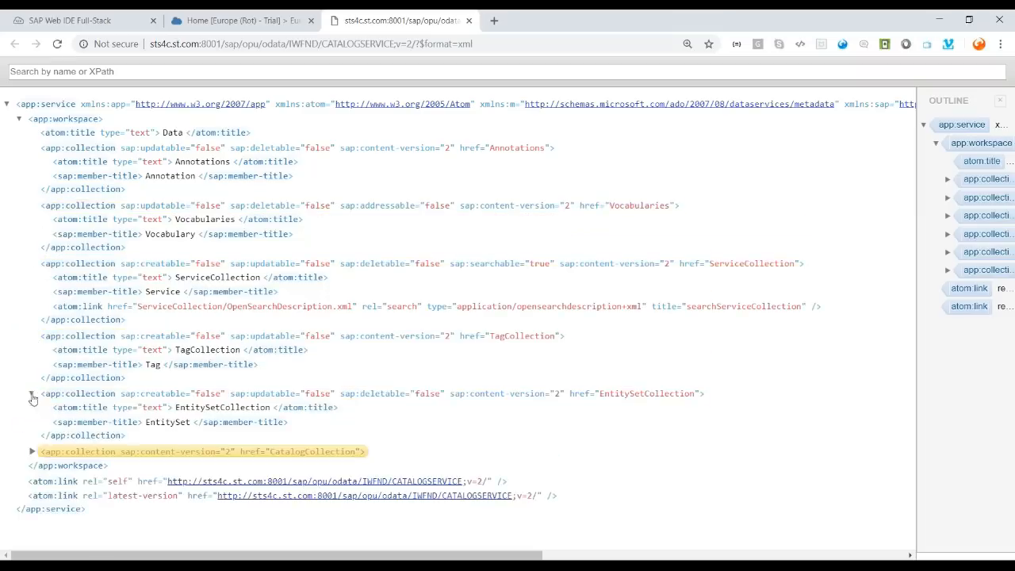
click(32, 451)
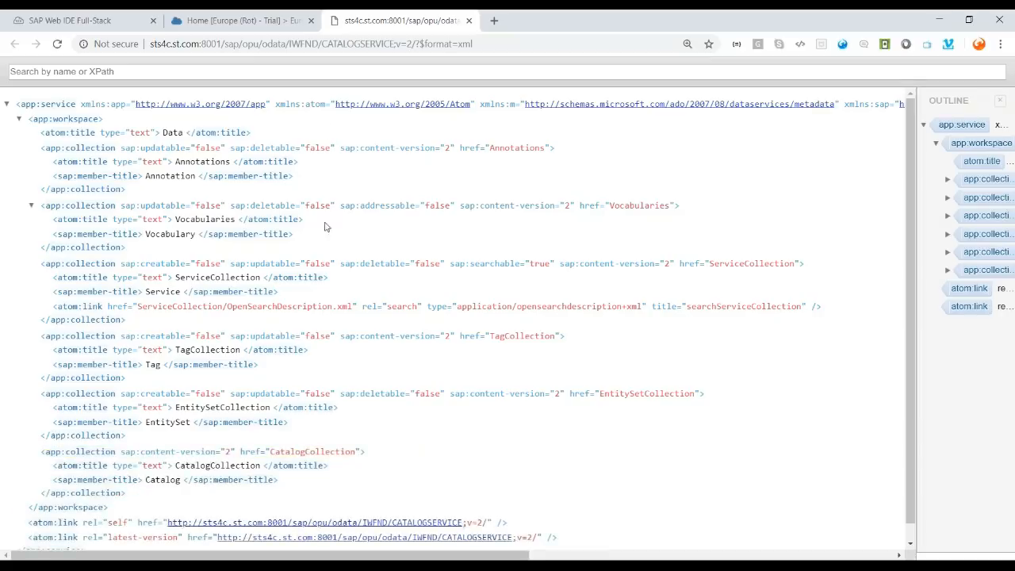
- Switch to the browser window with the local SAP Web IDE workspace
key(alt+Tab)
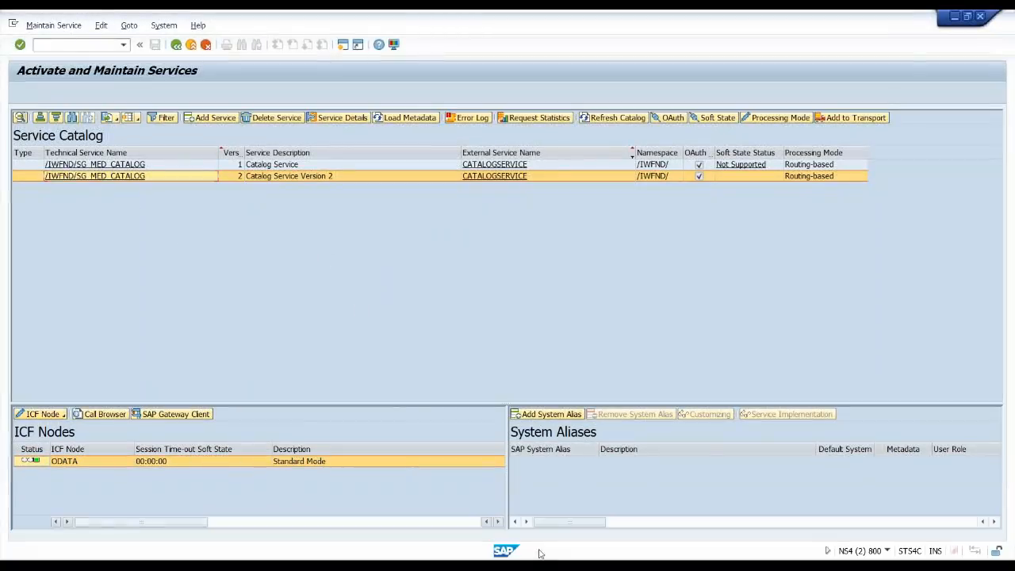
mouse_move(622, 558)
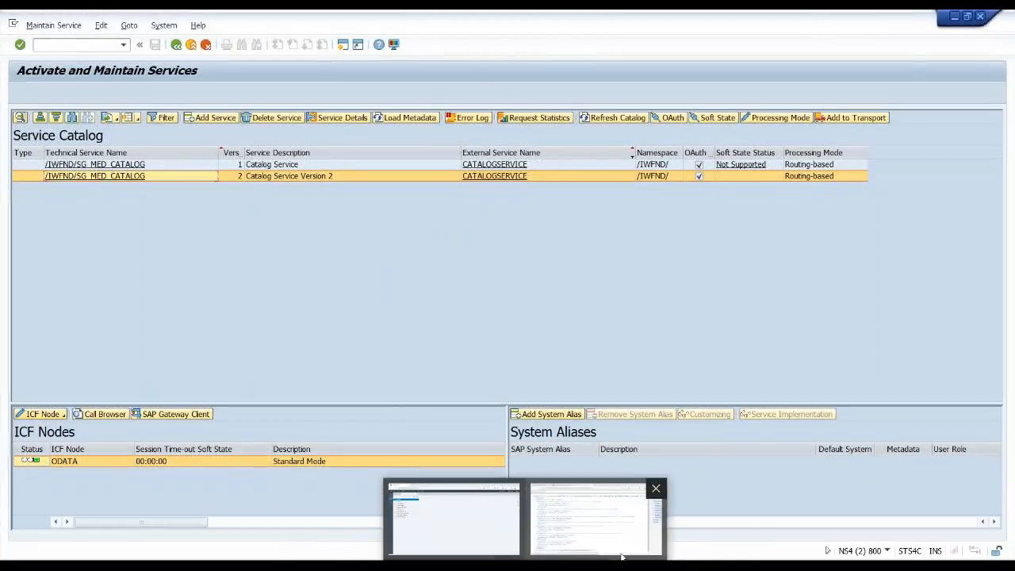
click(600, 521)
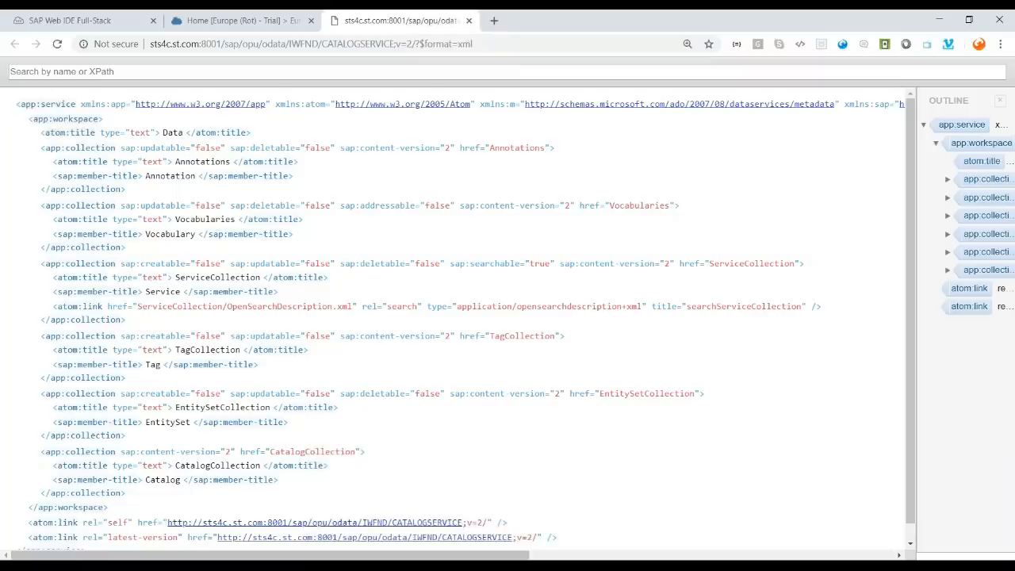
click(539, 558)
click(513, 558)
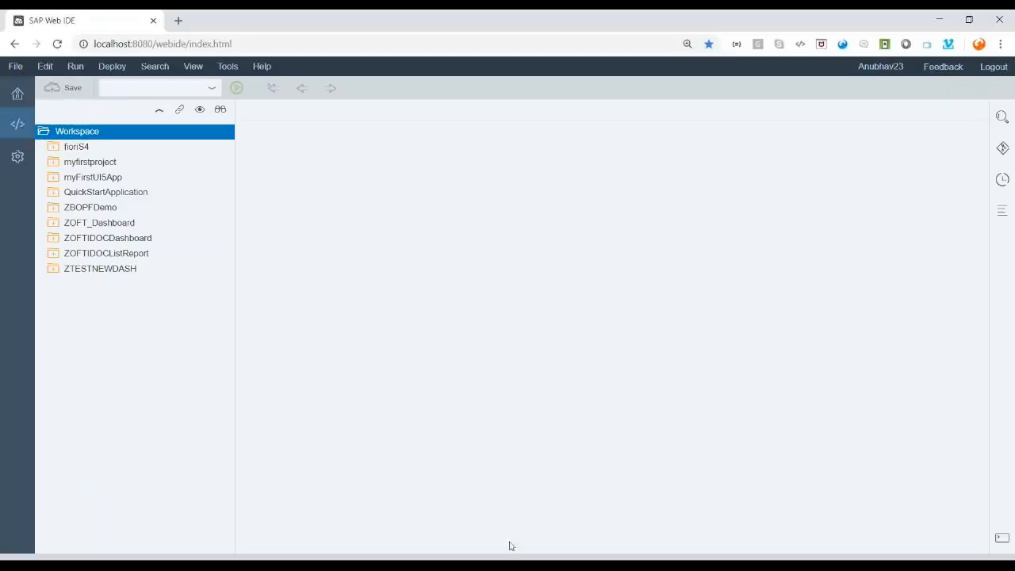
- Start a new project from template in the workspace, using the SAP Fiori Worklist Application template
right_click(83, 131)
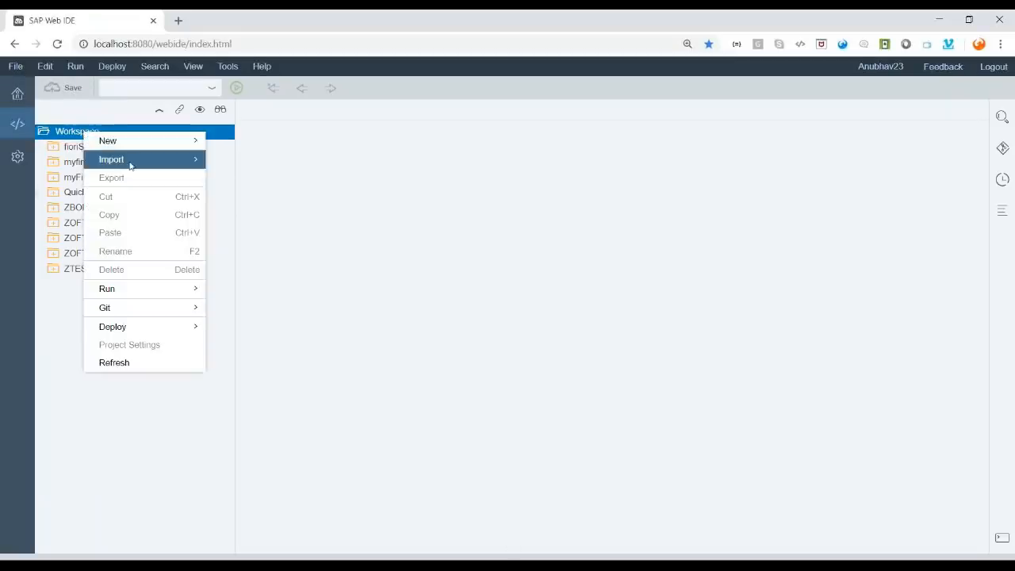
mouse_move(142, 145)
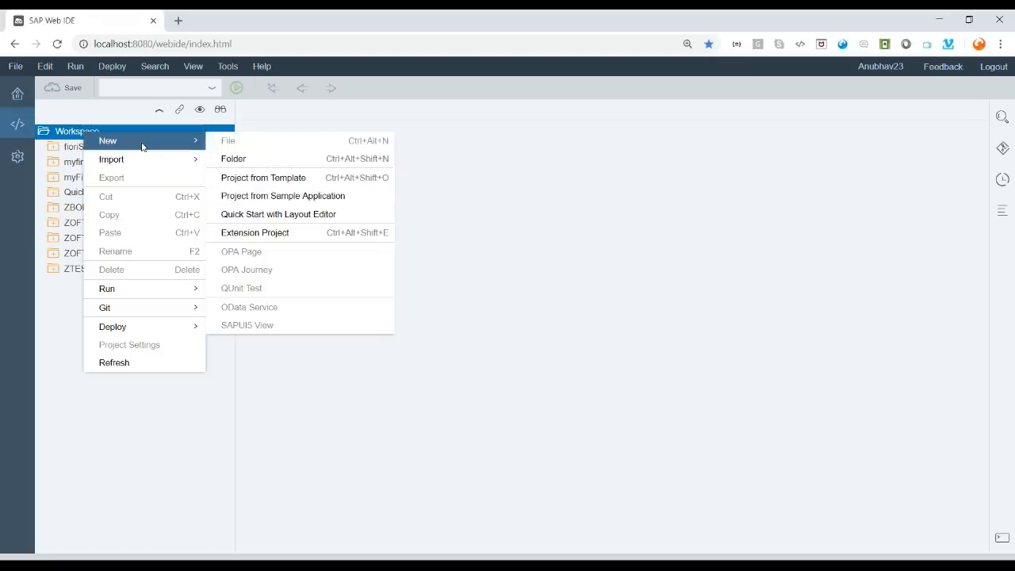
click(259, 179)
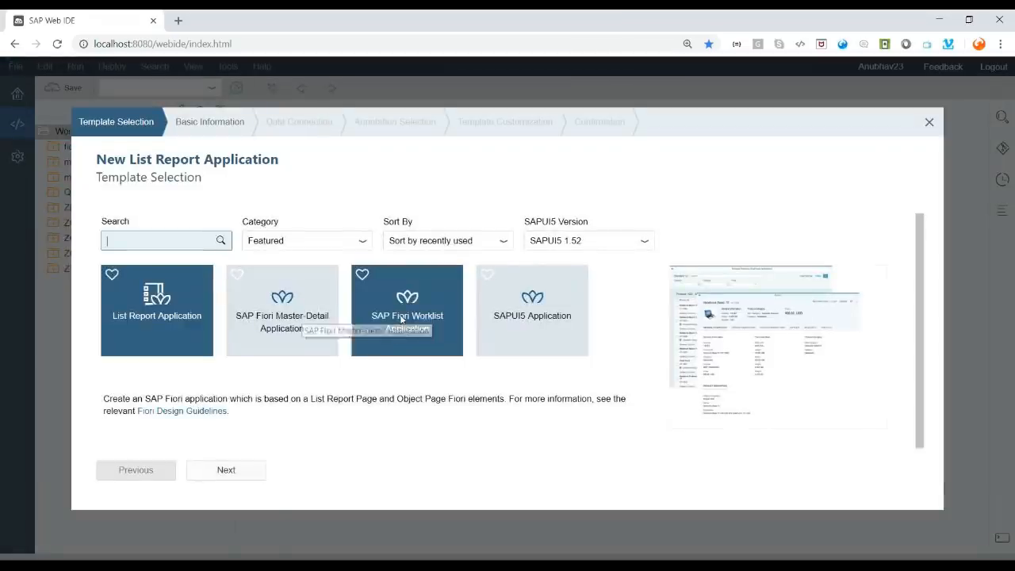
click(396, 319)
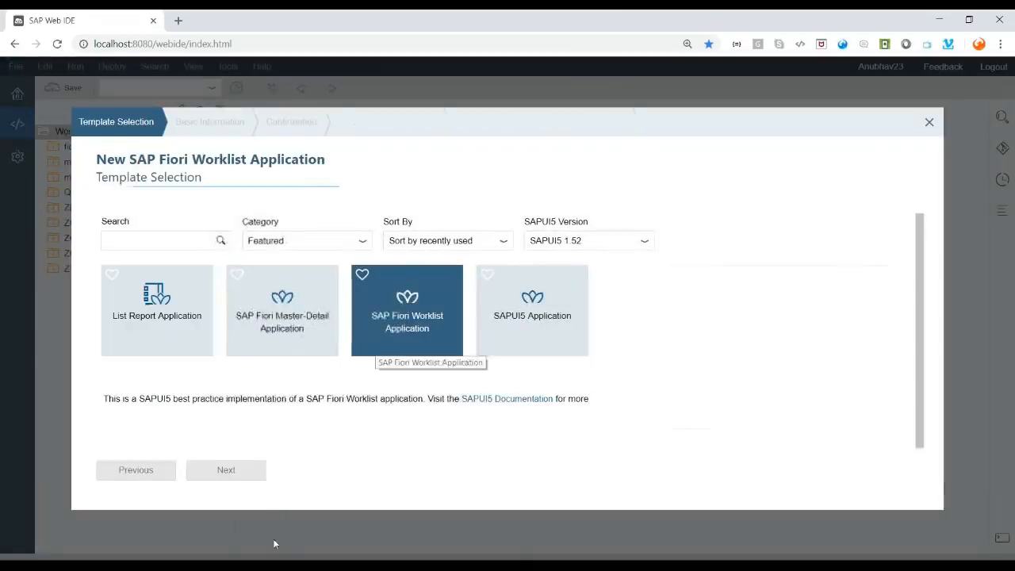
click(232, 473)
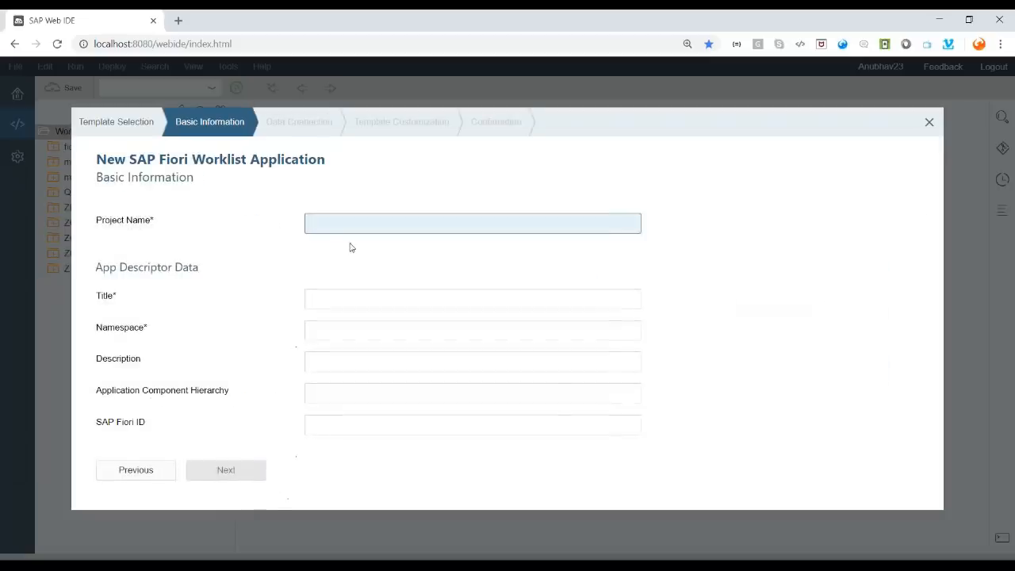
- Name the project ZDEMOCATALOGSERVICE
key(Caps_Lock)
text(ZDEMOCATALOGSEER)
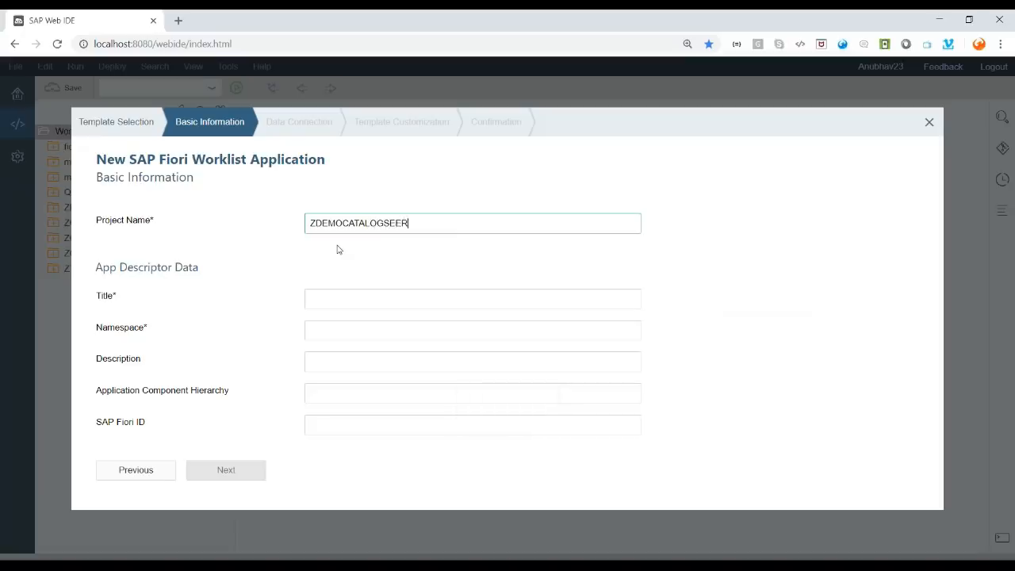
key(BackSpace)
key(Tab)
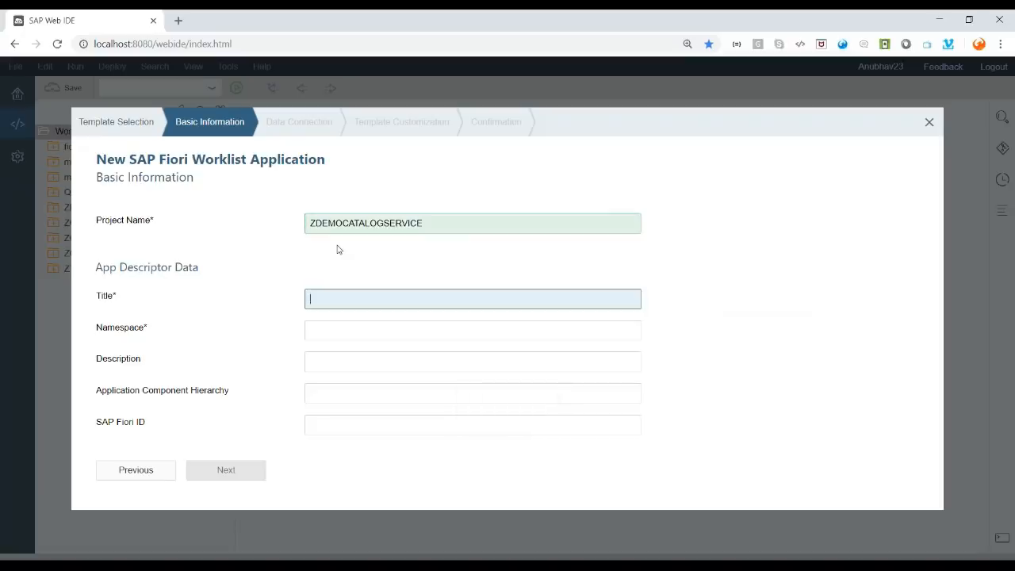
text(www.onlinefioritra)
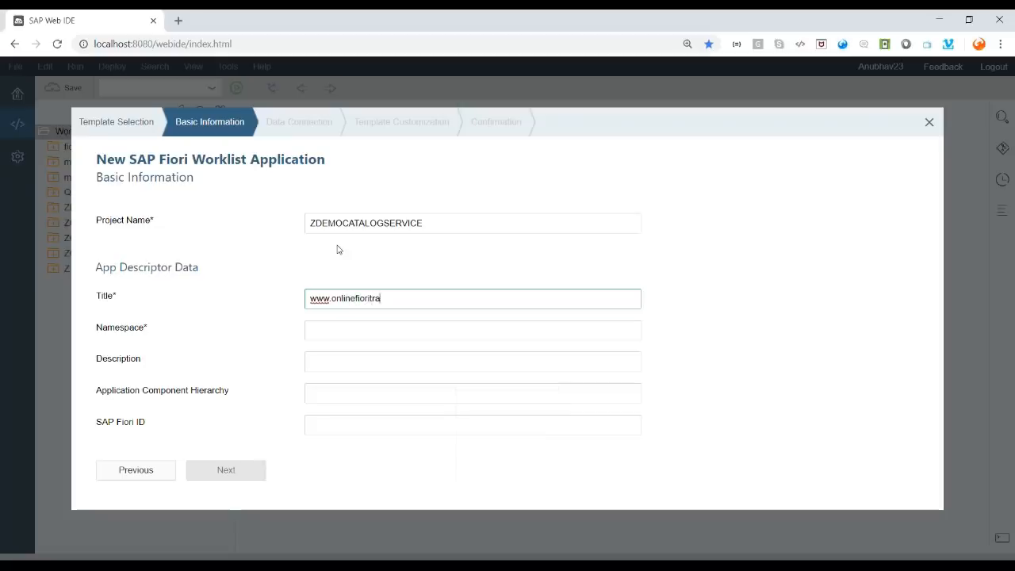
text(inings.com)
key(Down)
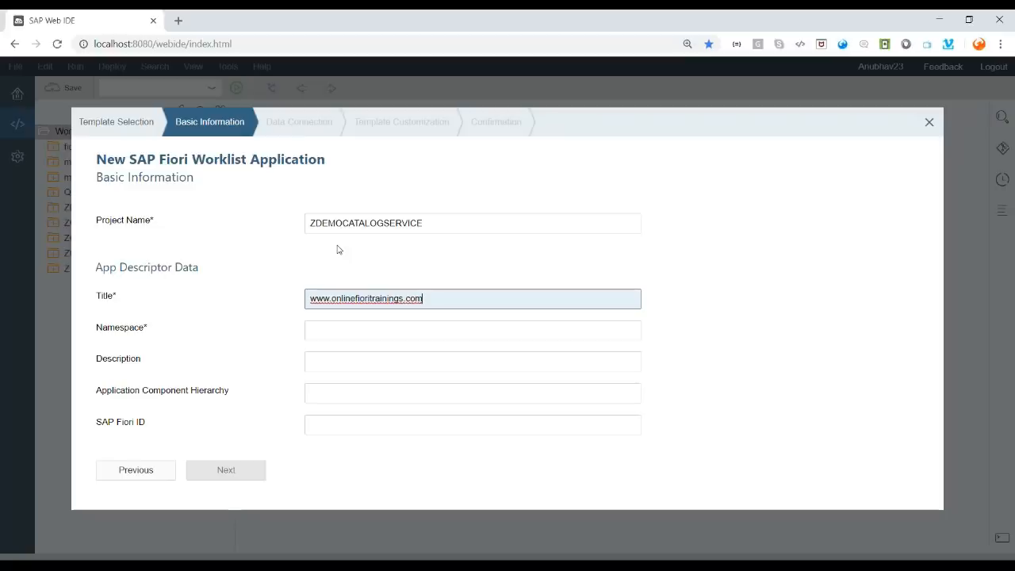
key(Tab)
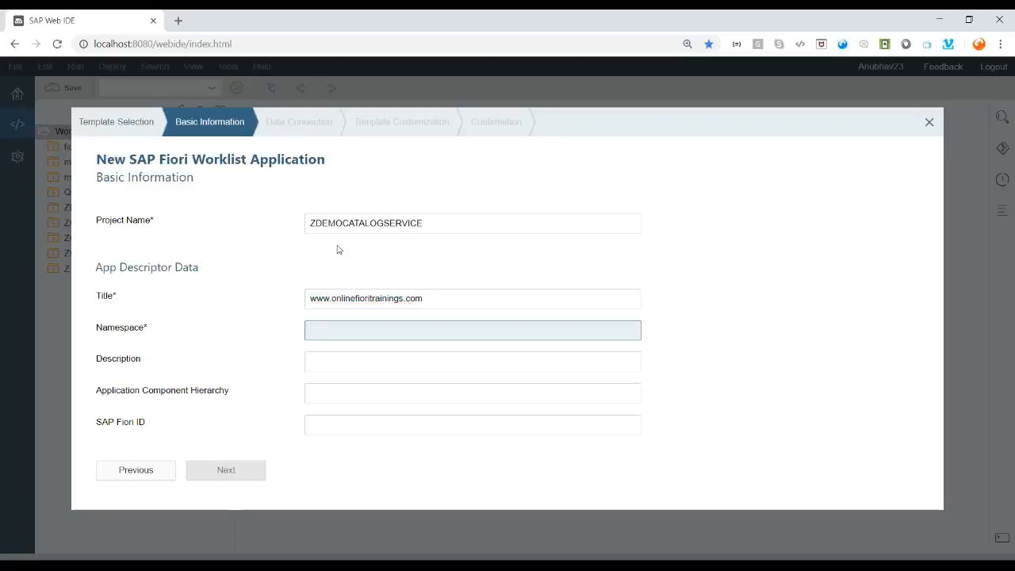
text(oft.com)
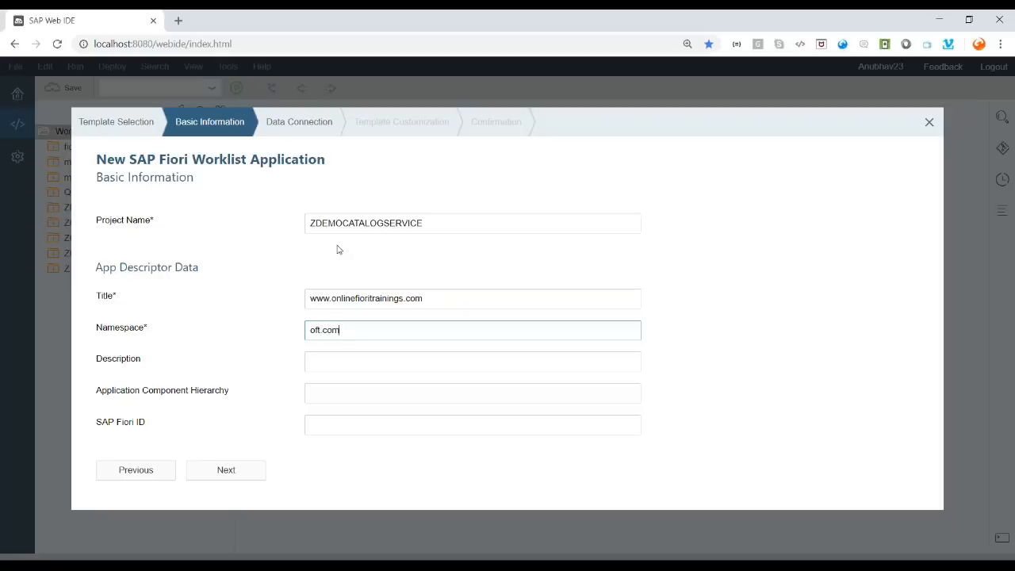
- Fill in the app description with the owner's first name in possessive form followed by "fiori app"
click(341, 362)
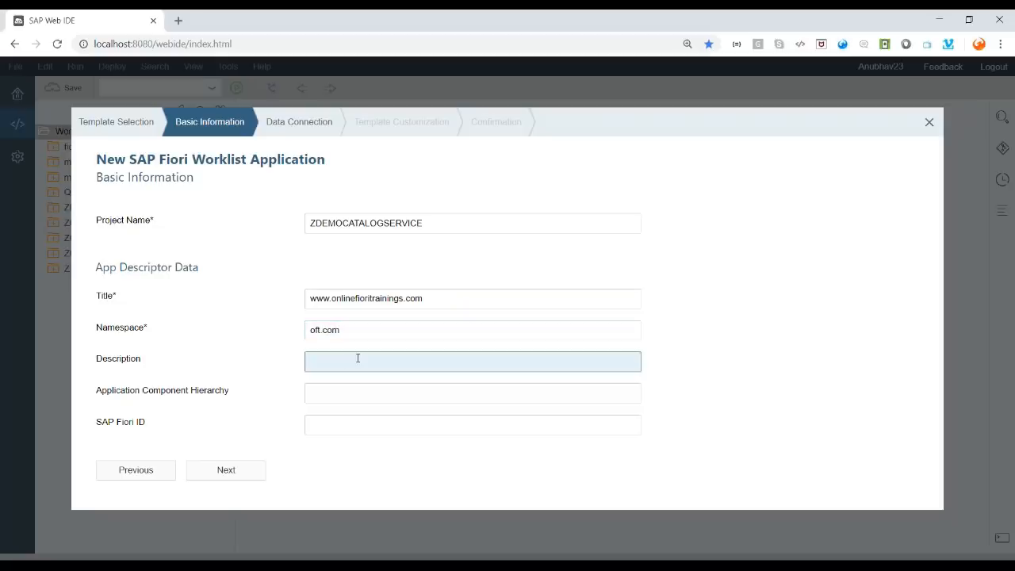
text(Anubhav's f)
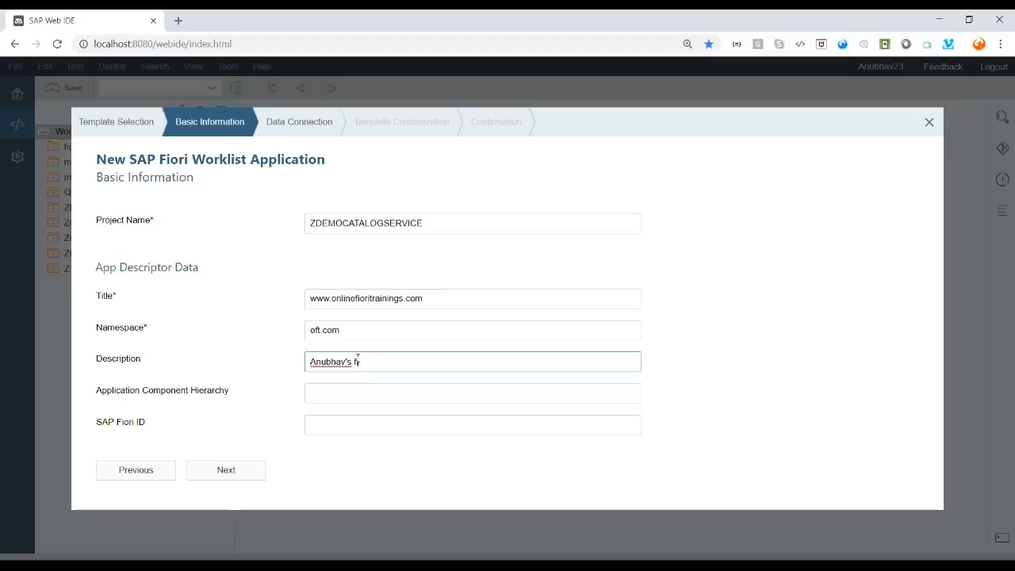
text(iori app)
- Proceed to the data connection and choose S/4HANA 1809 server as the service catalog system
click(247, 477)
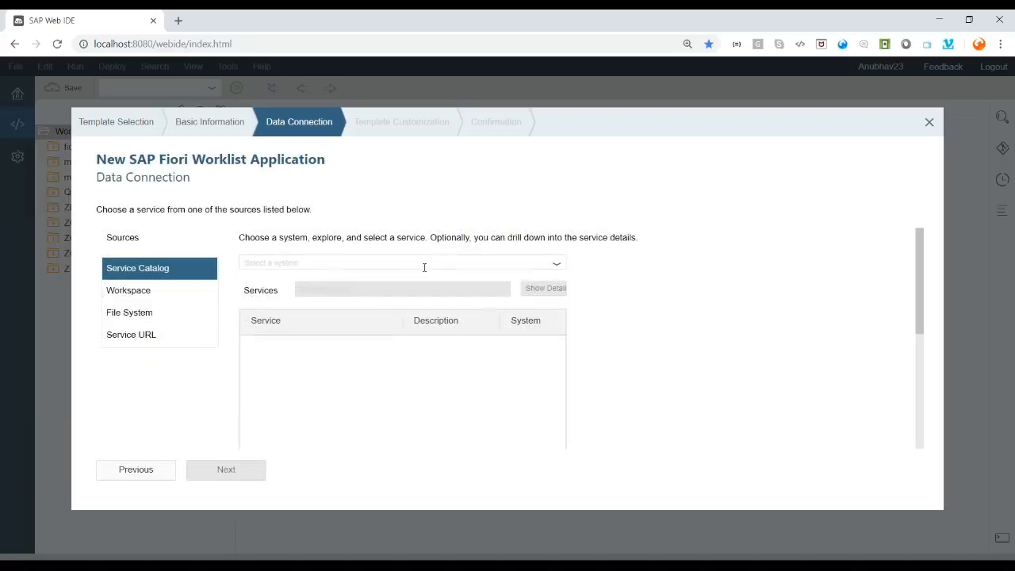
click(557, 268)
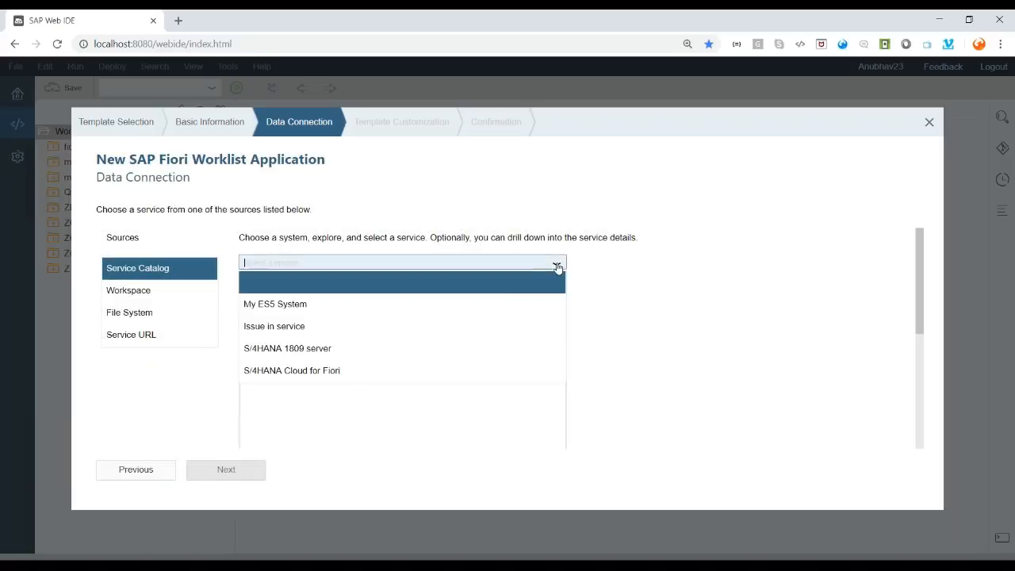
click(267, 354)
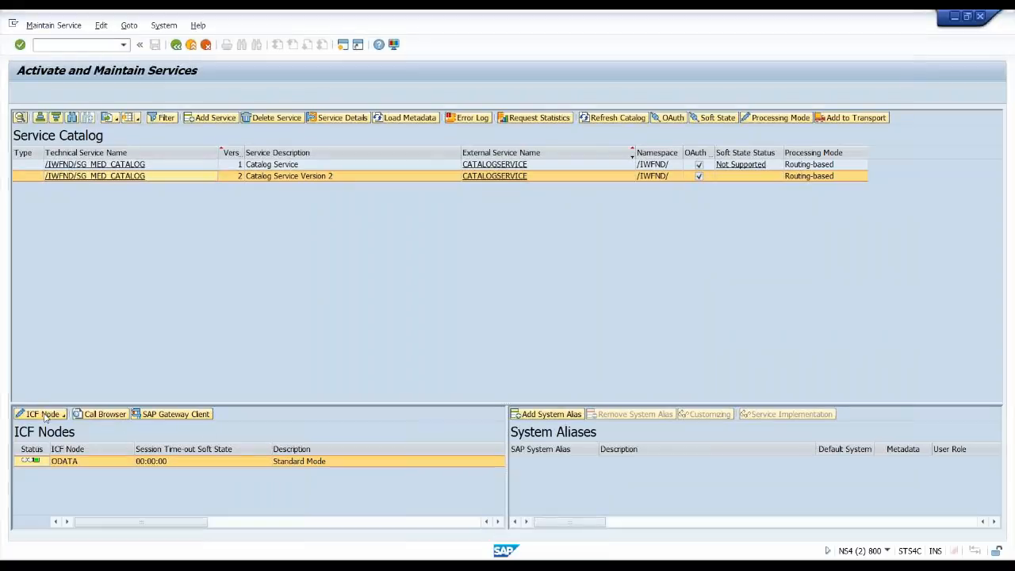
- Switch to SAP GUI and deactivate the ODATA ICF node of Catalog Service Version 2
click(46, 417)
click(76, 445)
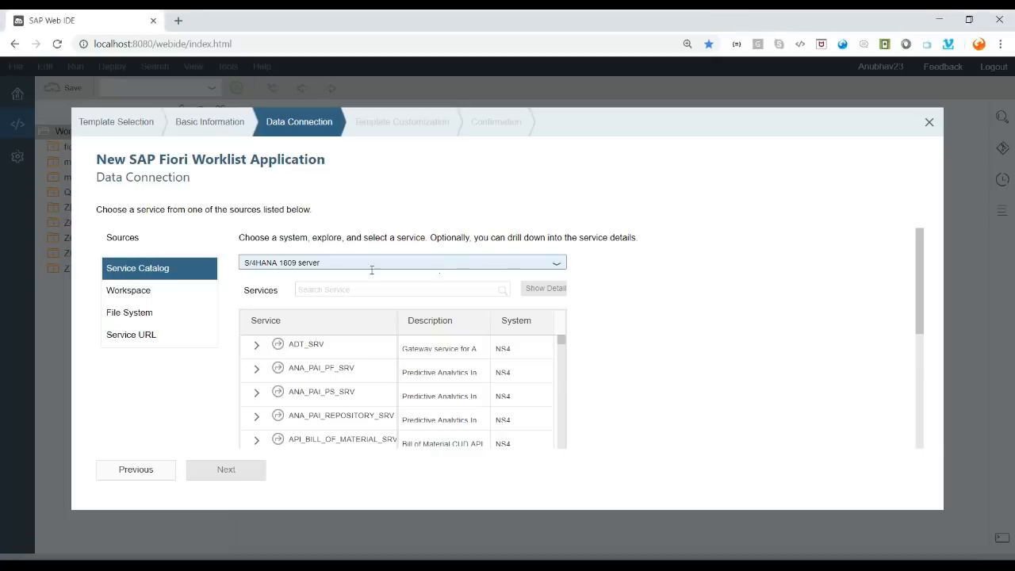
- Back in SAP Web IDE, clear the selected system in the data connection and reselect S/4HANA 1809 server to reload its services
click(151, 473)
click(227, 474)
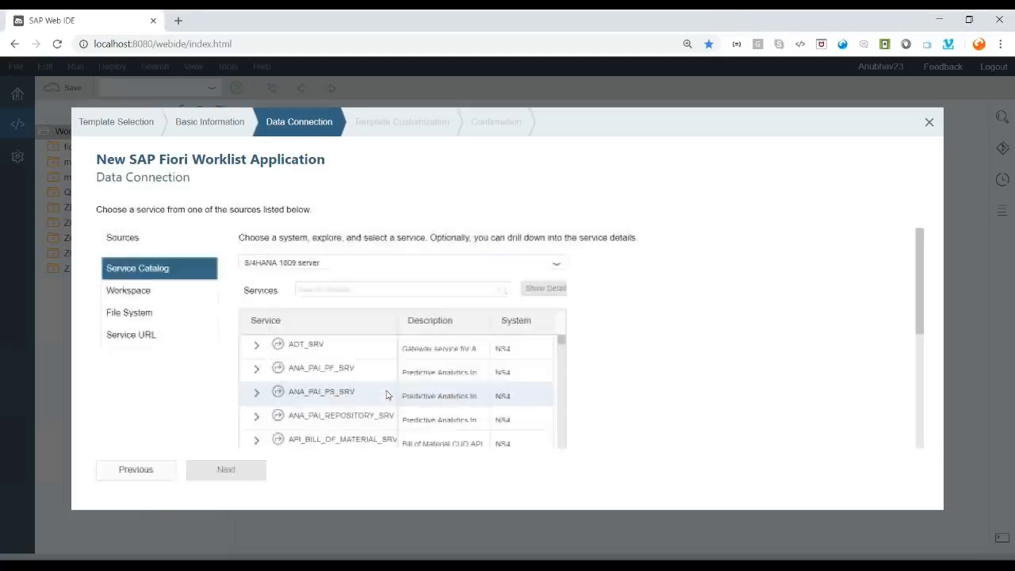
click(558, 265)
click(441, 284)
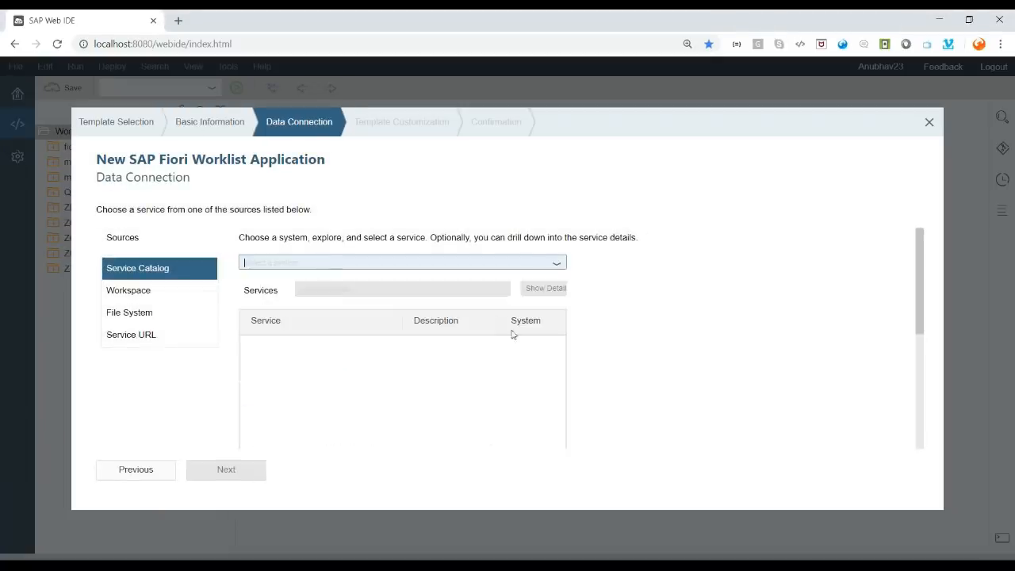
click(557, 262)
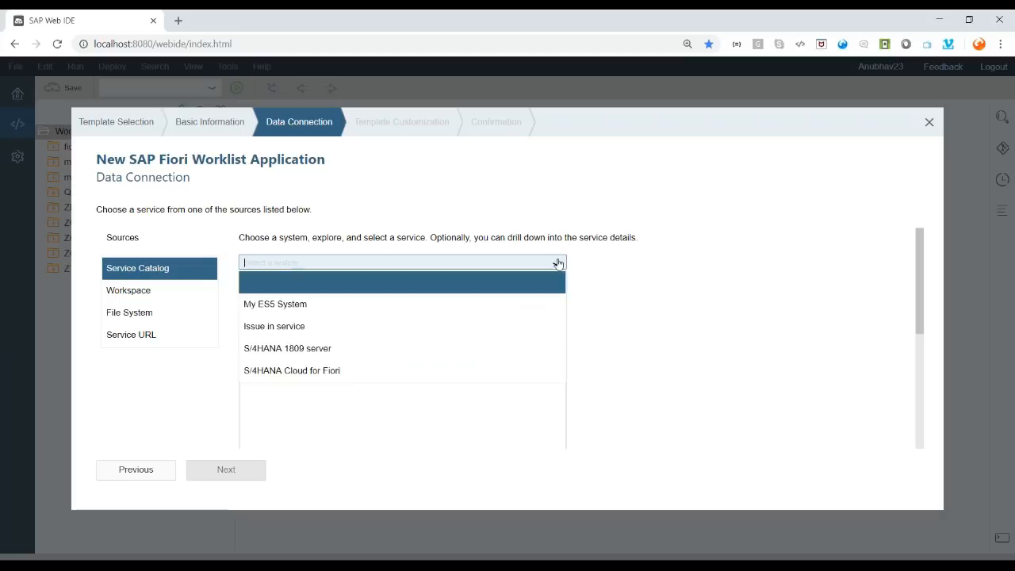
click(327, 353)
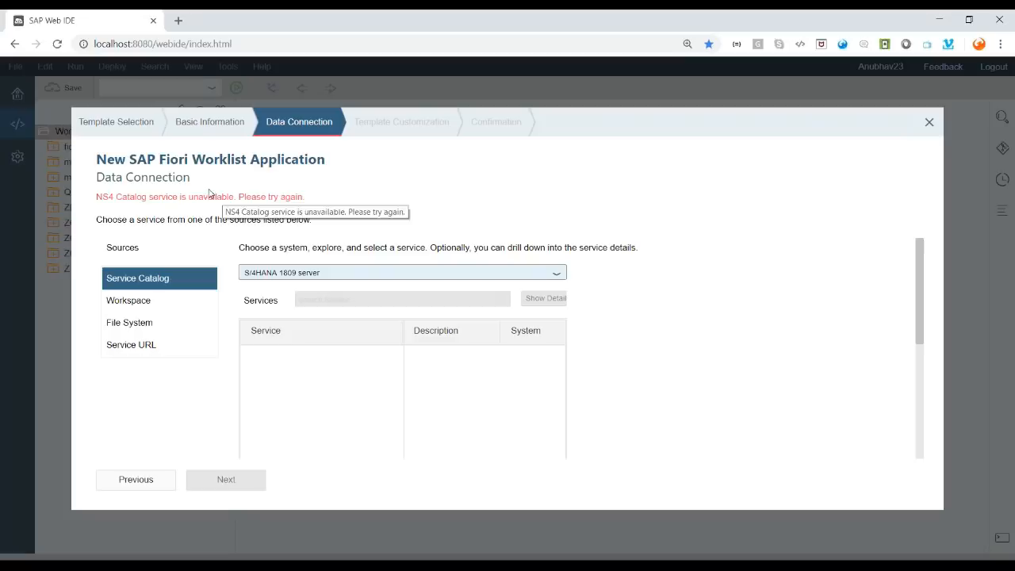
- Clear the selected system in the data connection and open the browser developer tools on network recording, docked below the wizard
click(557, 275)
click(490, 285)
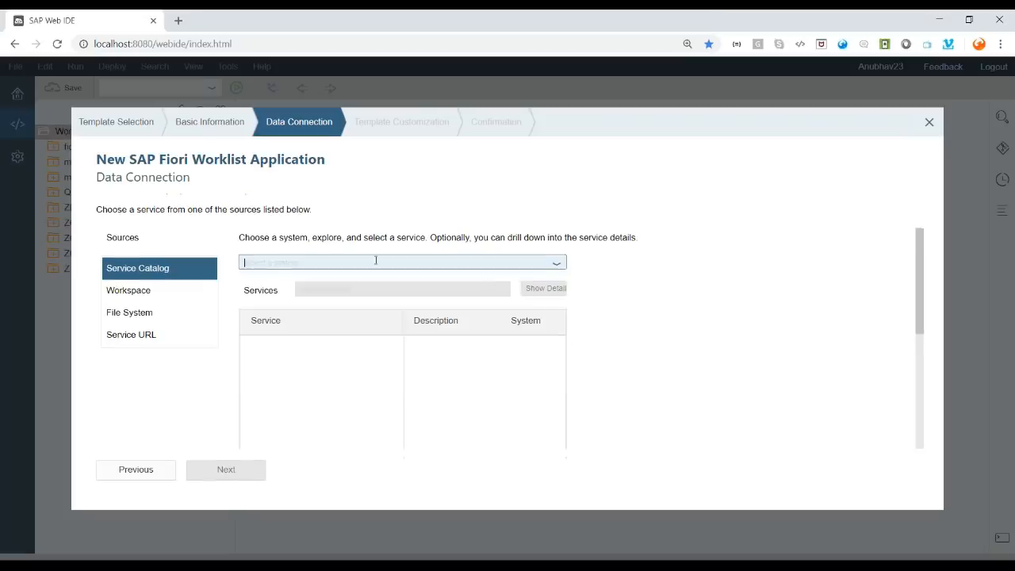
click(1000, 43)
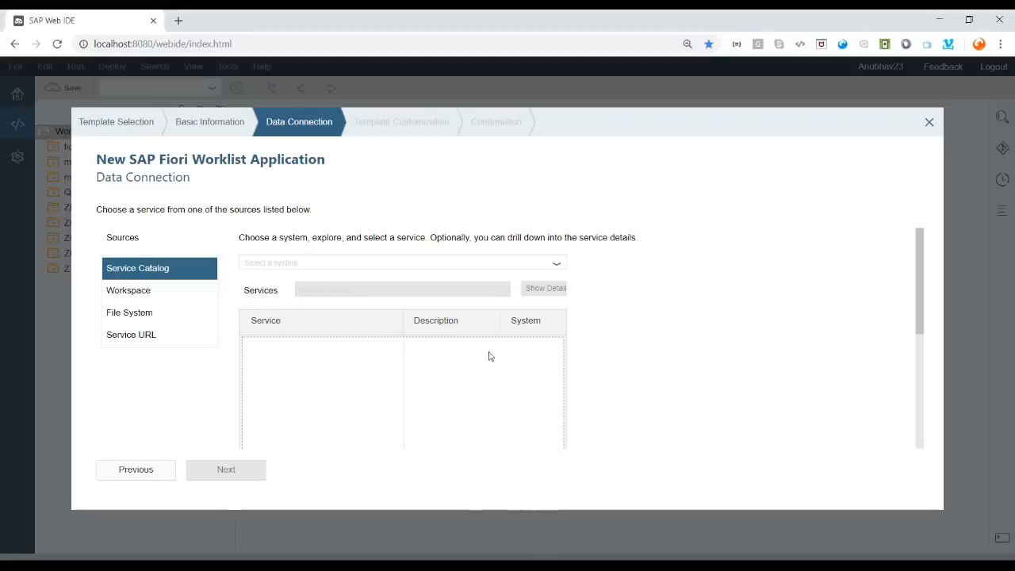
right_click(655, 298)
click(687, 448)
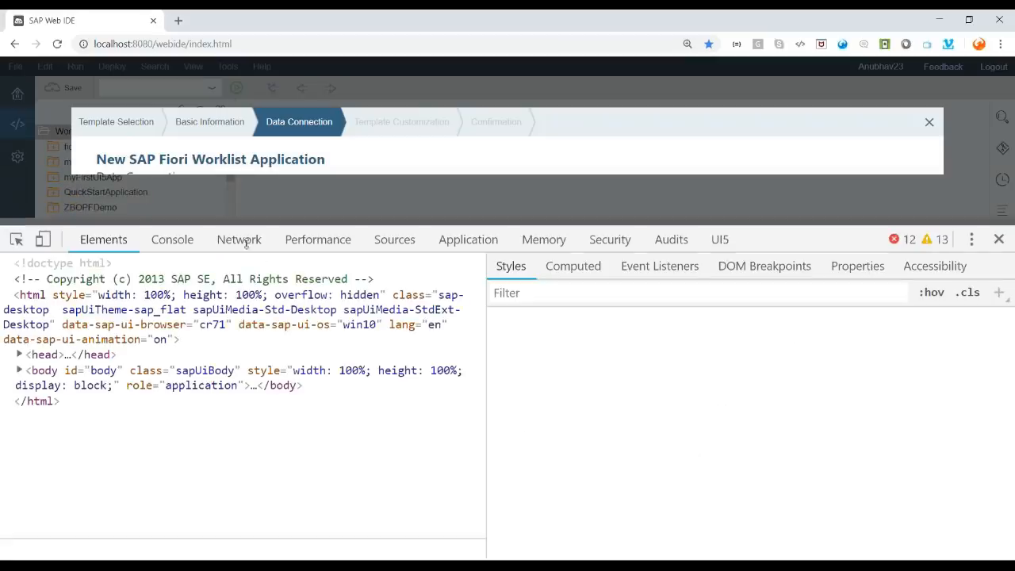
click(241, 240)
drag(793, 226, 760, 471)
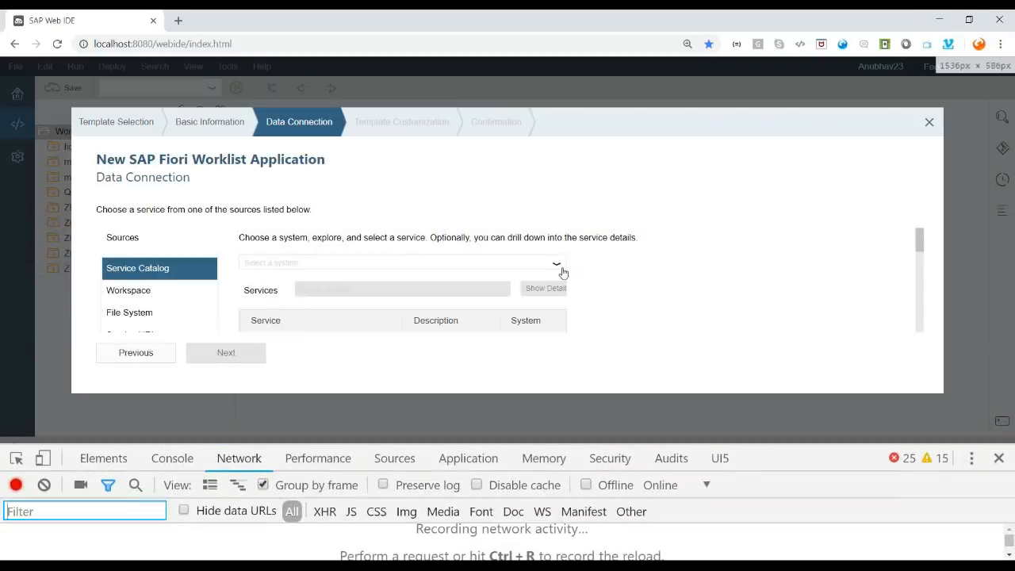
- Reselect S/4HANA 1809 server to record its catalog request, and enlarge the developer tools to show the request list
click(557, 267)
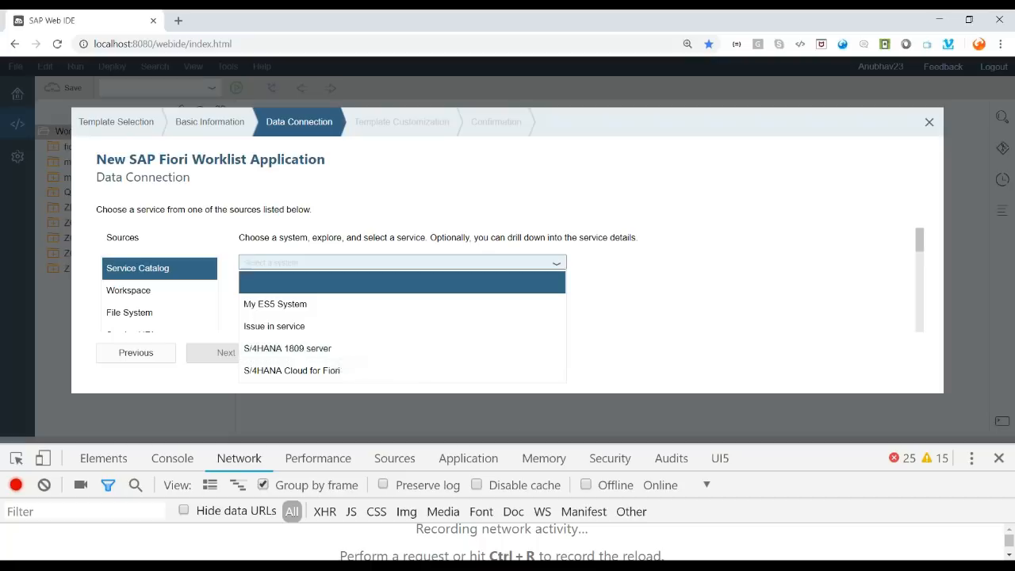
key(alt+Tab)
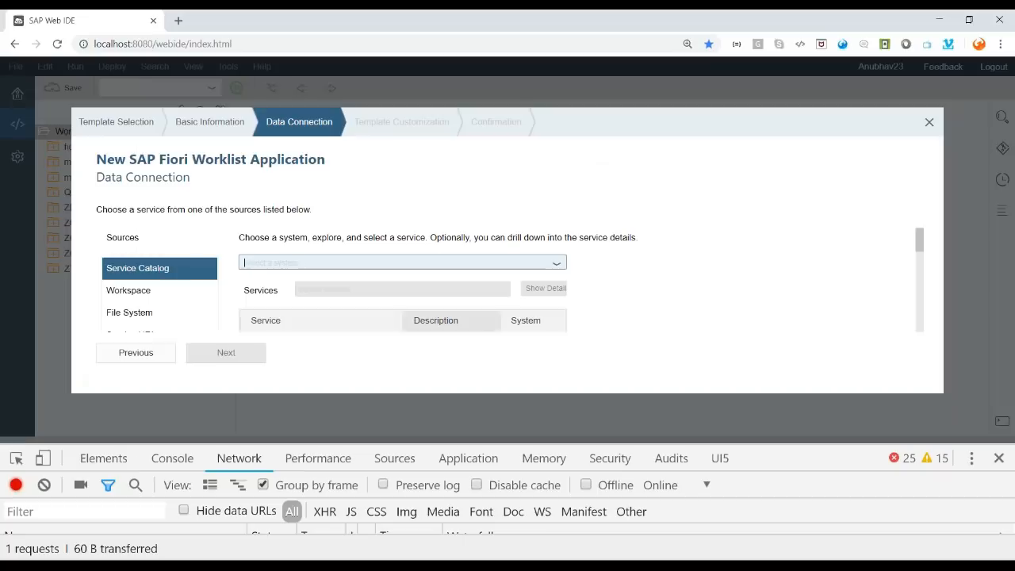
click(556, 262)
click(332, 349)
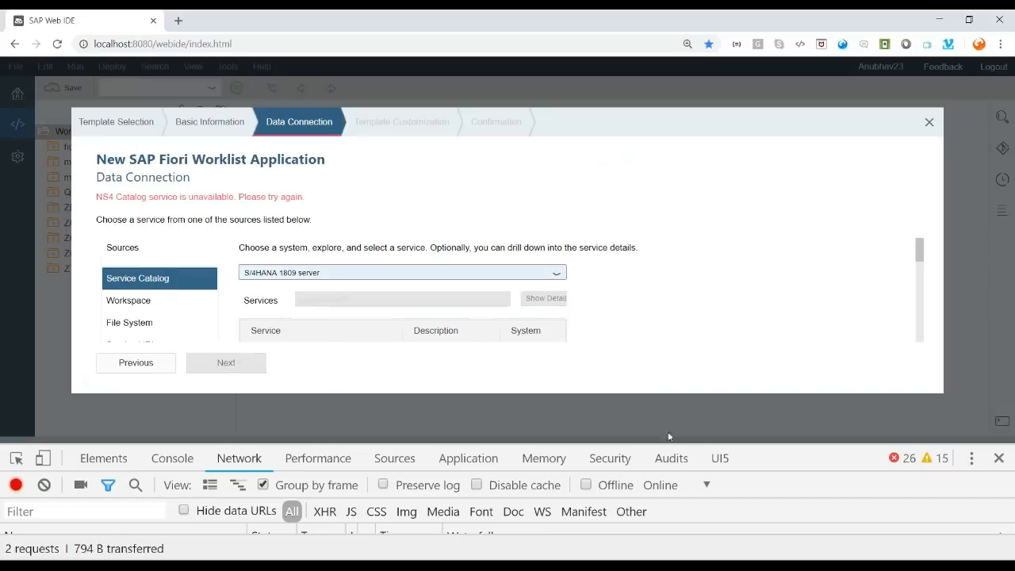
drag(803, 457, 804, 249)
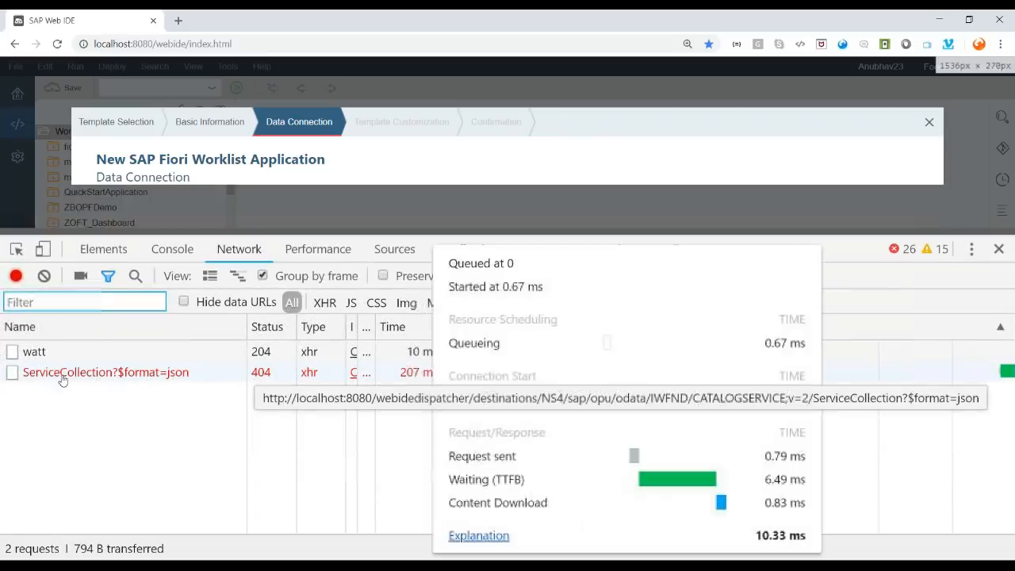
- Open the failed ServiceCollection request in its own browser page and read the error message enlarged to 150%
click(91, 471)
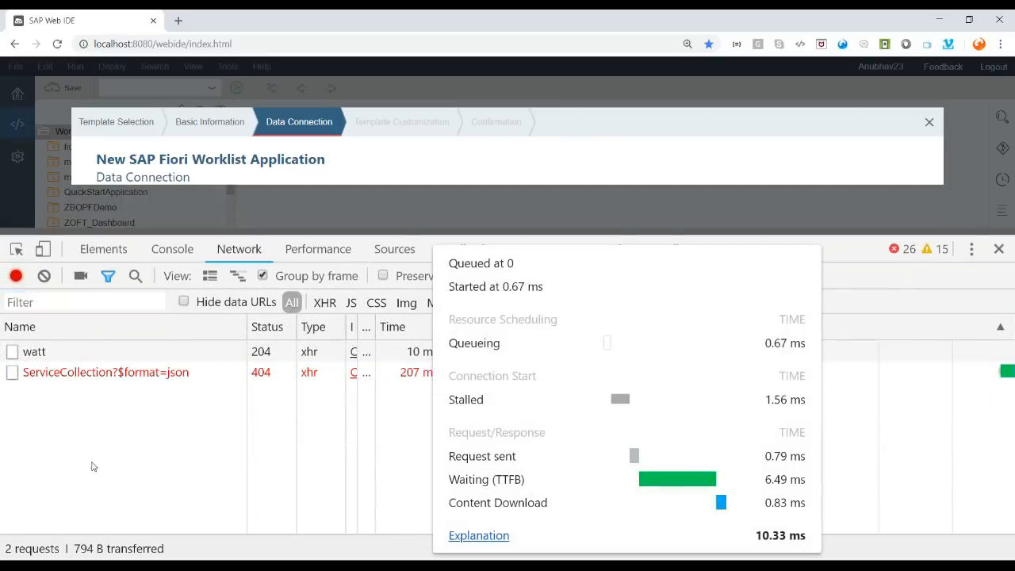
double_click(110, 375)
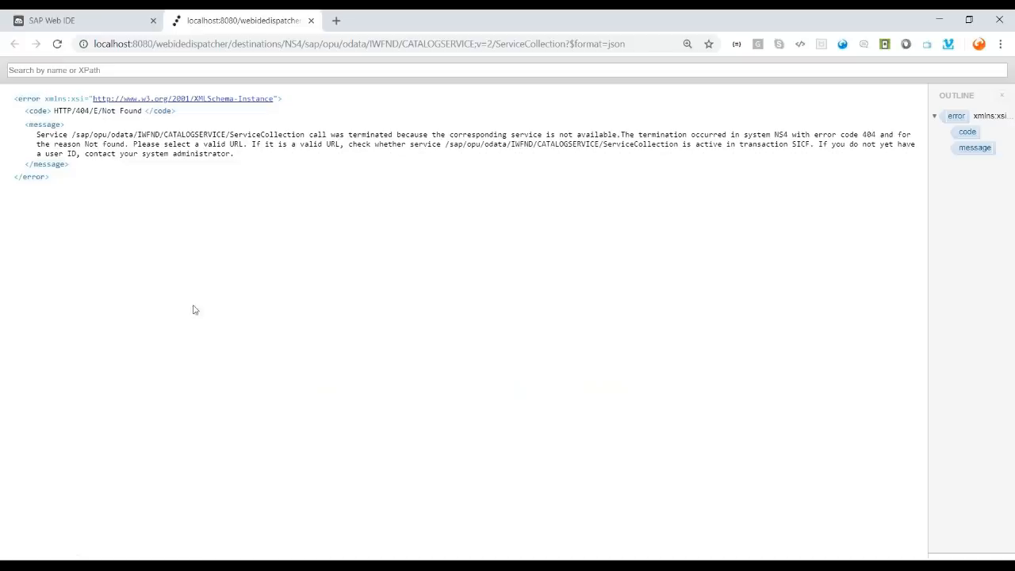
drag(33, 138, 267, 163)
click(319, 186)
key(ctrl+plus)
key(ctrl+plus)
key(ctrl+plus)
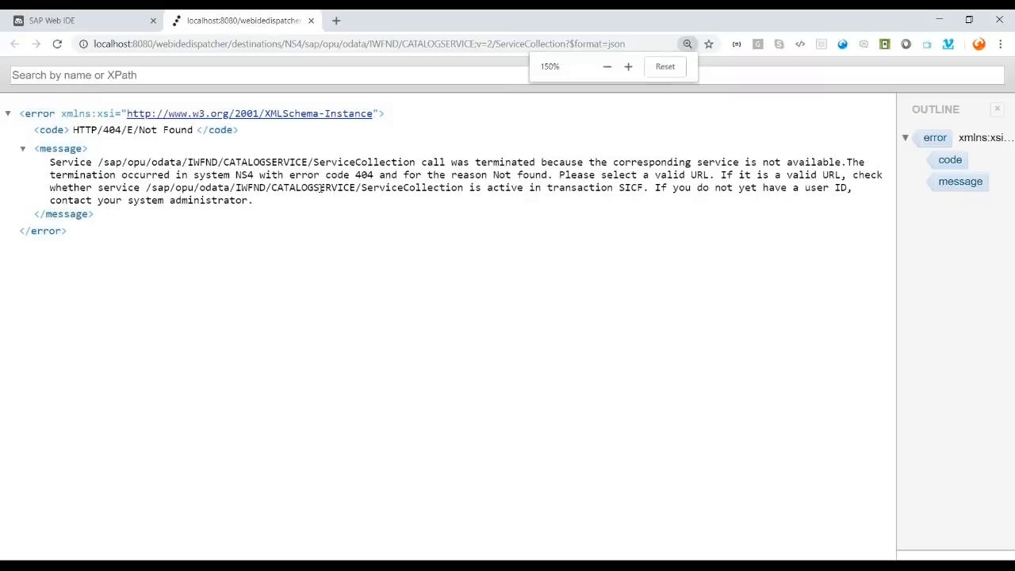
drag(420, 163, 696, 163)
drag(839, 161, 702, 163)
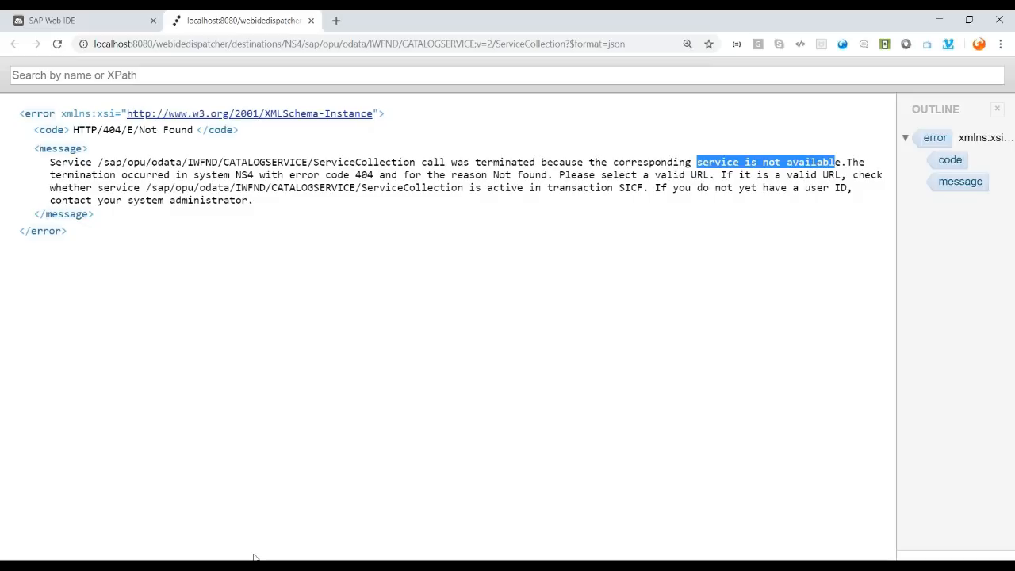
- Switch to SAP GUI and activate the ODATA ICF node of Catalog Service Version 2
mouse_move(254, 559)
click(190, 515)
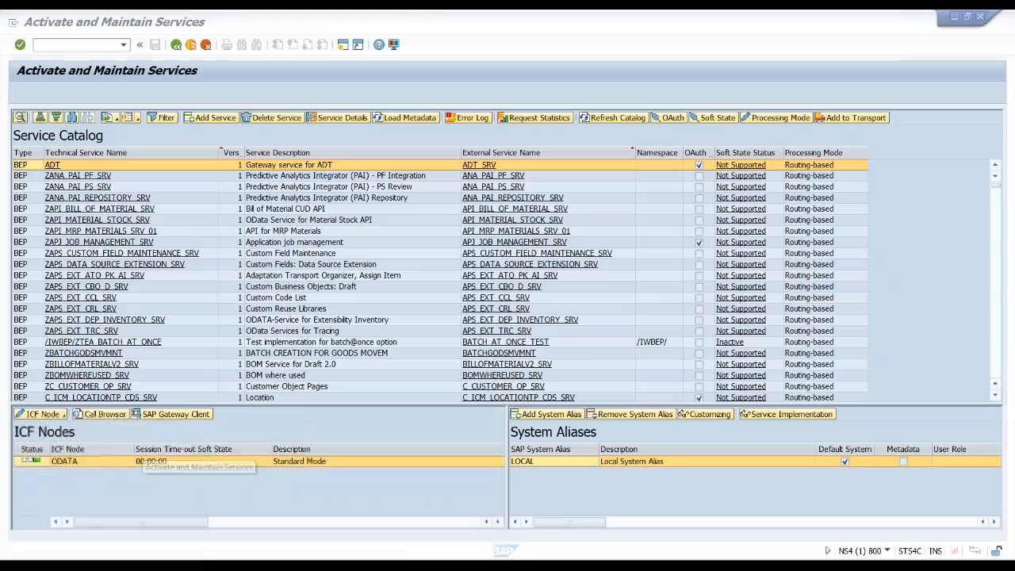
click(62, 416)
click(63, 443)
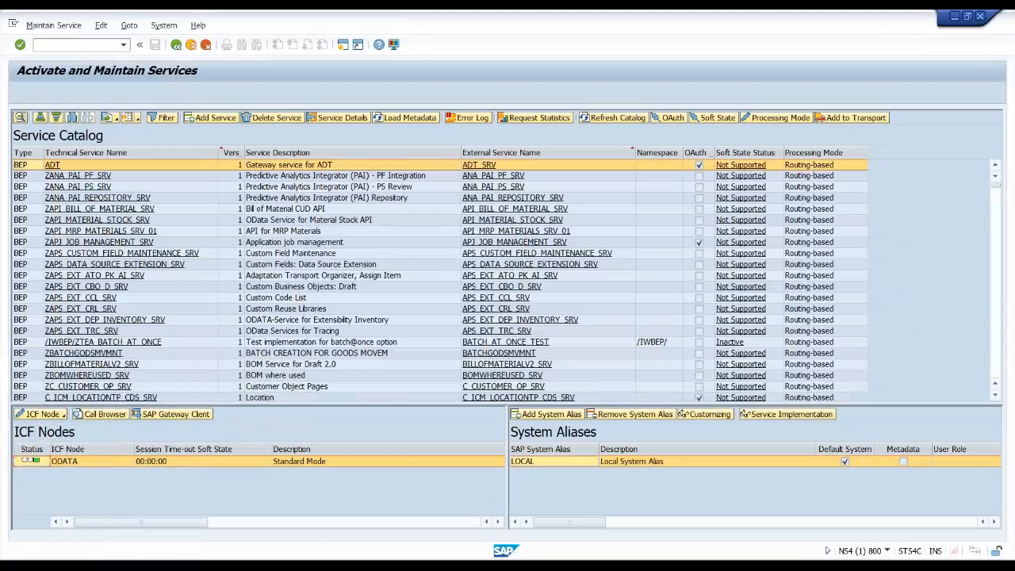
- Back in the browser, reload the CATALOGSERVICE ServiceCollection address twice to check the service's response
key(alt+Tab)
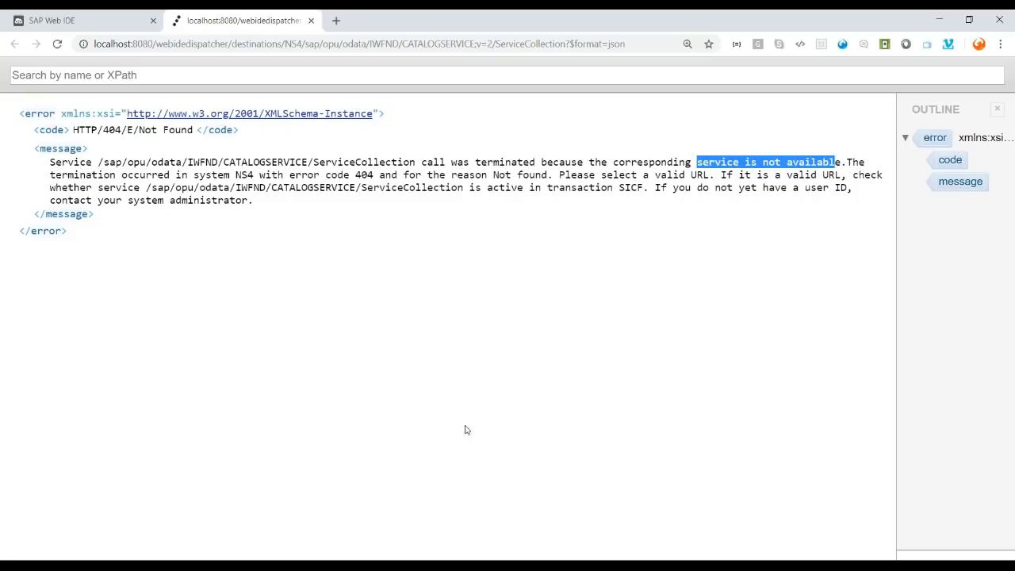
click(321, 45)
key(Return)
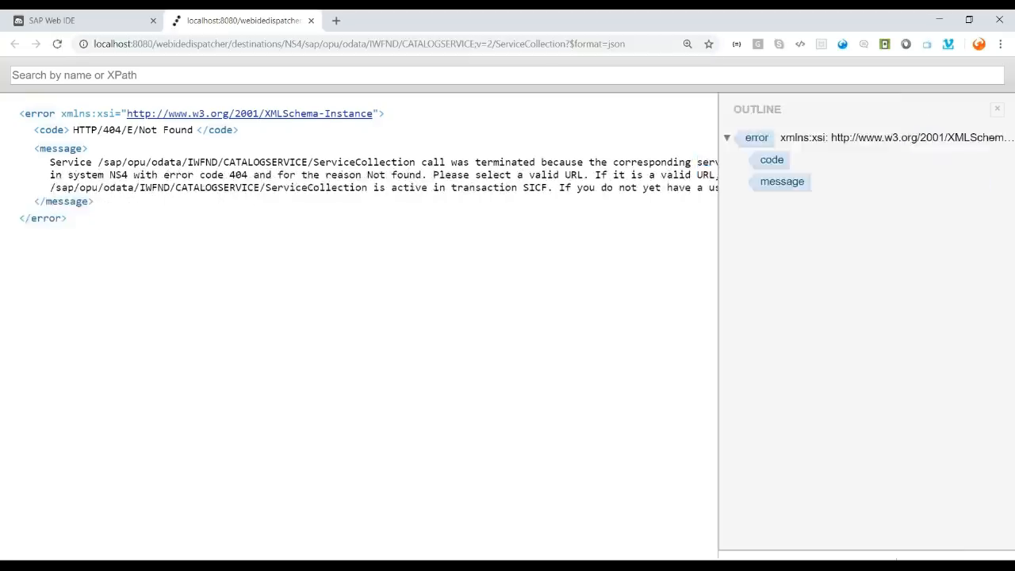
click(321, 44)
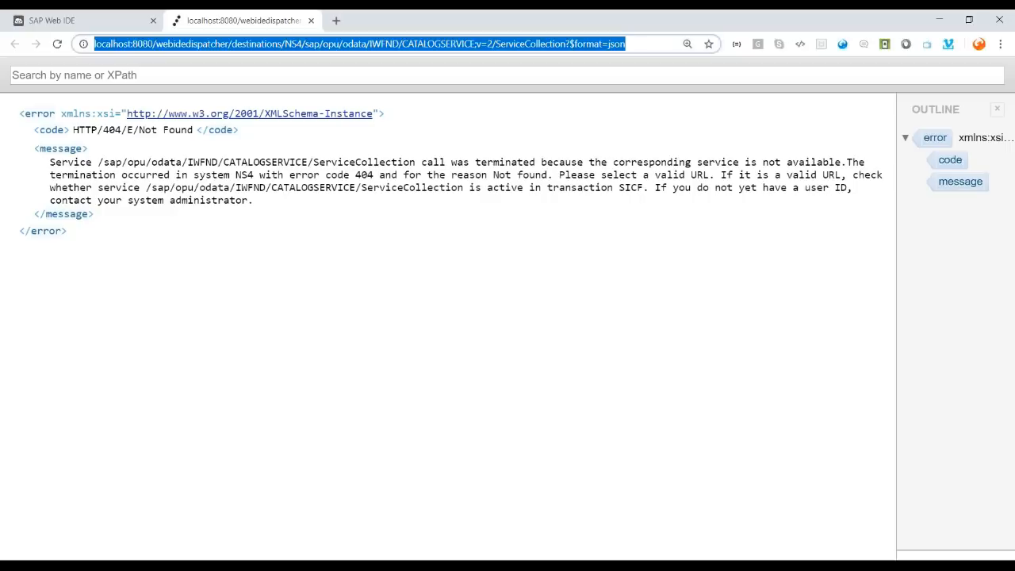
key(Return)
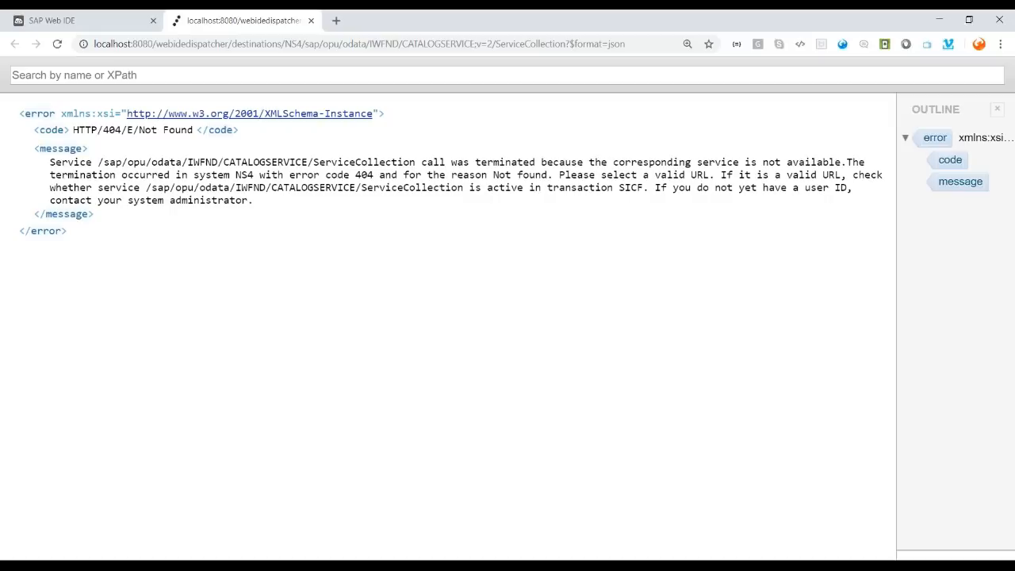
- Test Catalog Service Version 2 in the browser from its ICF node in SAP GUI, and close the test page
click(75, 20)
drag(798, 236, 780, 420)
click(242, 16)
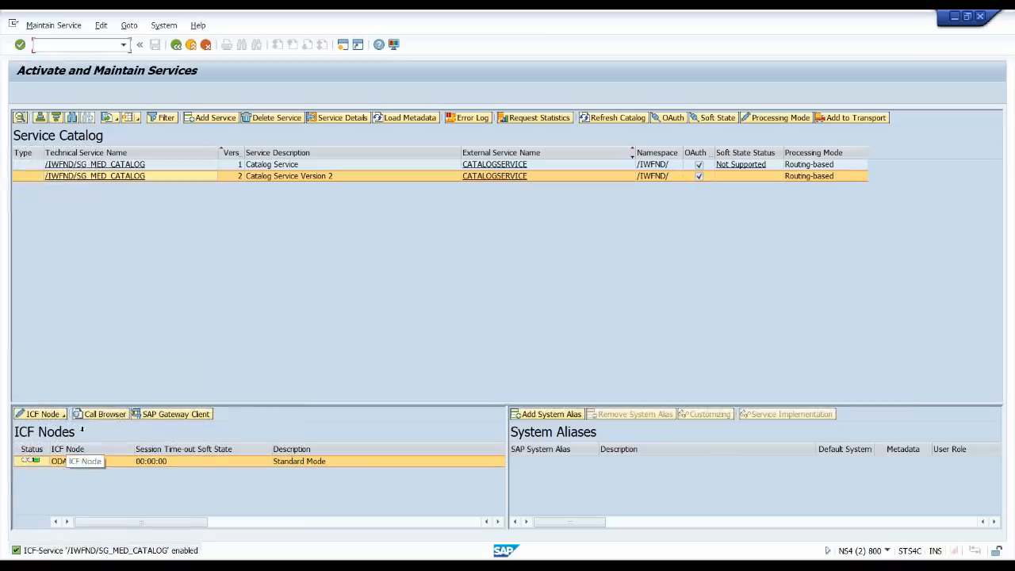
click(96, 419)
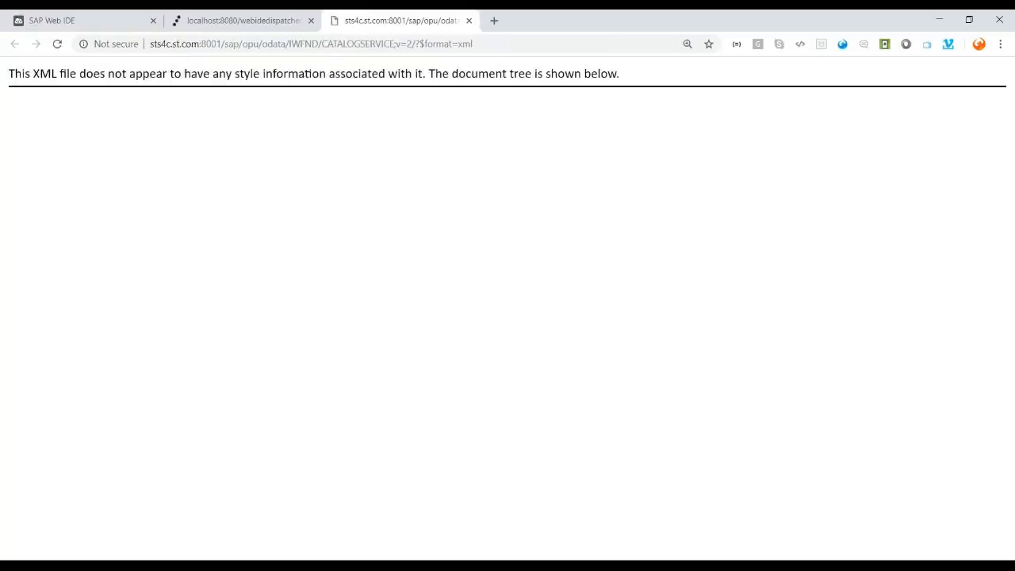
click(468, 20)
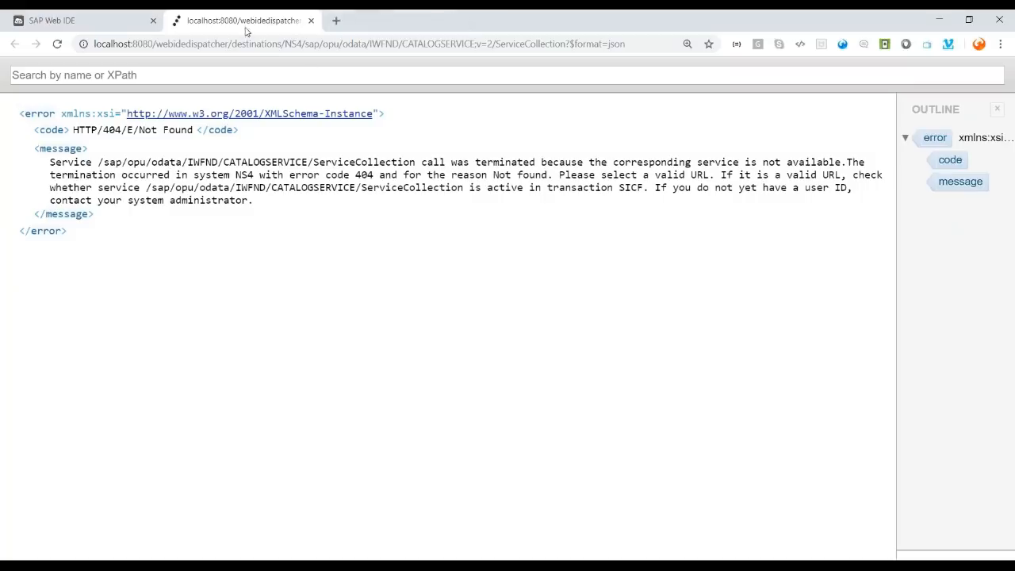
- Empty the cache and hard reload the ServiceCollection page with the developer tools open, and close the tools
key(F12)
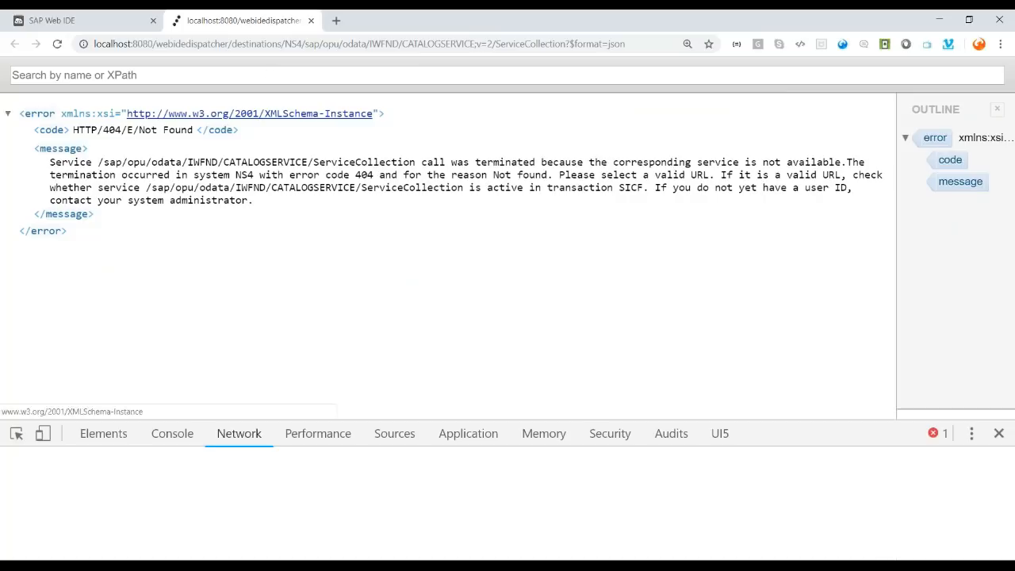
right_click(58, 43)
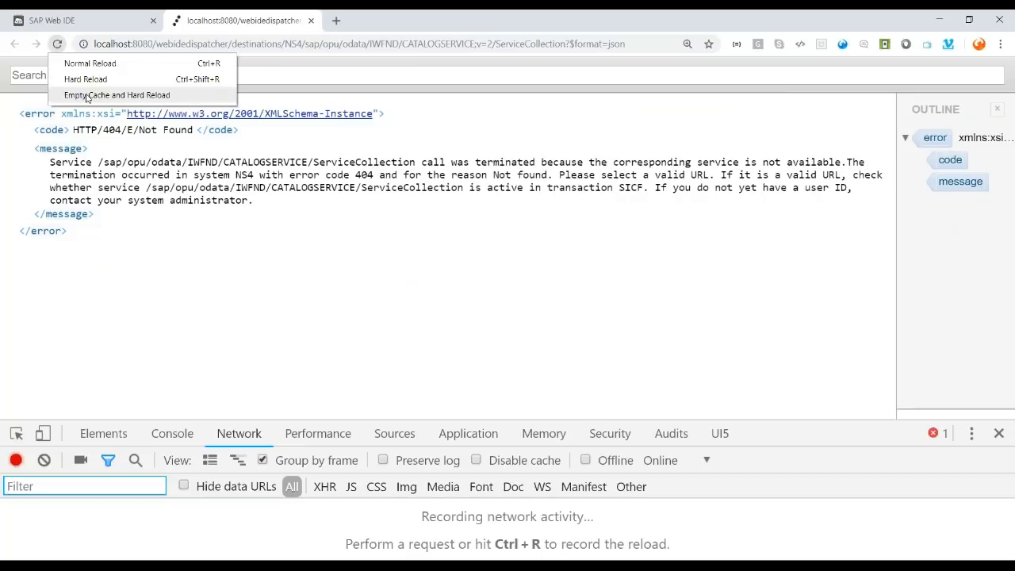
click(87, 95)
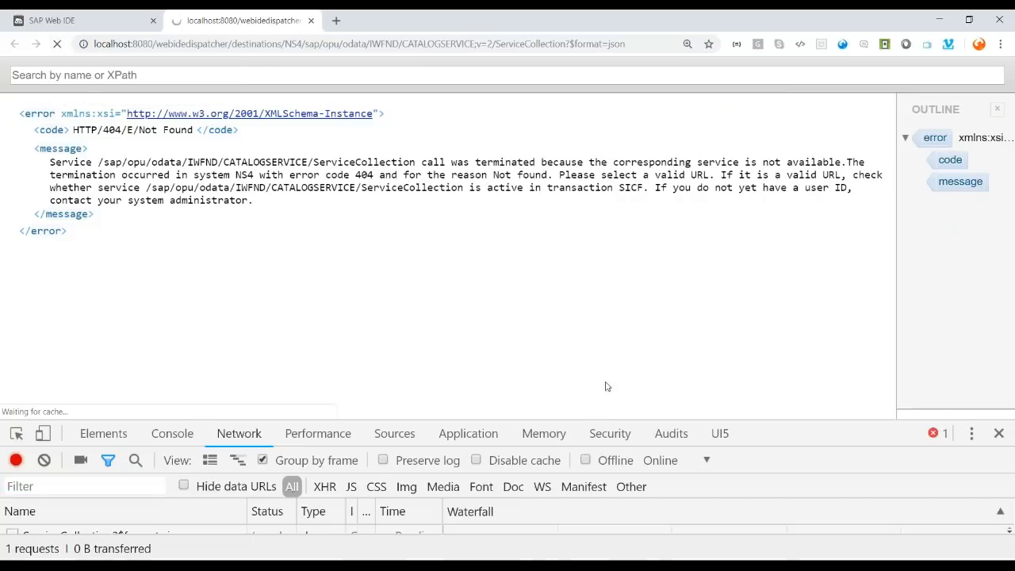
click(998, 433)
- Return to SAP Web IDE, close its developer tools, reload the site discarding the wizard, and close the ServiceCollection page
click(79, 20)
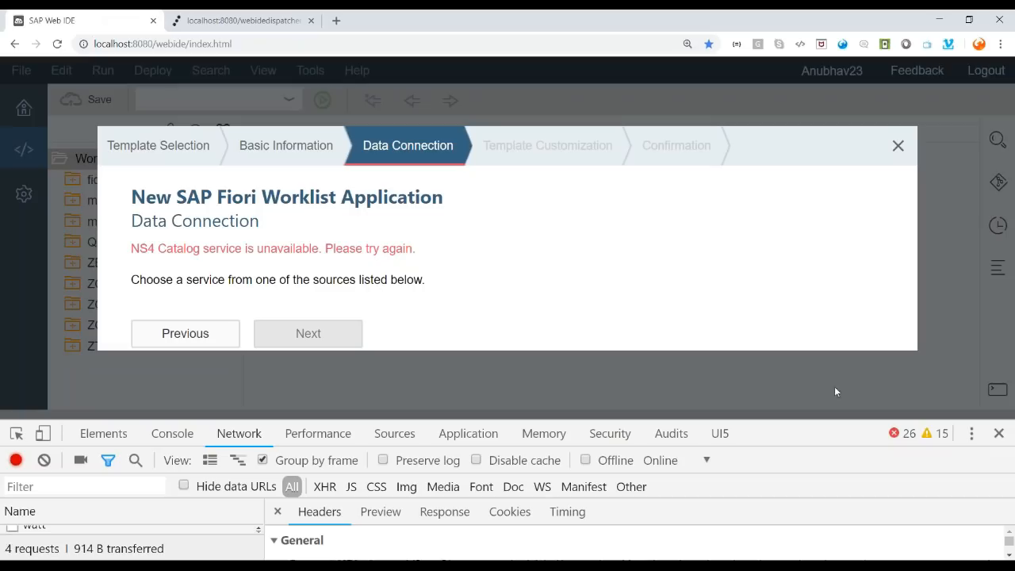
click(998, 433)
click(203, 44)
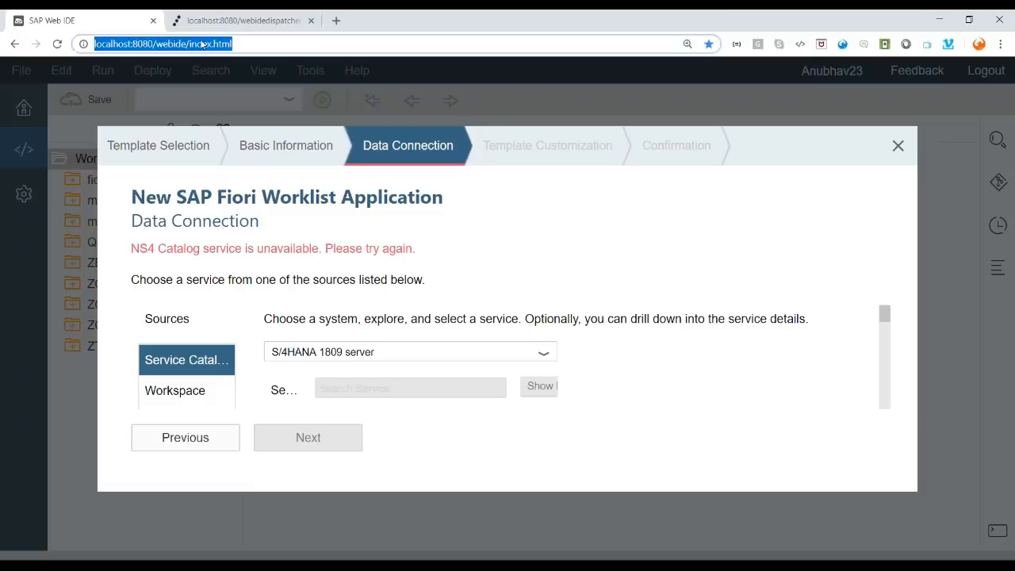
key(Return)
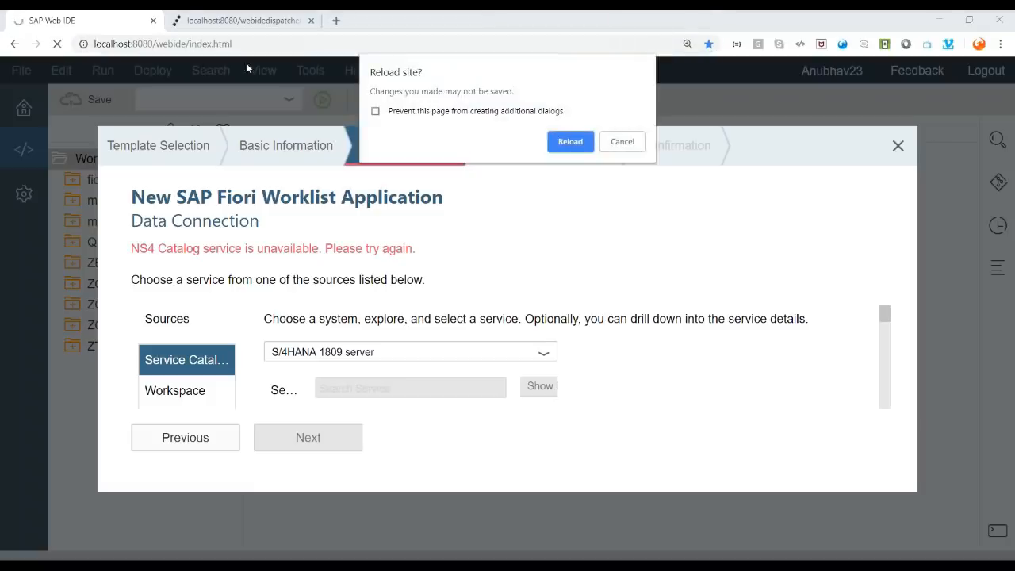
click(559, 146)
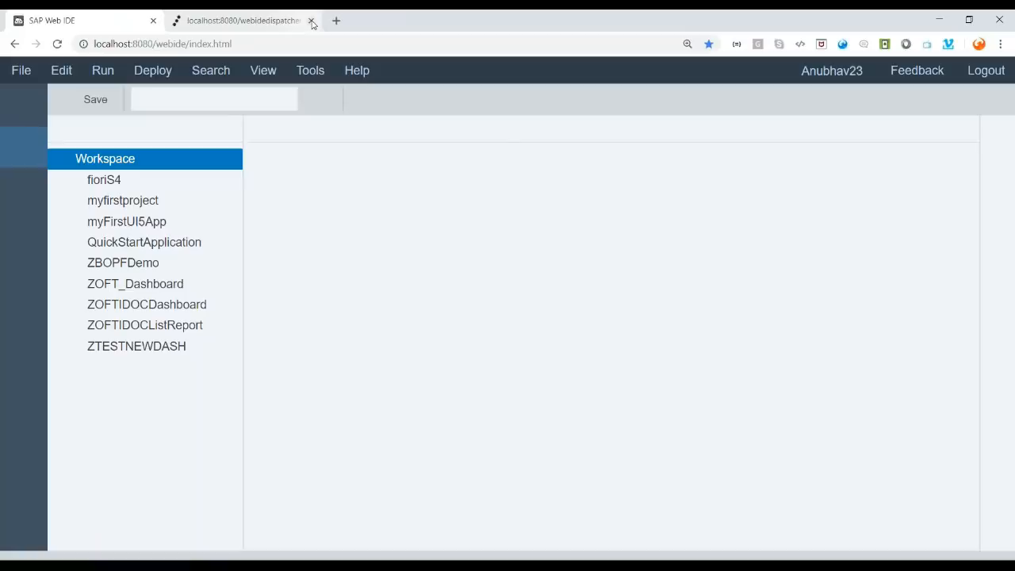
click(312, 20)
- Start a new project from template in the workspace using the SAP Fiori Worklist Application template, and proceed to basic information
right_click(111, 163)
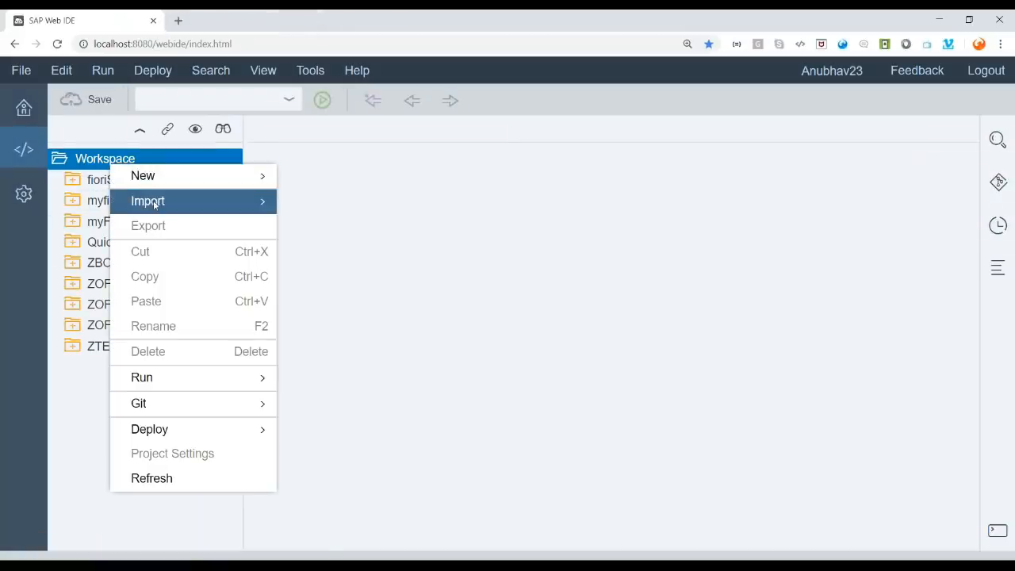
mouse_move(174, 176)
click(355, 227)
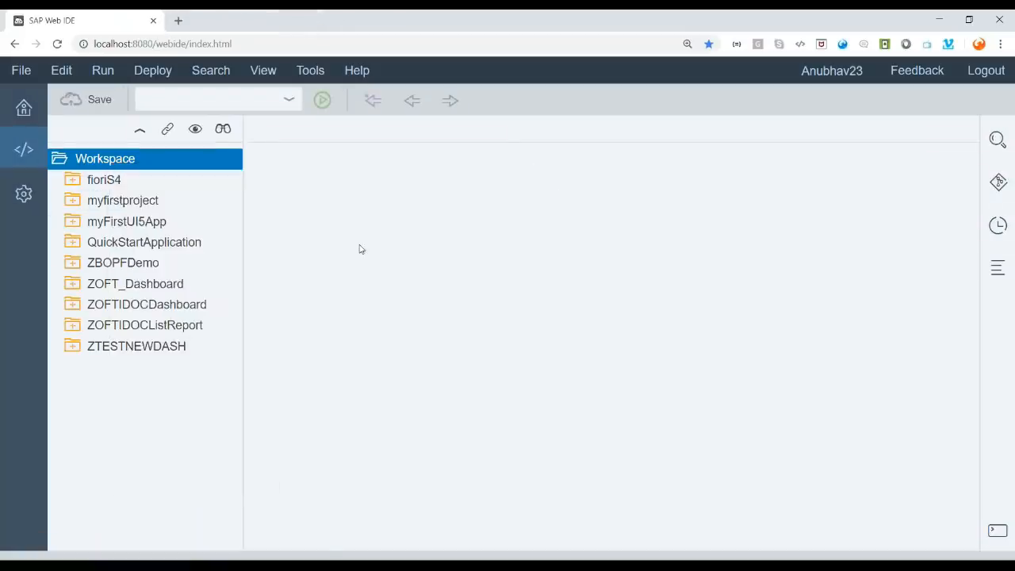
key(ctrl+minus)
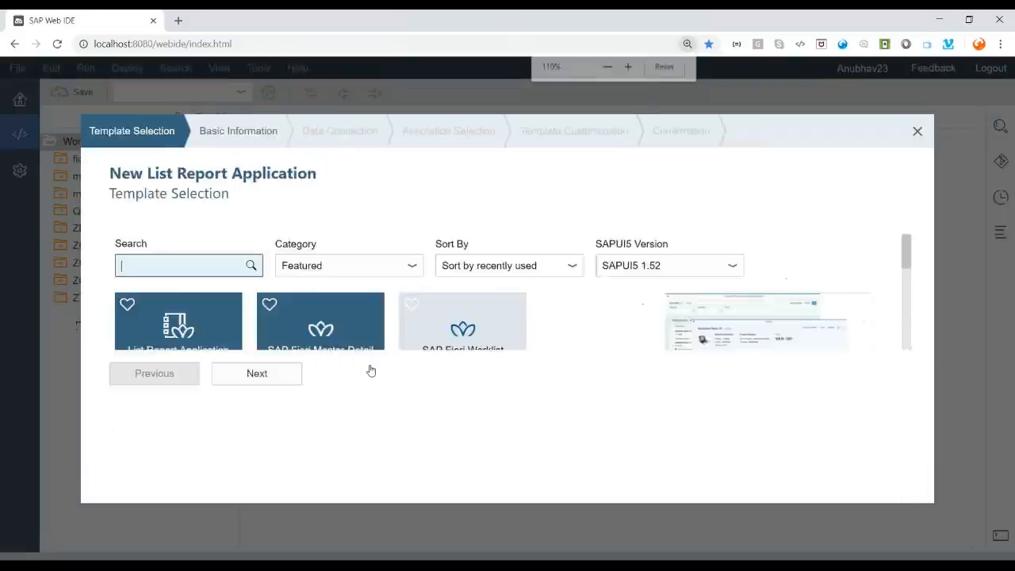
key(ctrl+minus)
click(408, 328)
click(226, 469)
text(ZFiori)
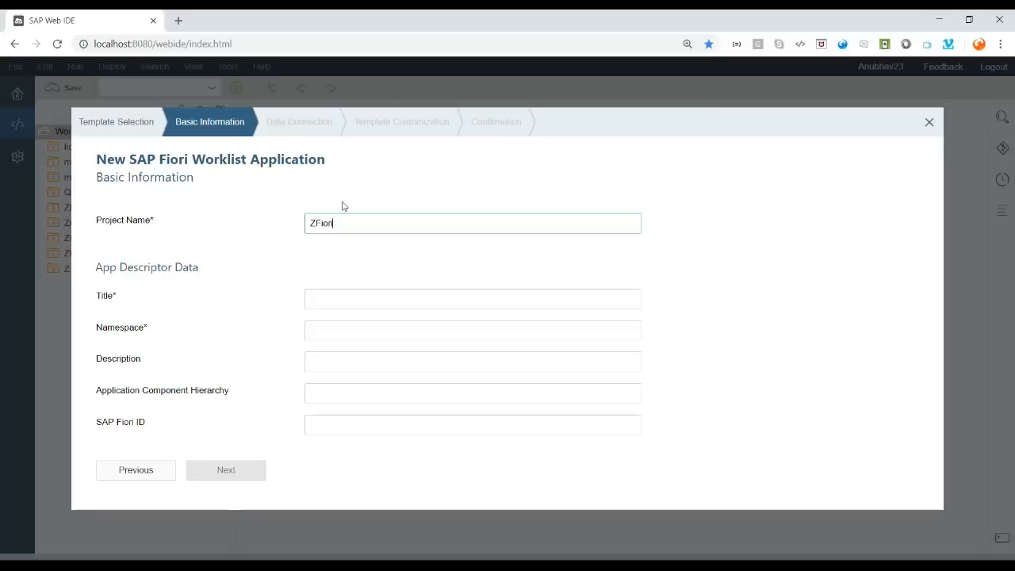
text(App)
key(Tab)
text(www.onlinefioritrainings.com)
key(Tab)
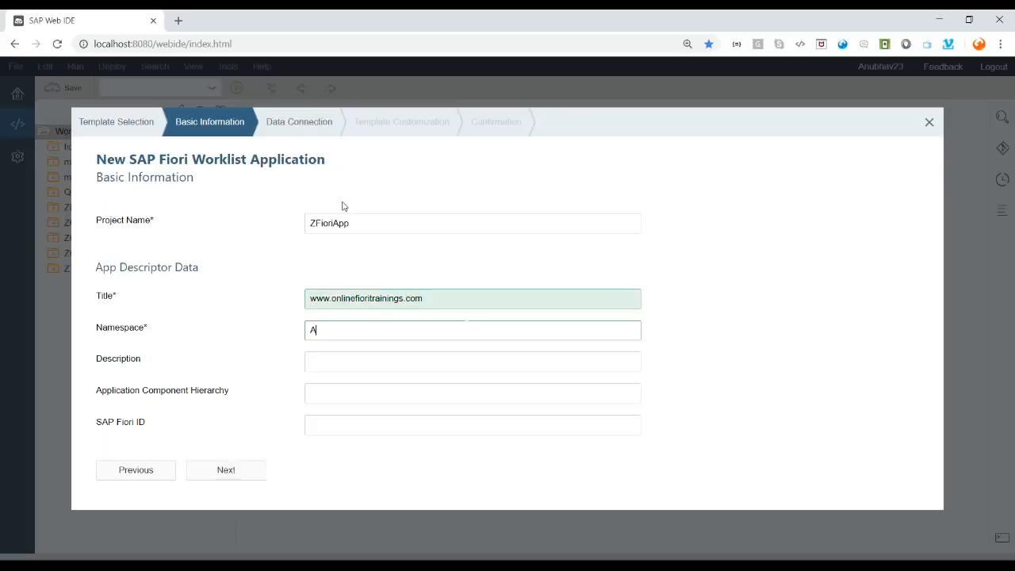
- Set the namespace to oft and fill in the description with the owner's first name in possessive form followed by "App"
text(oft)
key(Tab)
text(A)
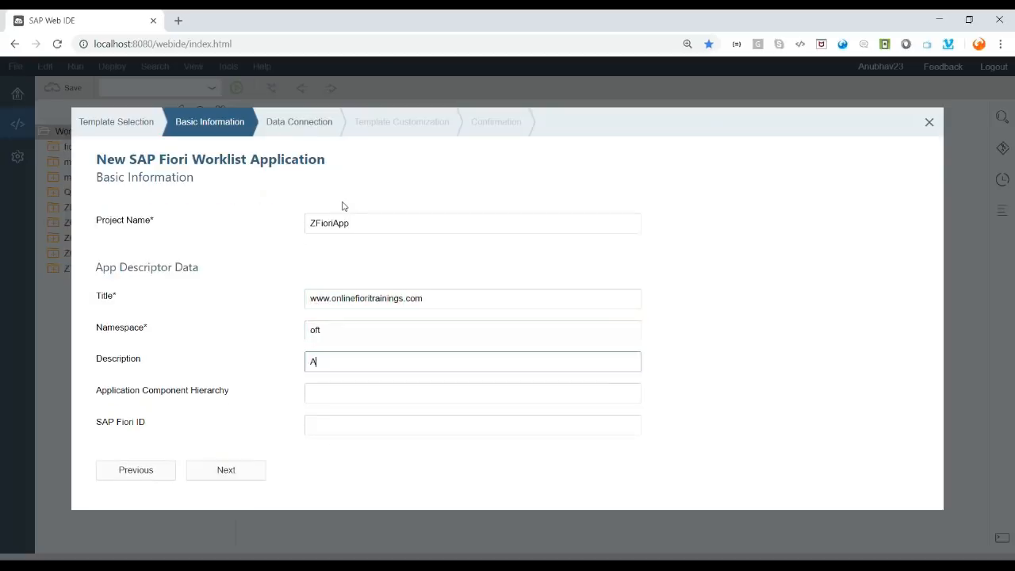
text(nubhav';ss App)
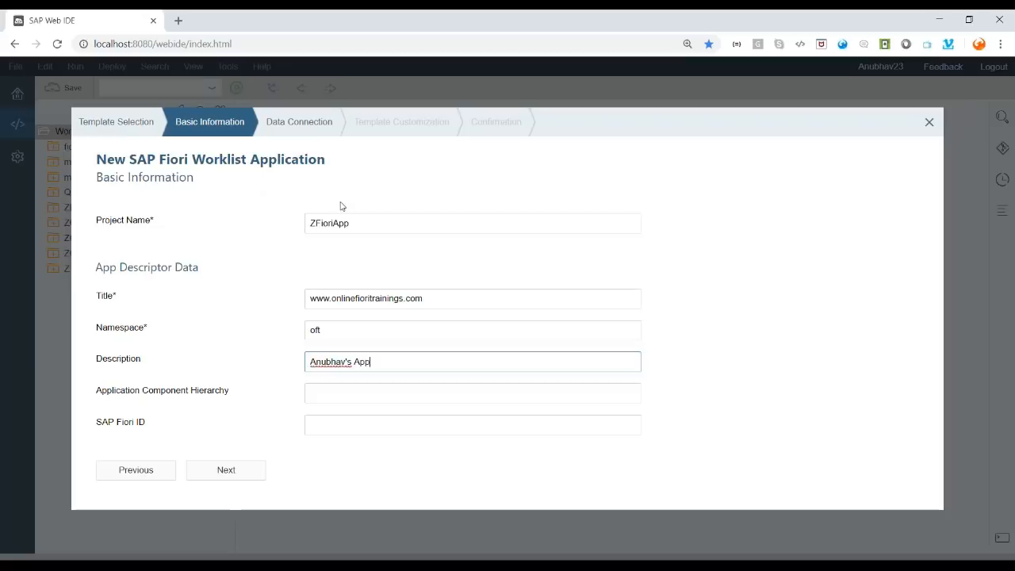
- Proceed to the data connection and select S/4HANA 1809 server as the service catalog system
click(222, 474)
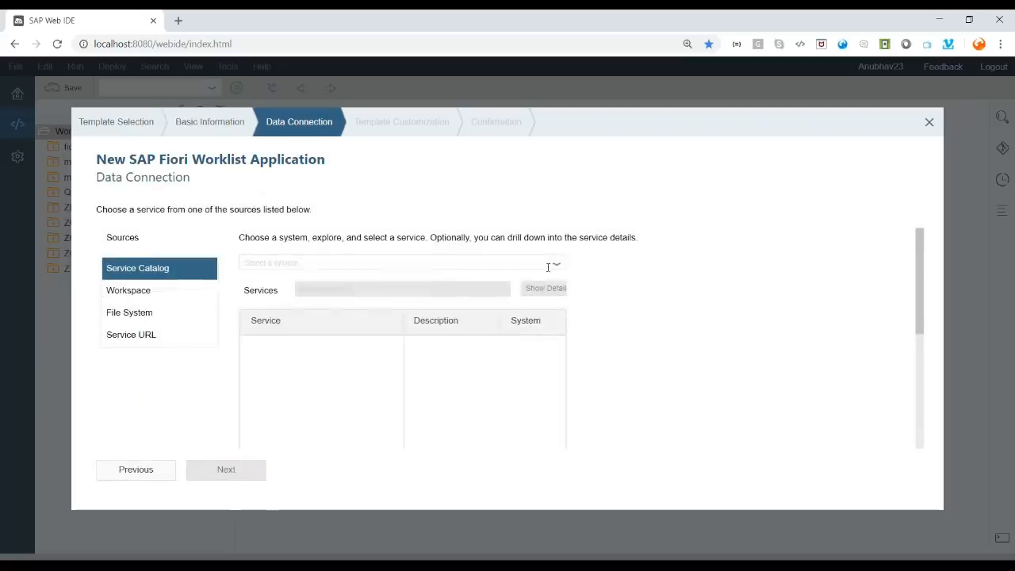
click(557, 264)
click(499, 347)
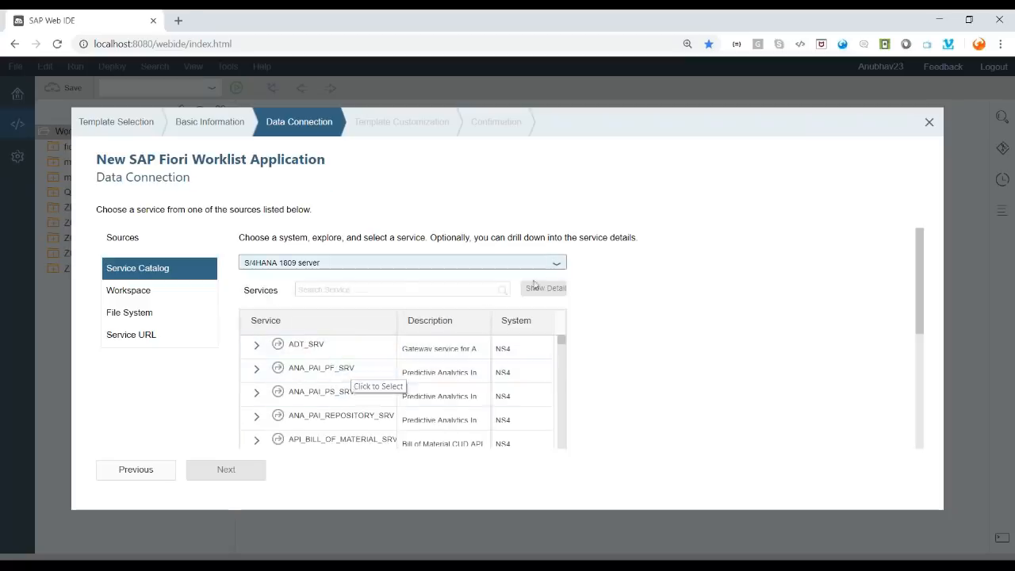
- Clear the selected system, open the developer tools' network log, and select S/4HANA 1809 server again to capture its catalog request
click(557, 263)
key(BackSpace)
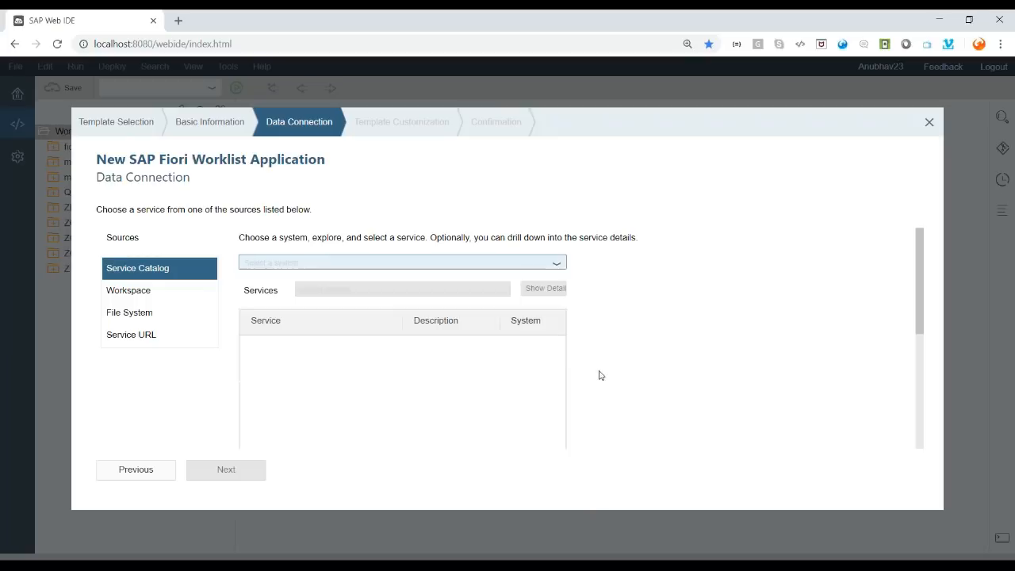
key(F12)
click(564, 265)
click(369, 348)
drag(815, 421, 806, 257)
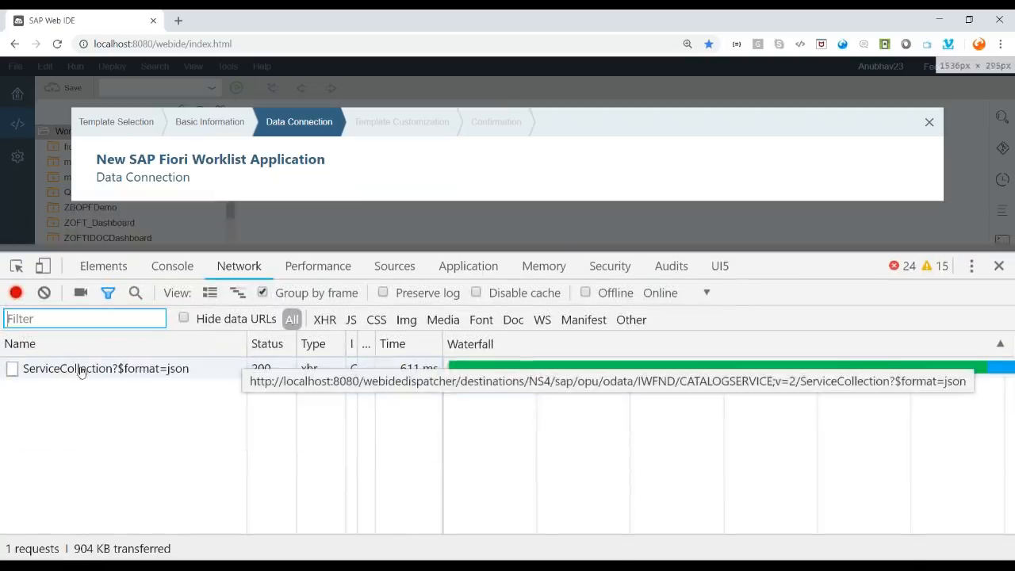
- Open the captured ServiceCollection request in its own page, look through the response, and close the page and developer tools
double_click(80, 369)
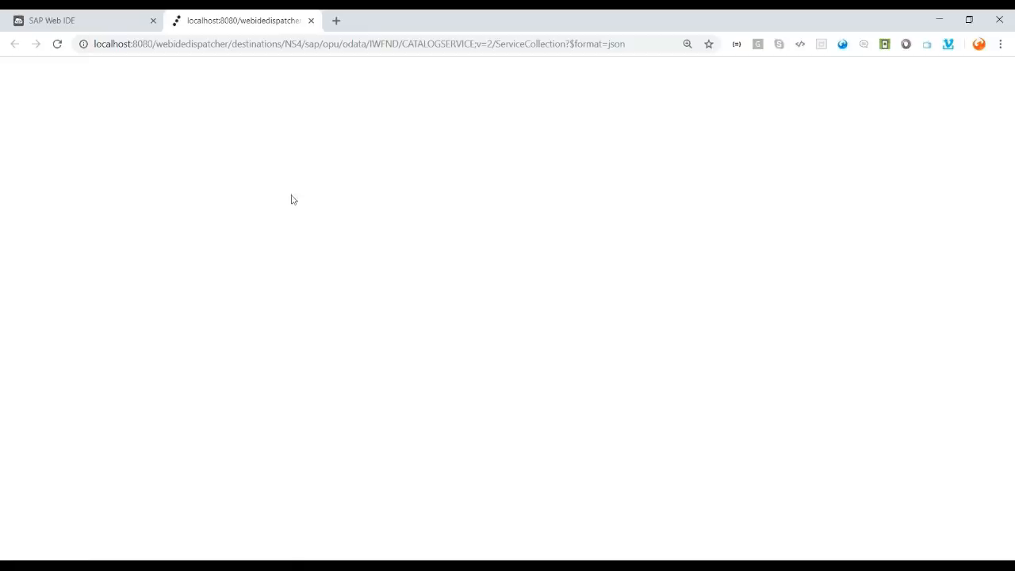
scroll(293, 249, down, 15)
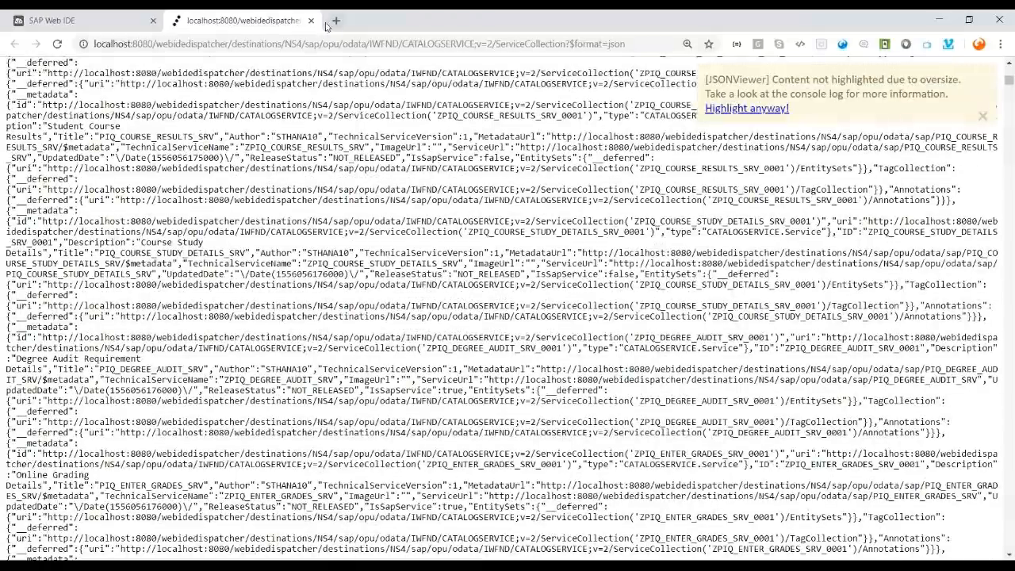
click(311, 21)
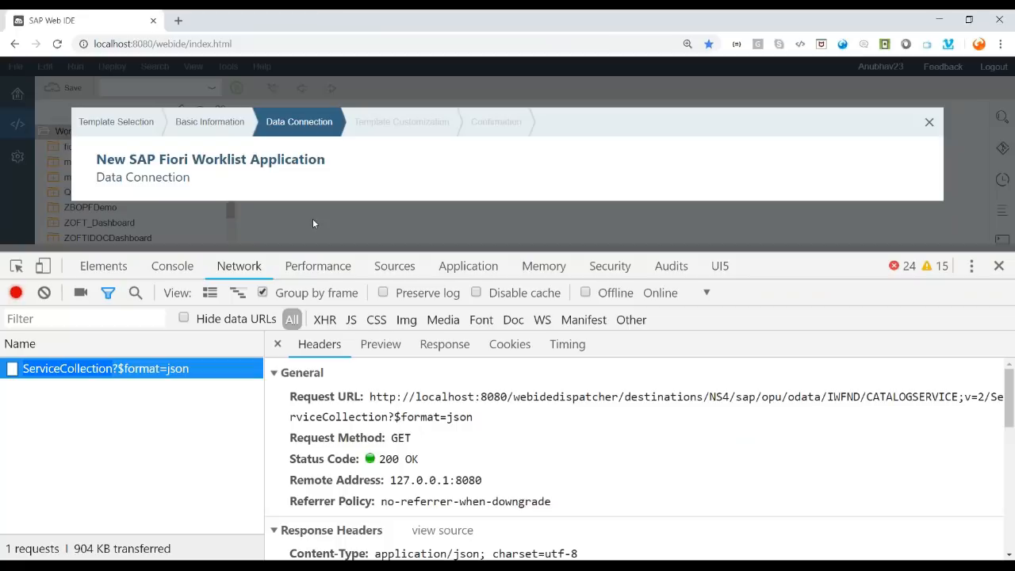
click(998, 266)
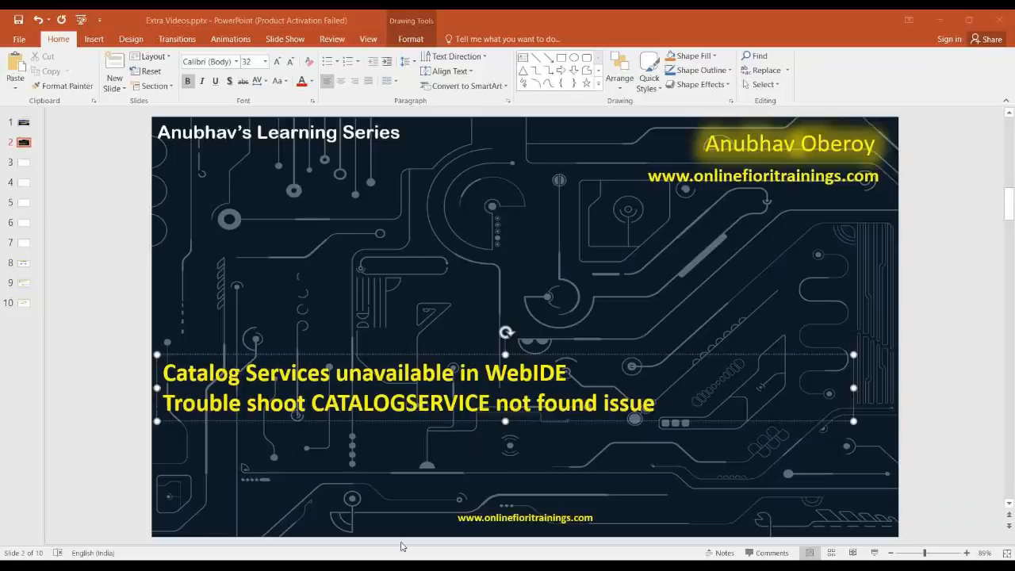
- Switch to PowerPoint and add a text box on slide 3 with the numbered item "The CATALOGSERVICE v=2 is not active"
click(22, 161)
click(522, 58)
mouse_move(168, 124)
mouse_down()
mouse_move(842, 429)
mouse_move(874, 473)
mouse_up()
text(1)
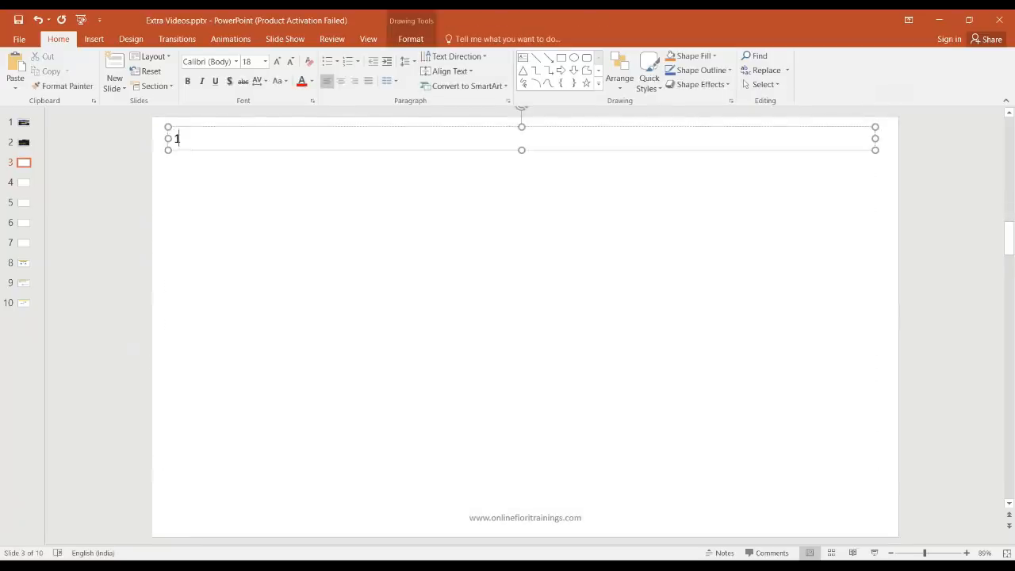
text(. The CATALOG)
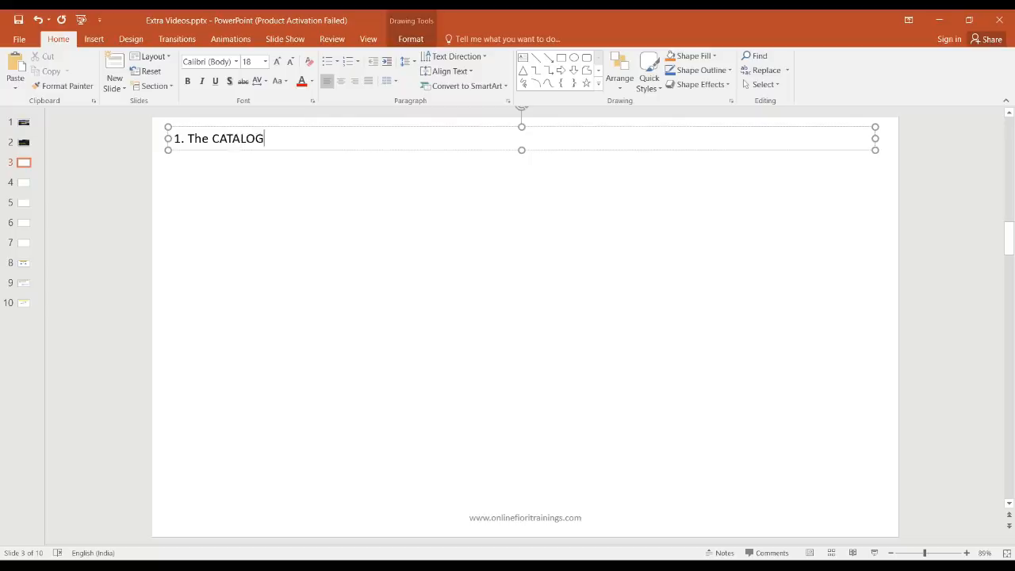
text(SERVICE v=2 is not activ)
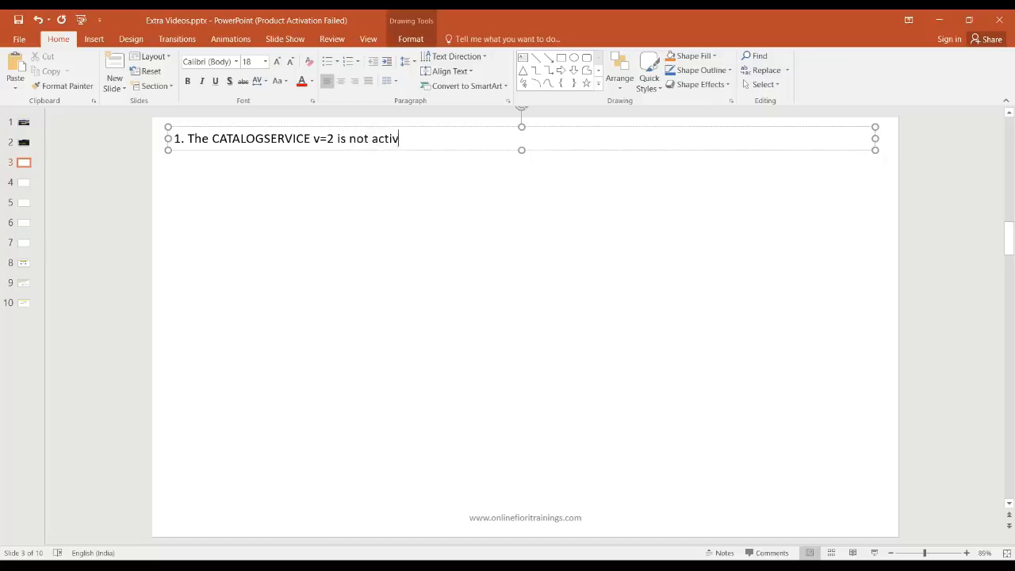
text(e)
key(Return)
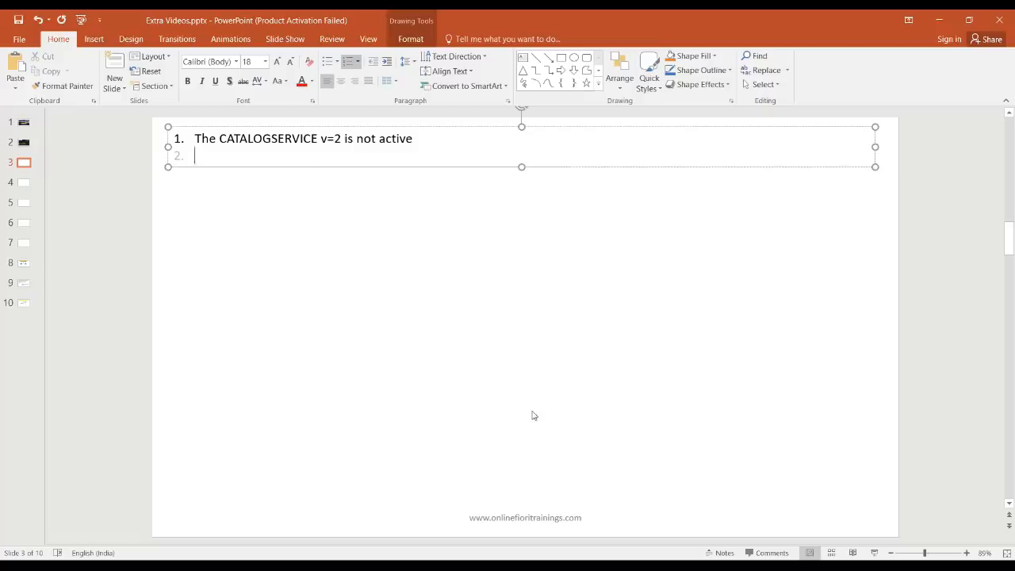
- Return to SAP Web IDE, select the Issue in service system with the network log open, and examine the recorded requests
key(alt+Tab)
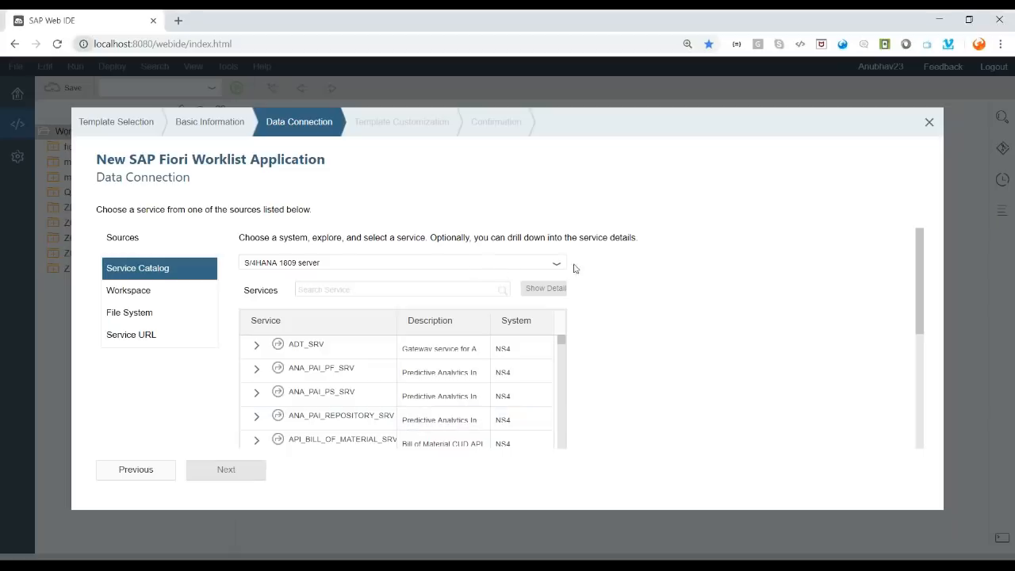
key(F12)
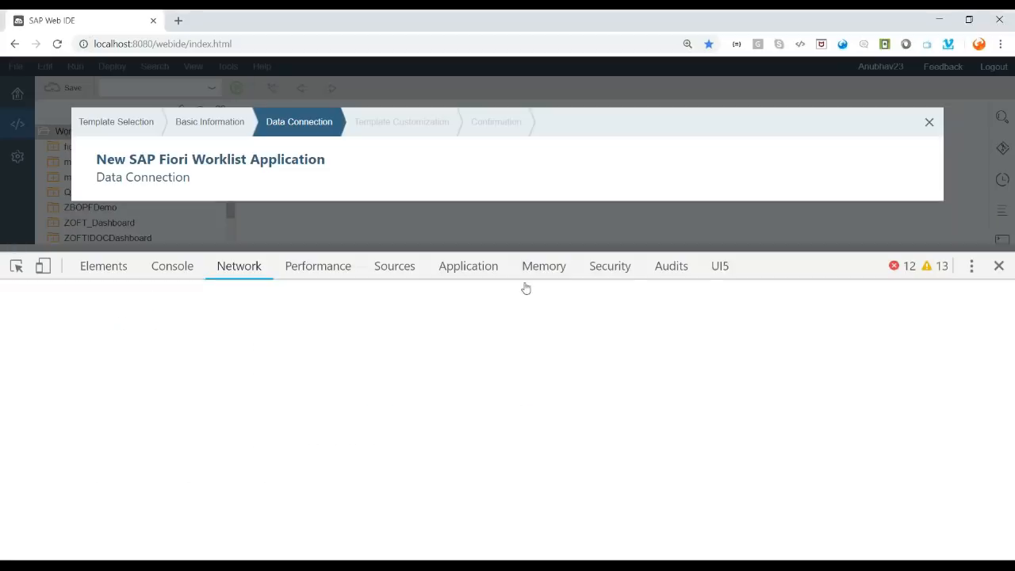
drag(779, 252, 773, 410)
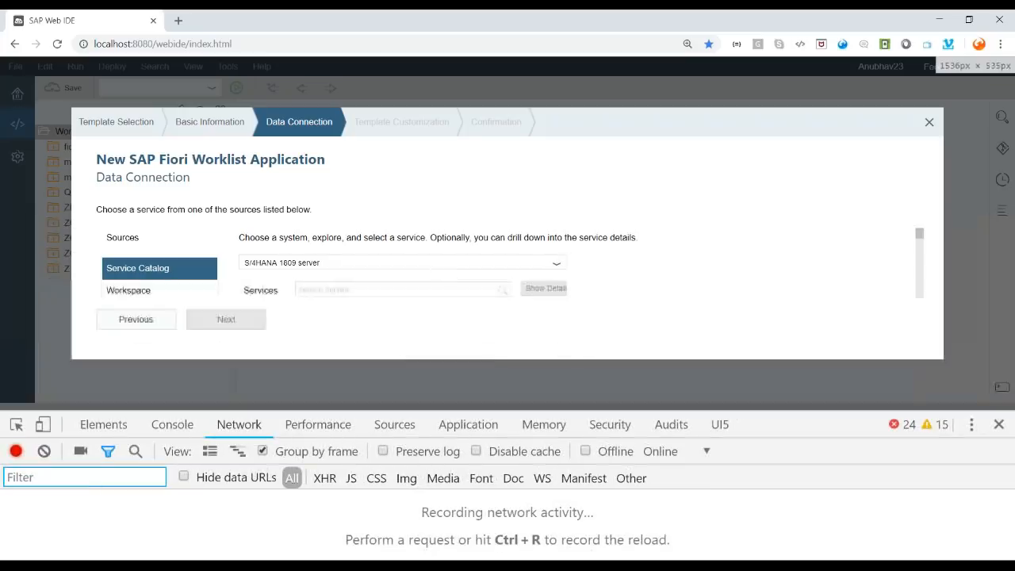
click(559, 267)
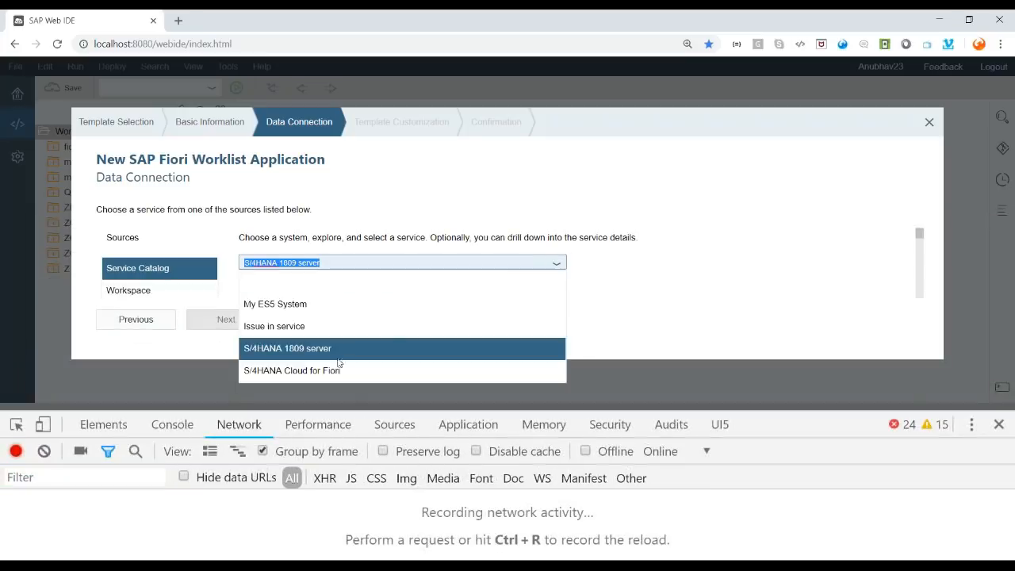
click(282, 326)
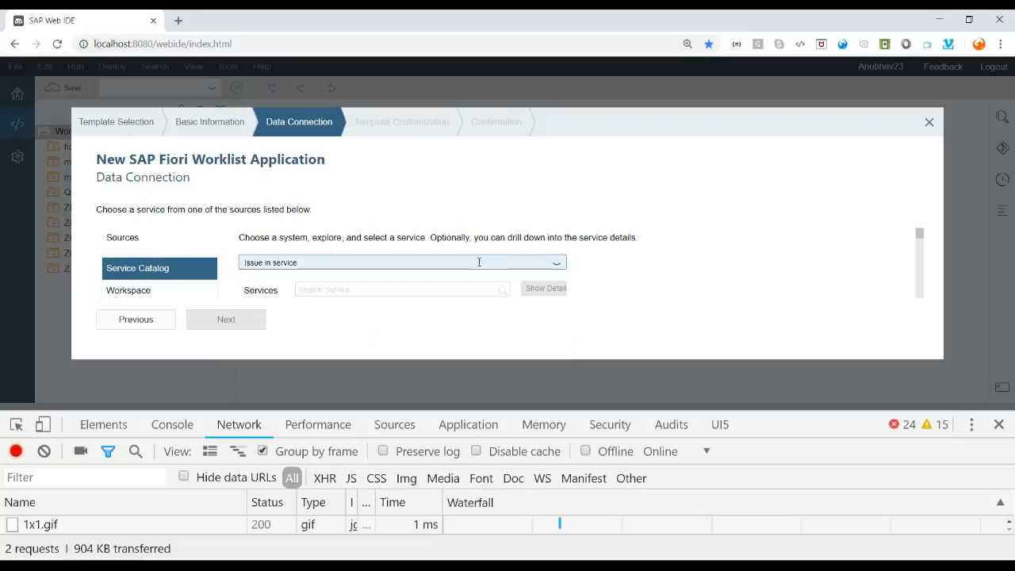
drag(809, 434, 809, 362)
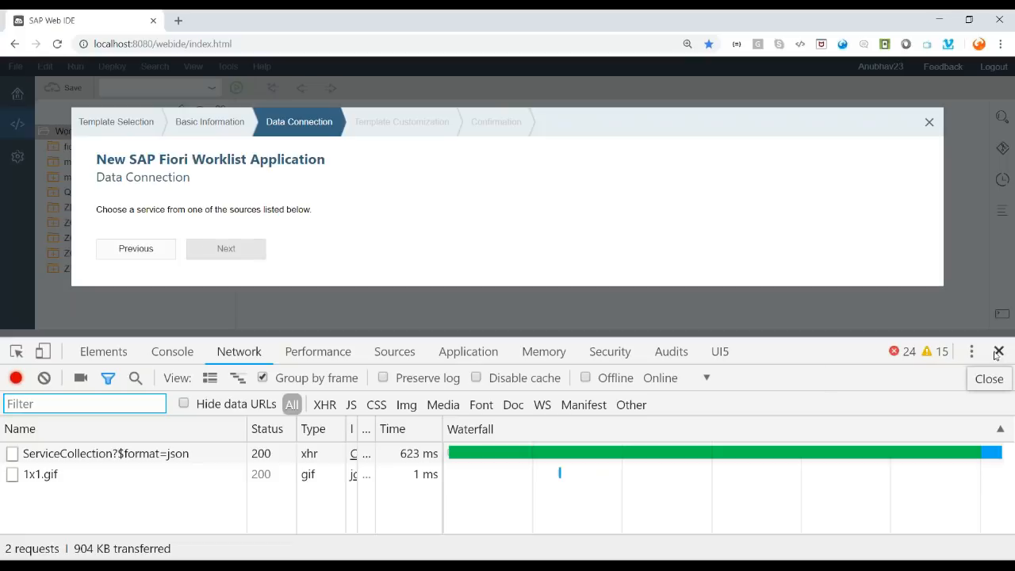
drag(797, 351, 797, 471)
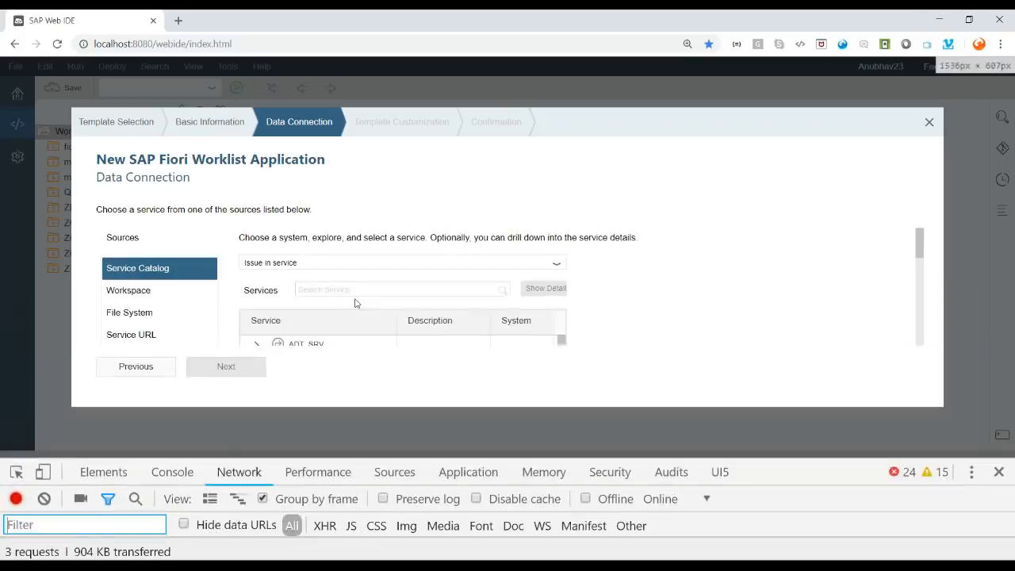
- Exit the project wizard, confirming the exit, and close the developer tools
click(929, 122)
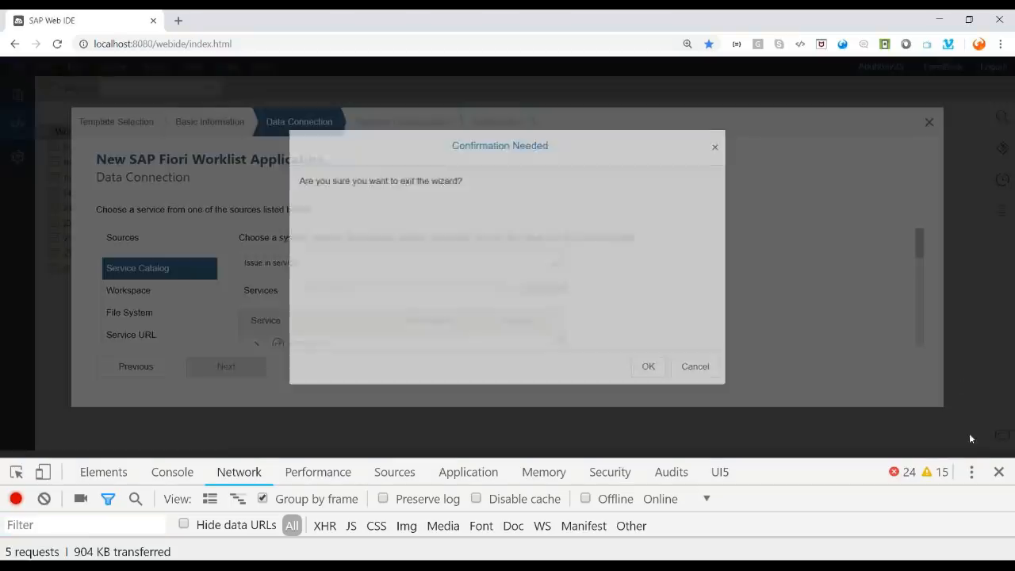
click(683, 366)
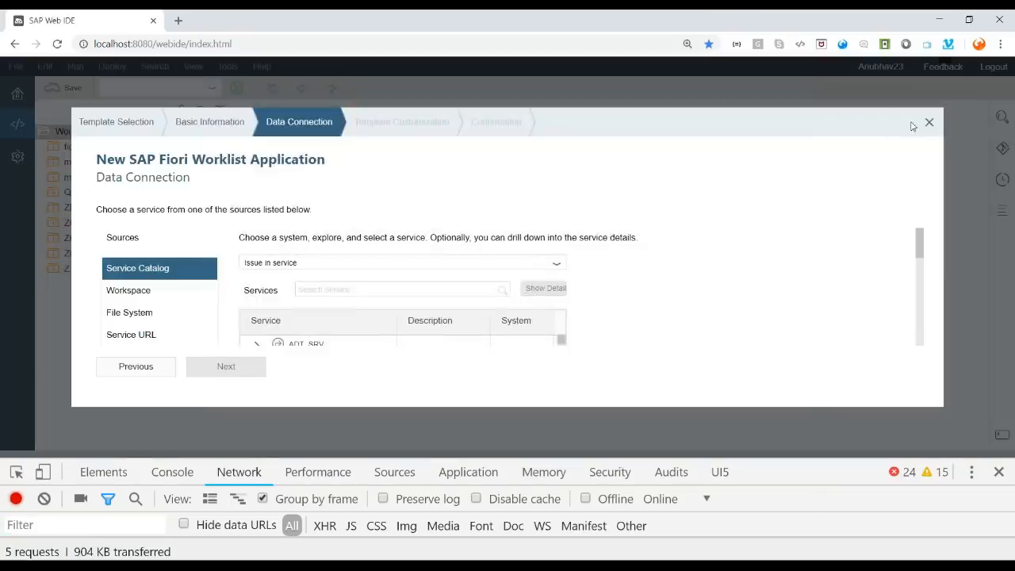
click(929, 123)
click(647, 366)
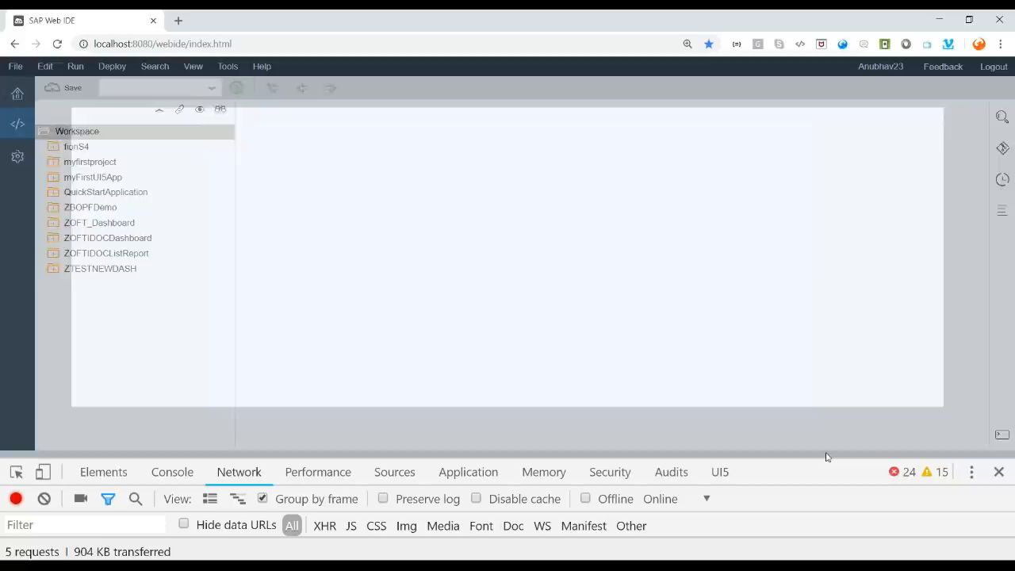
click(999, 471)
- Start another project from template in the workspace using SAP Fiori Worklist Application, and proceed to basic information
right_click(83, 135)
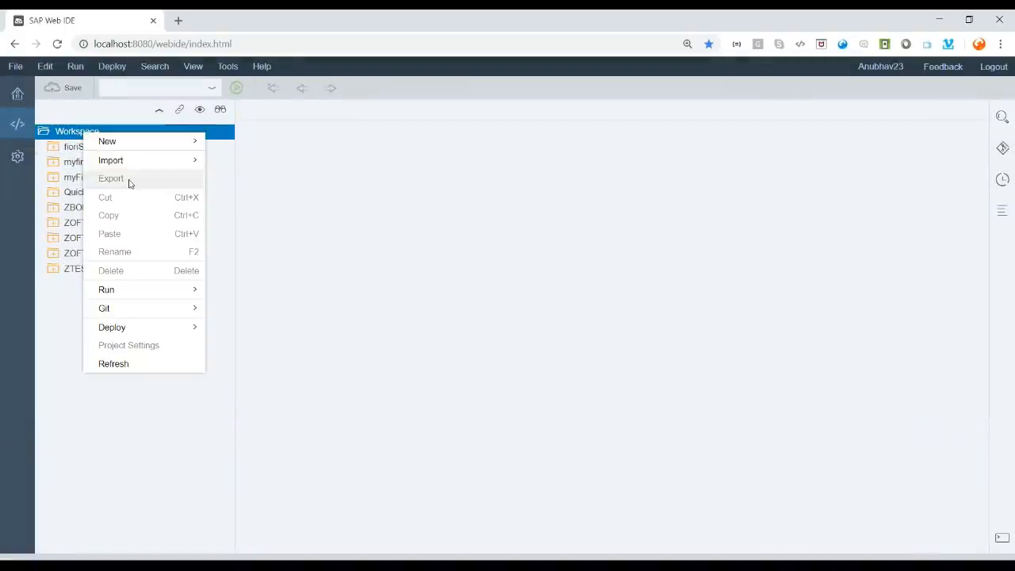
mouse_move(159, 141)
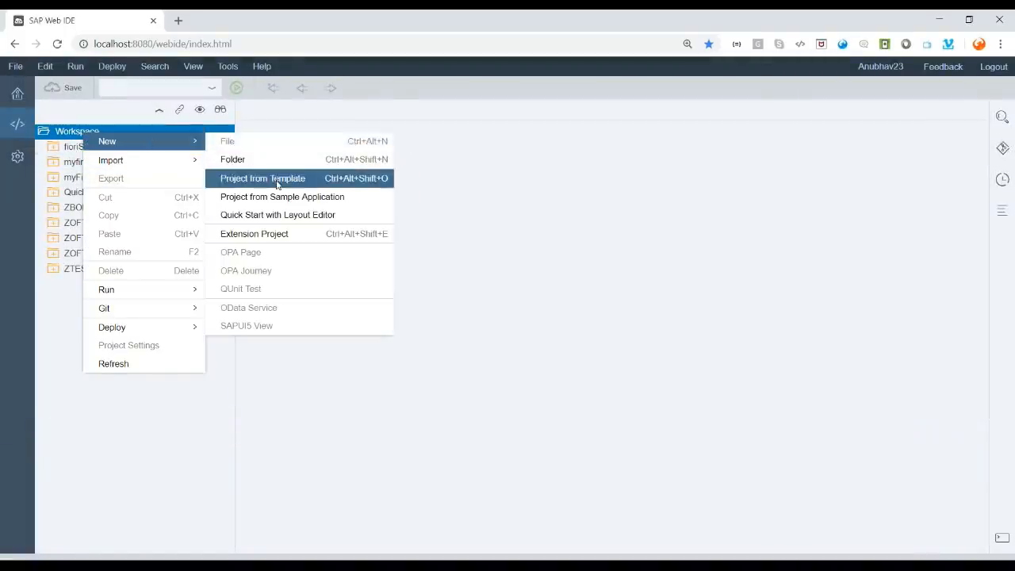
click(276, 178)
click(391, 316)
click(225, 470)
- Name the project zsdfs, with the title sds and the namespace sdd
text(zsdfs)
key(Tab)
text(sdfs)
key(Tab)
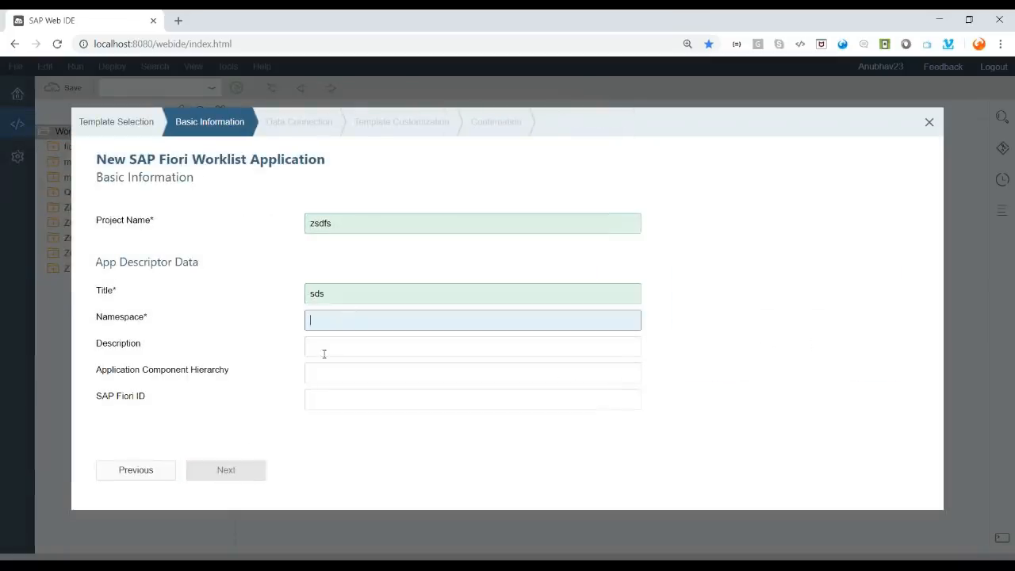
text(sdd)
- Proceed to the data connection and select Issue in service as the system
click(226, 469)
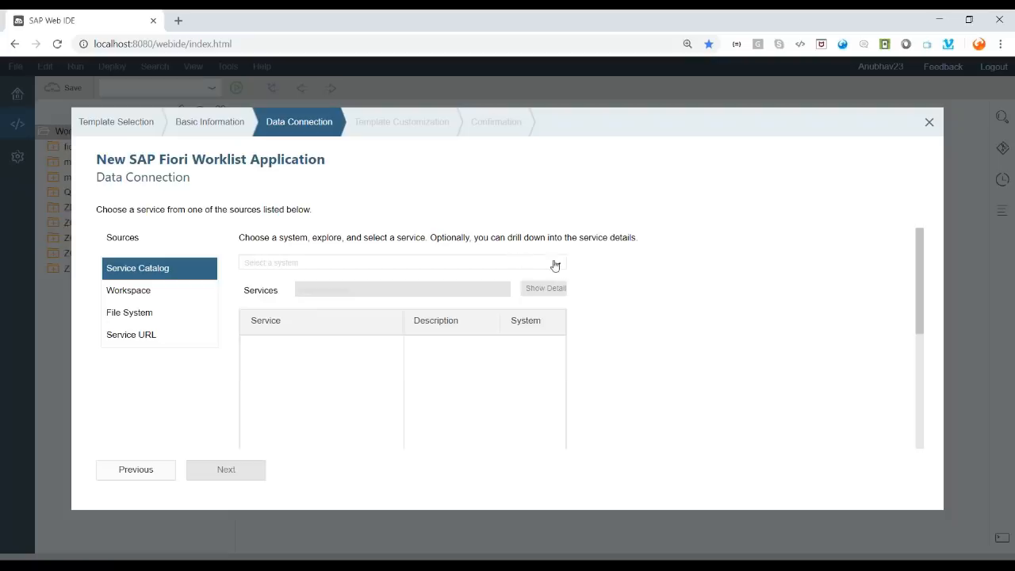
click(555, 262)
click(332, 333)
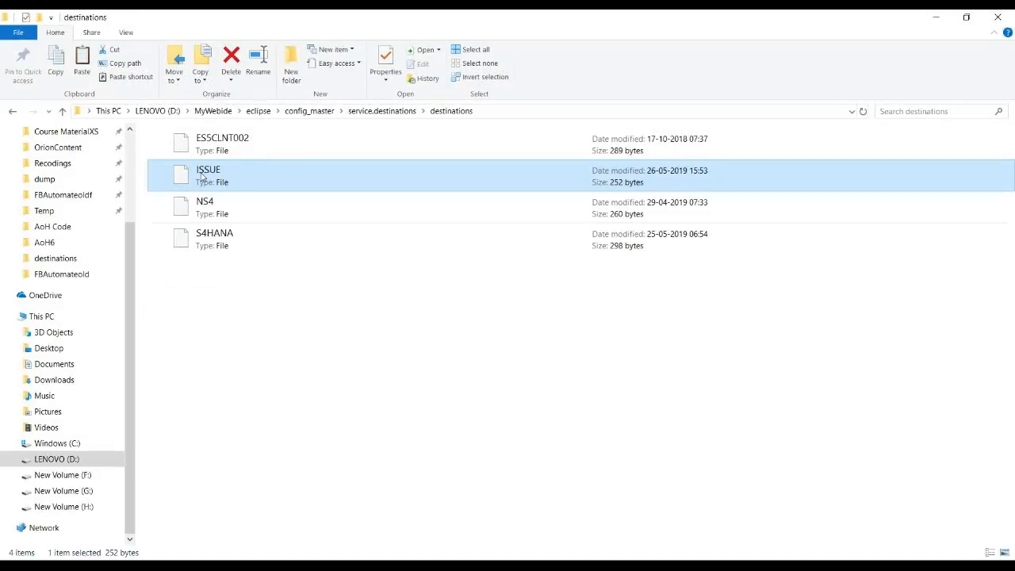
- Open the ISSUE file from the destinations folder in Notepad and append a colon to its URL value
double_click(206, 176)
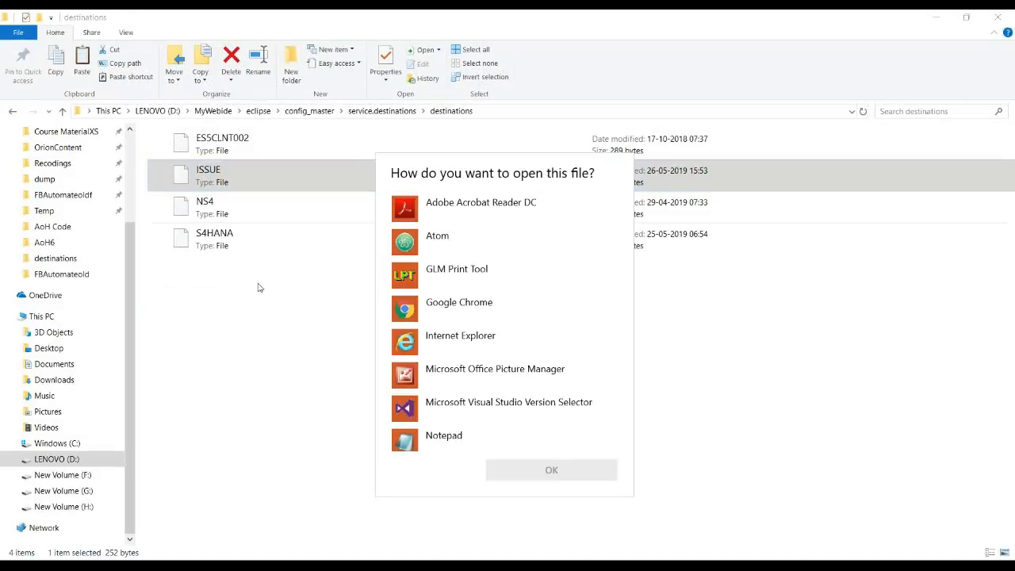
double_click(444, 435)
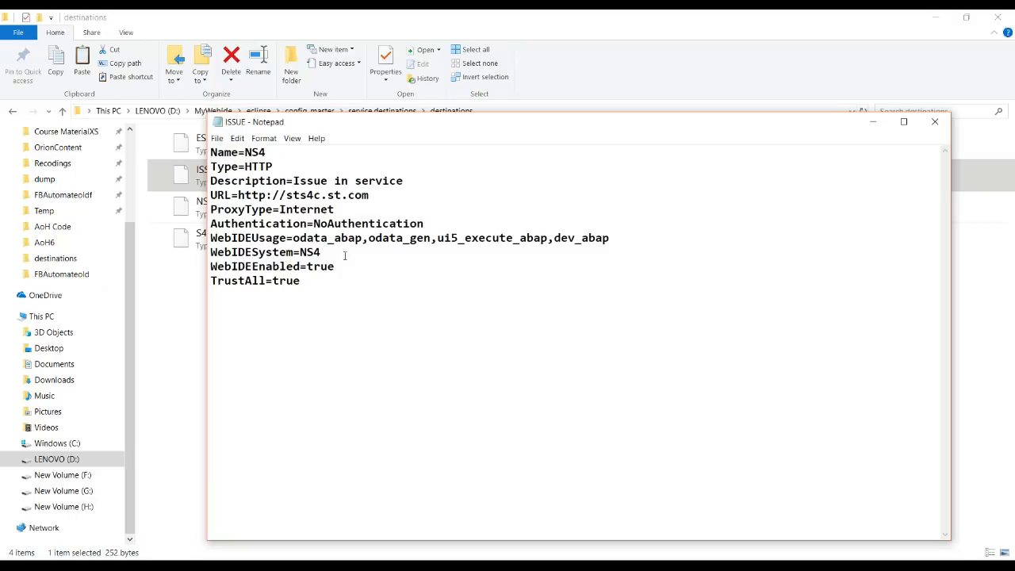
drag(238, 195, 368, 199)
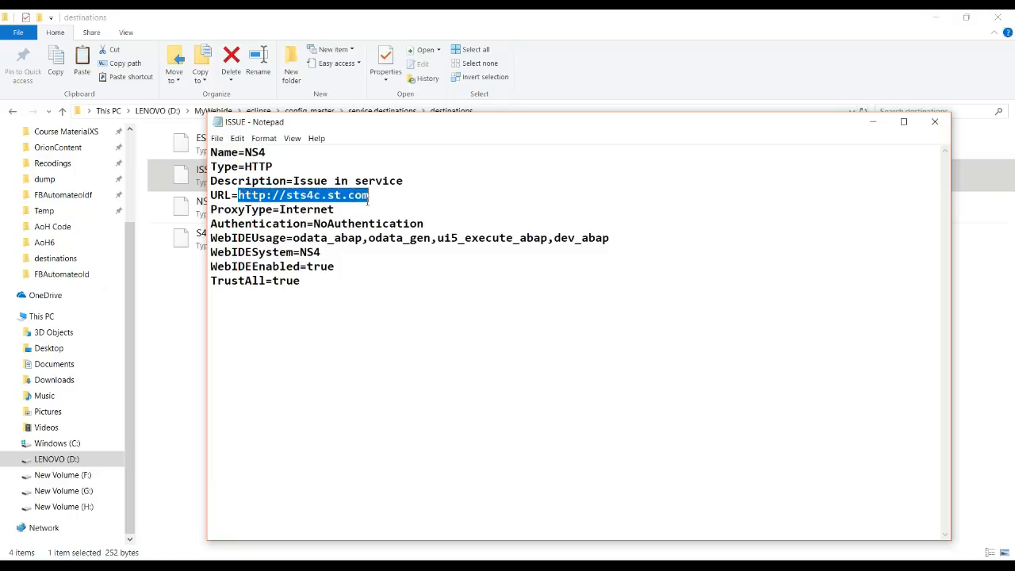
click(389, 201)
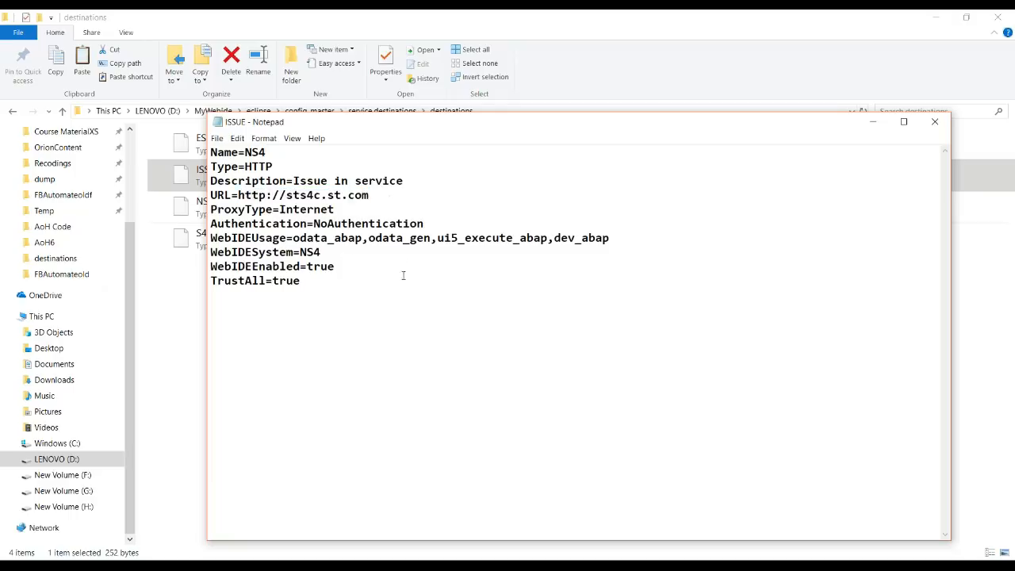
drag(238, 195, 369, 196)
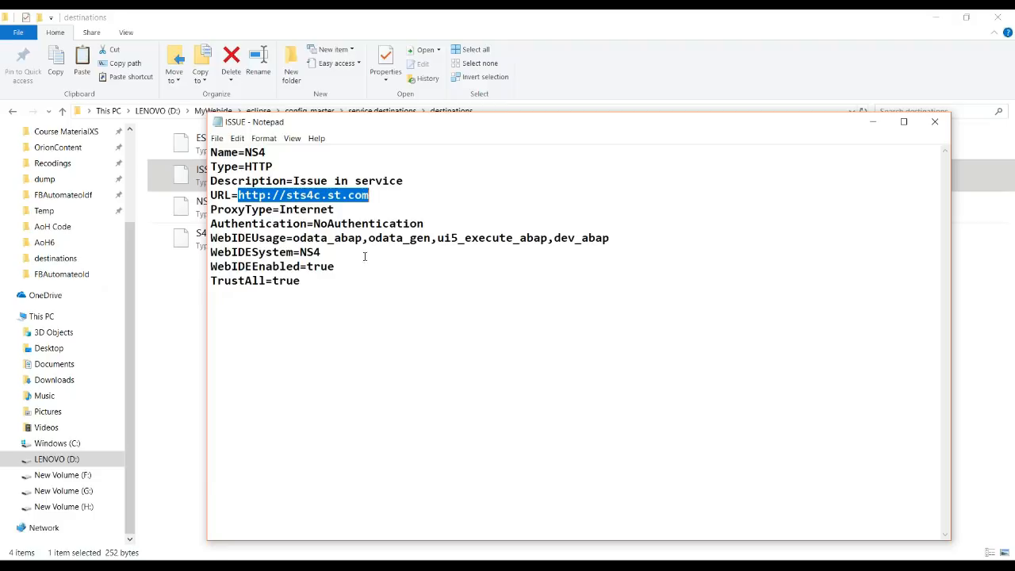
click(364, 256)
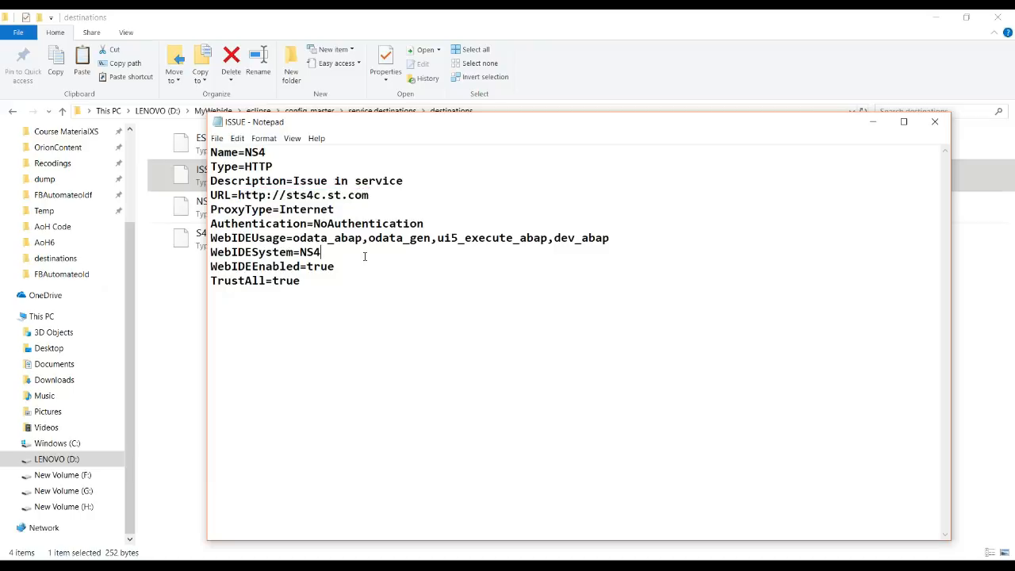
click(383, 192)
text(:)
- Switch to SAP Easy Access and run transaction smicm to open the ICM Monitor
key(alt+Tab)
click(177, 47)
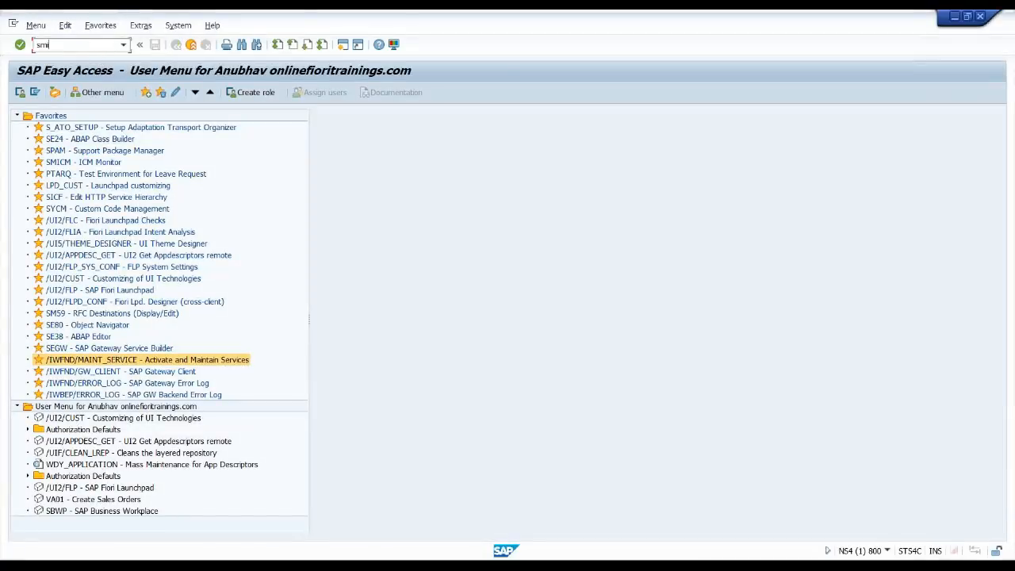
text(smicm)
key(Return)
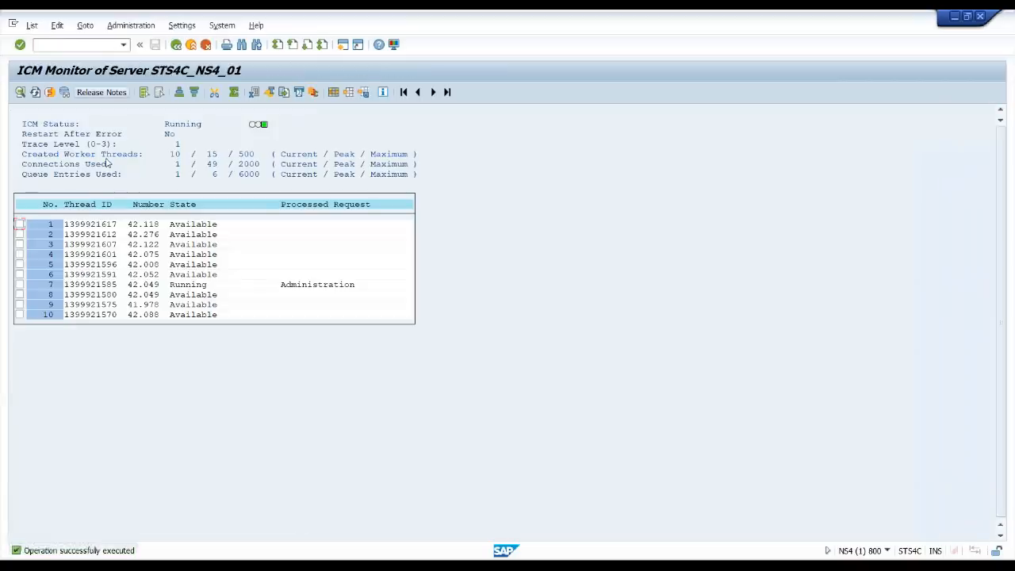
- Open the services display in the ICM Monitor and check the port numbers of the HTTP and HTTPS services
click(85, 26)
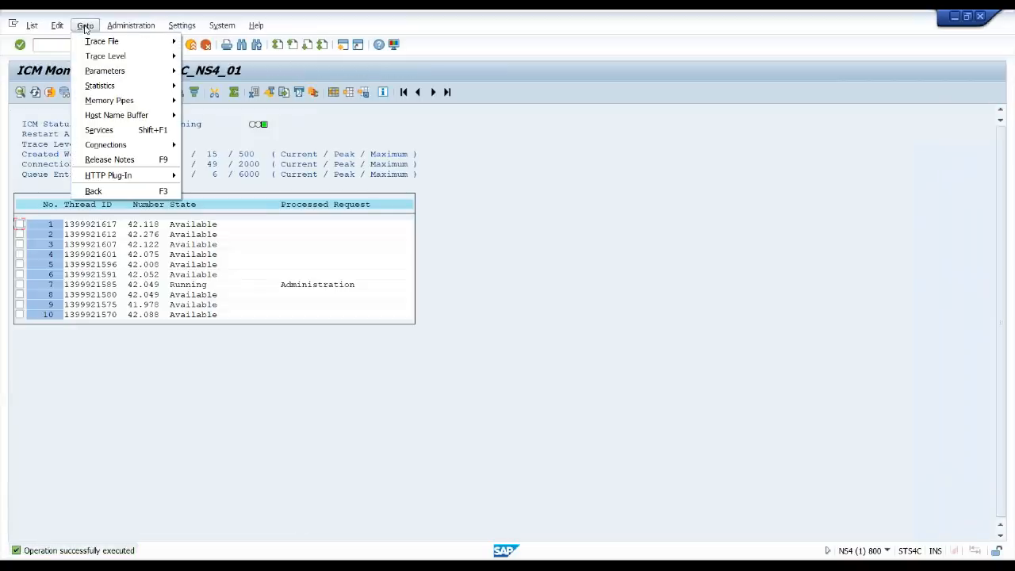
click(100, 132)
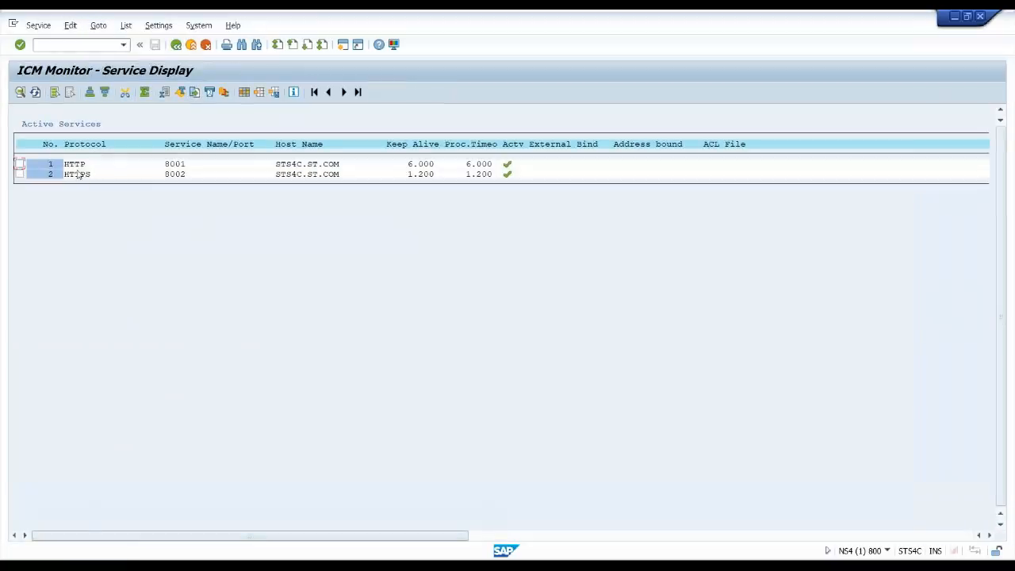
click(168, 175)
click(168, 164)
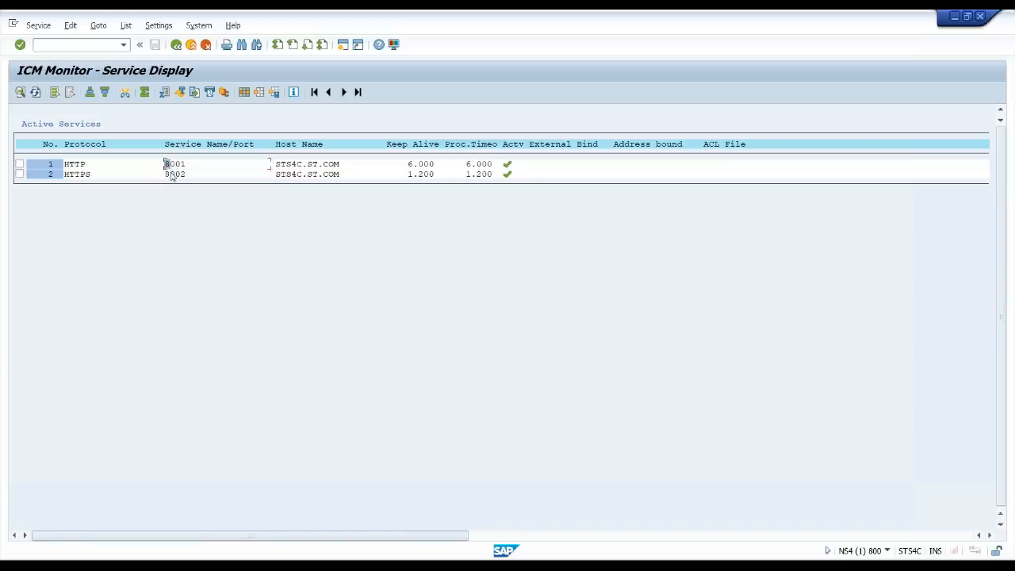
key(ctrl+y)
drag(166, 164, 168, 174)
click(169, 166)
- Switch to the ISSUE file in Notepad and add port 8001 to the end of its URL value
key(alt+Tab)
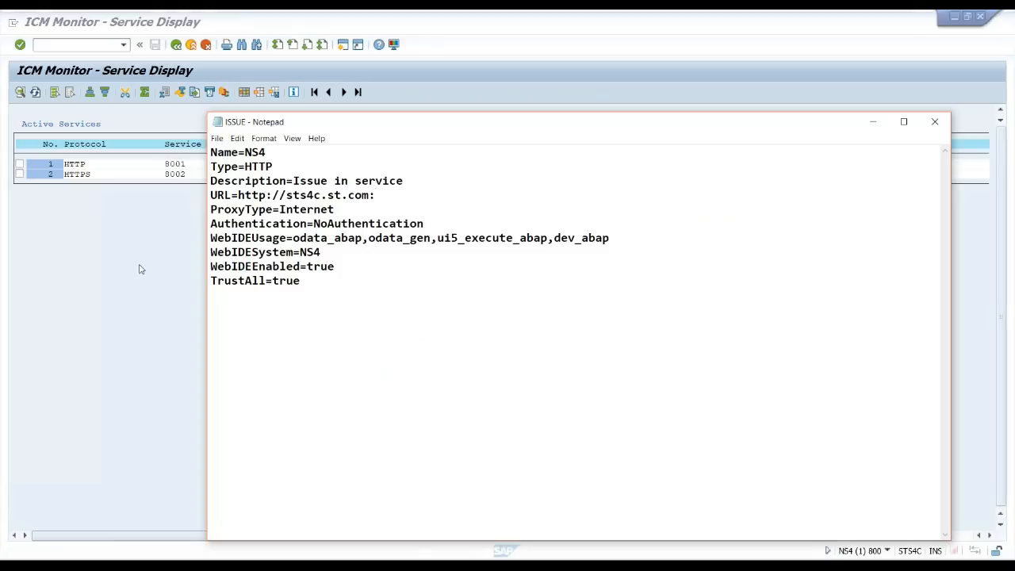
text(8001)
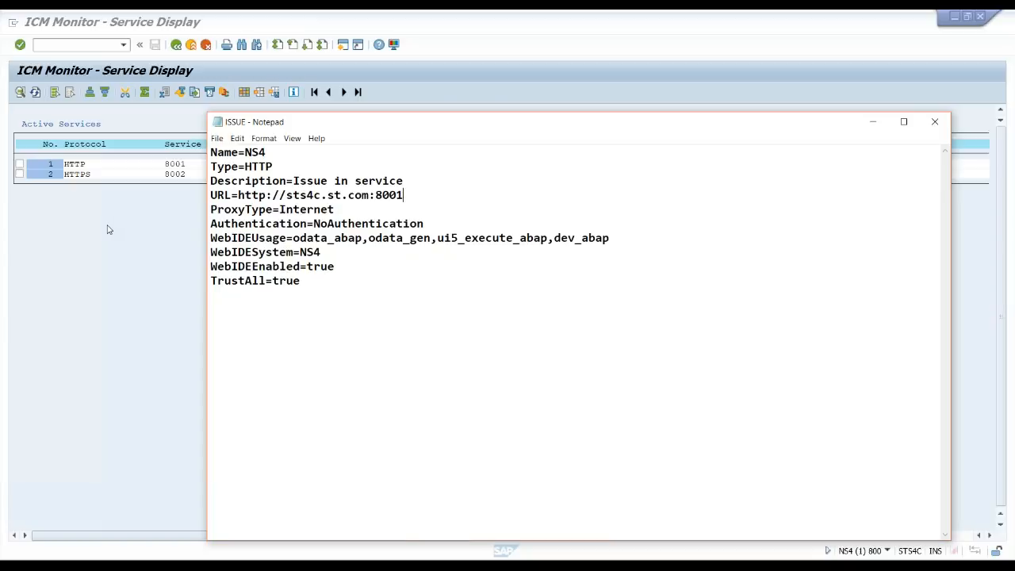
- Review the ISSUE file's URL, WebIDESystem, Name and Description entries, and close the file
drag(319, 295, 211, 153)
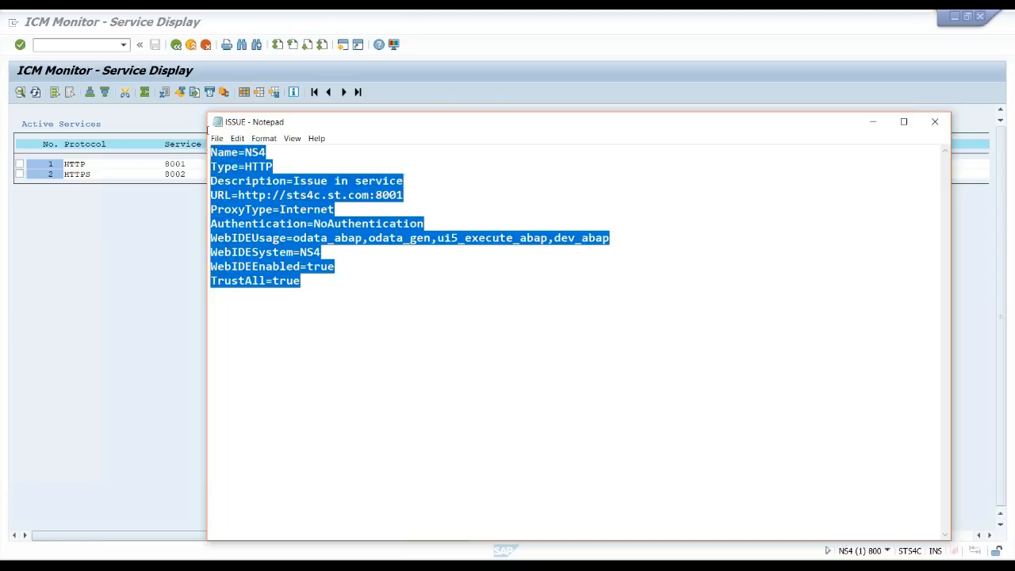
click(279, 209)
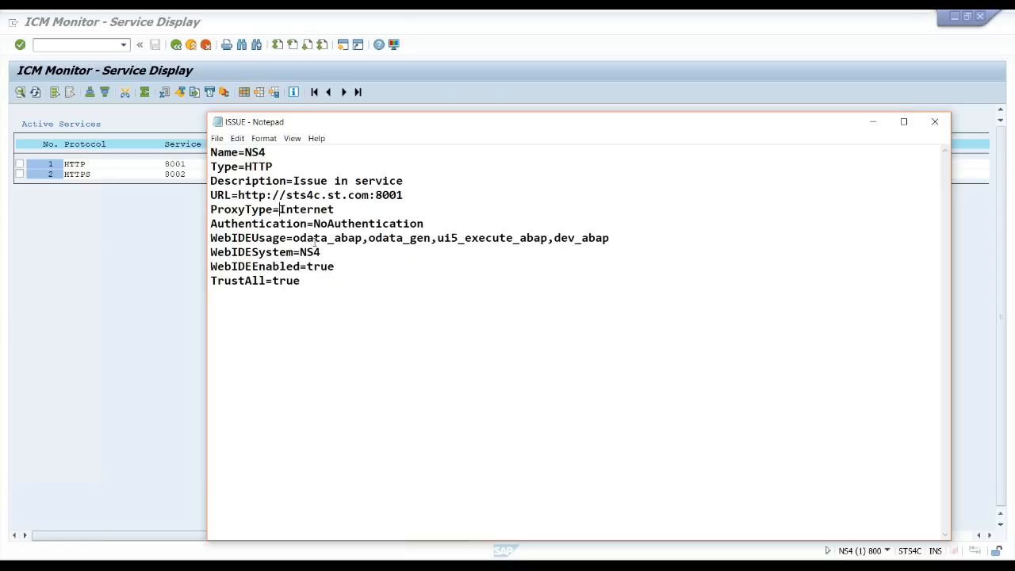
drag(317, 287, 211, 151)
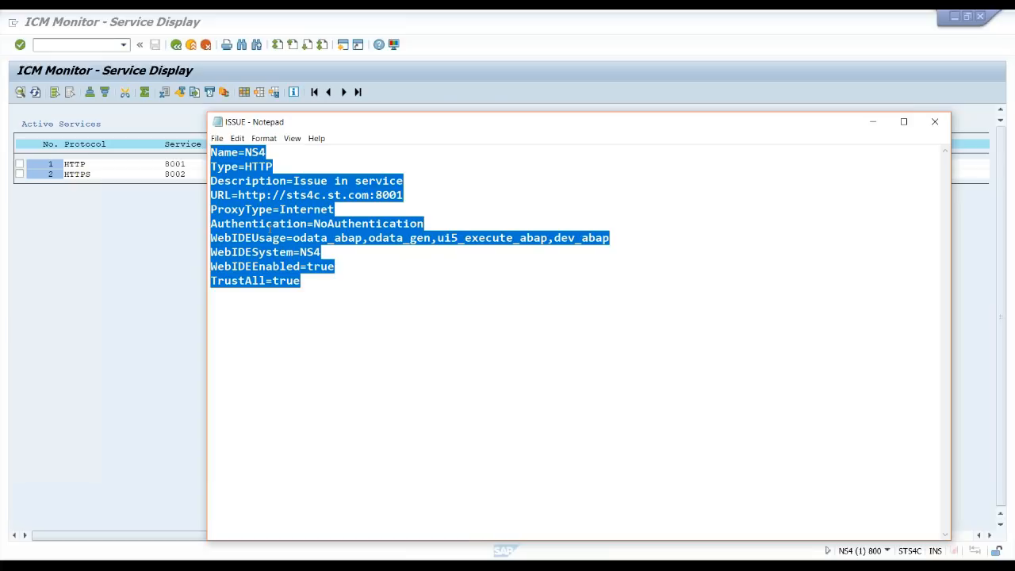
click(353, 310)
drag(238, 195, 406, 193)
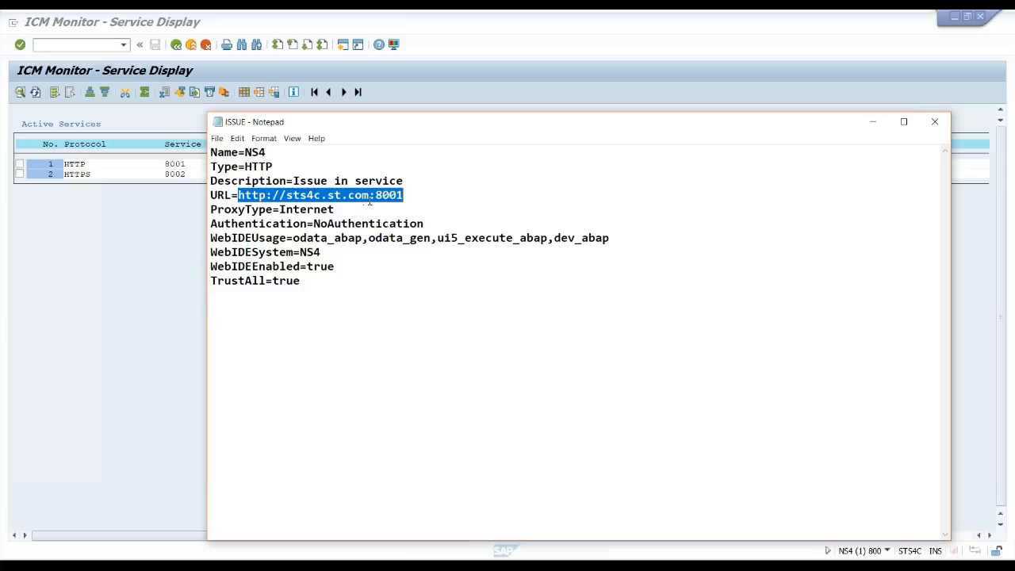
drag(300, 252, 321, 252)
drag(245, 152, 266, 152)
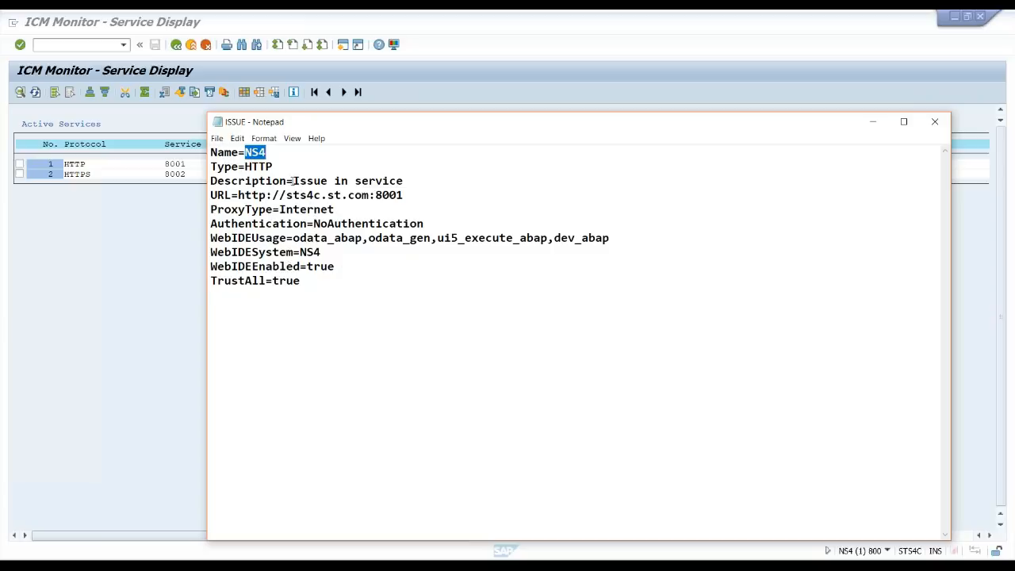
drag(294, 181, 403, 181)
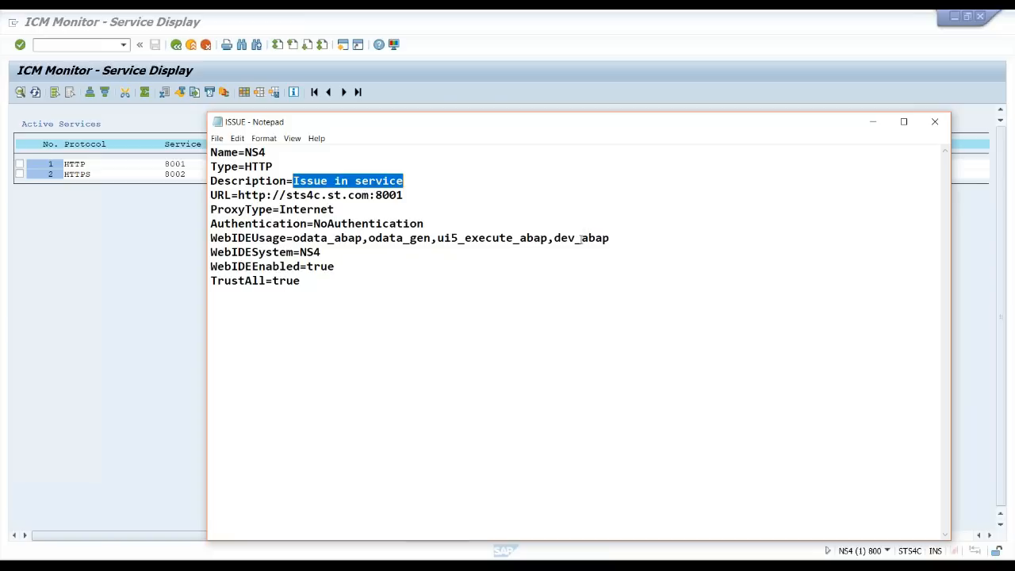
click(934, 121)
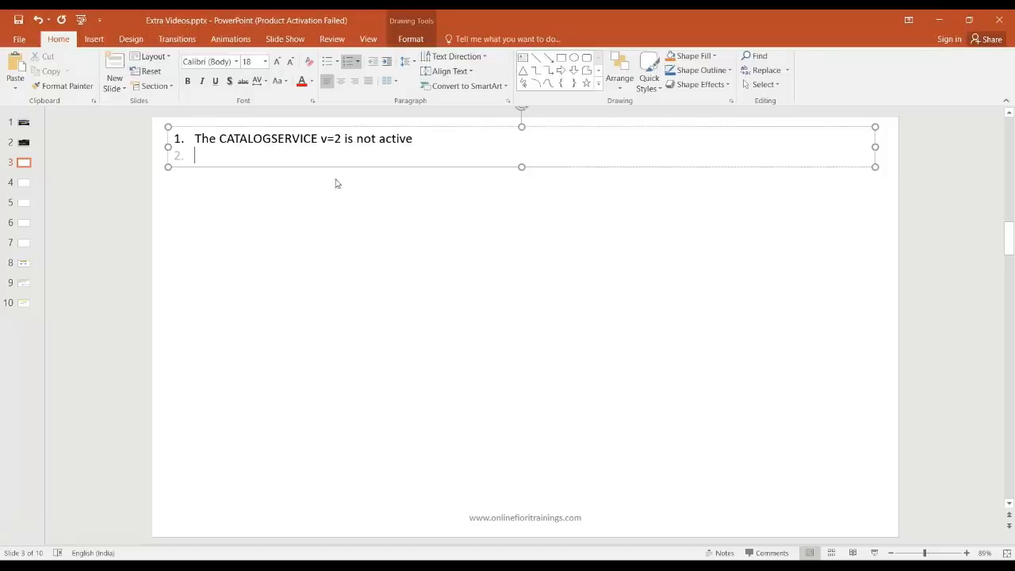
- Add the second point to the PowerPoint slide: "Missing port no, which we can check in SMICM transaction code"
text(Missing port no , which we can check in )
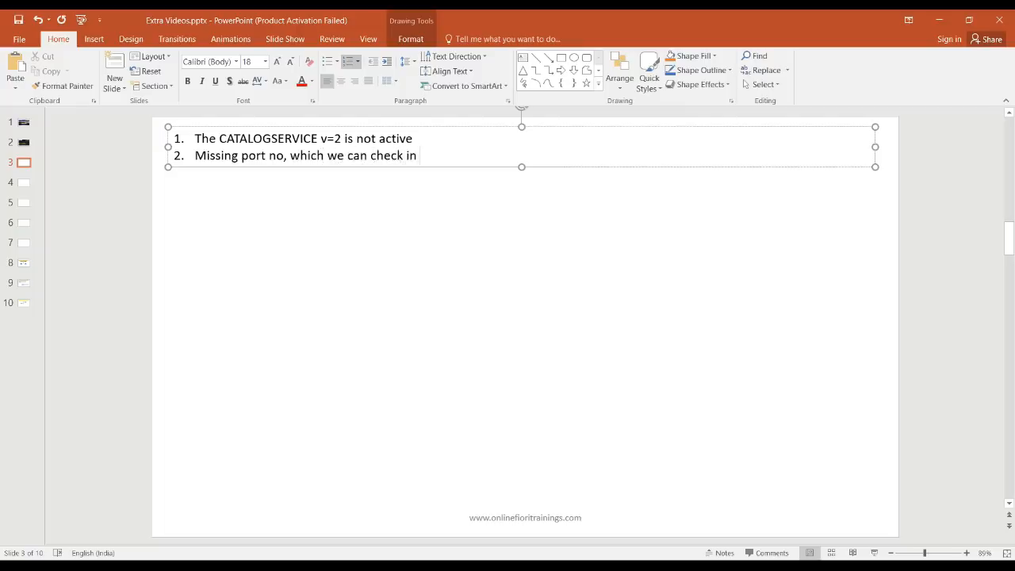
text(SMICM transaction code)
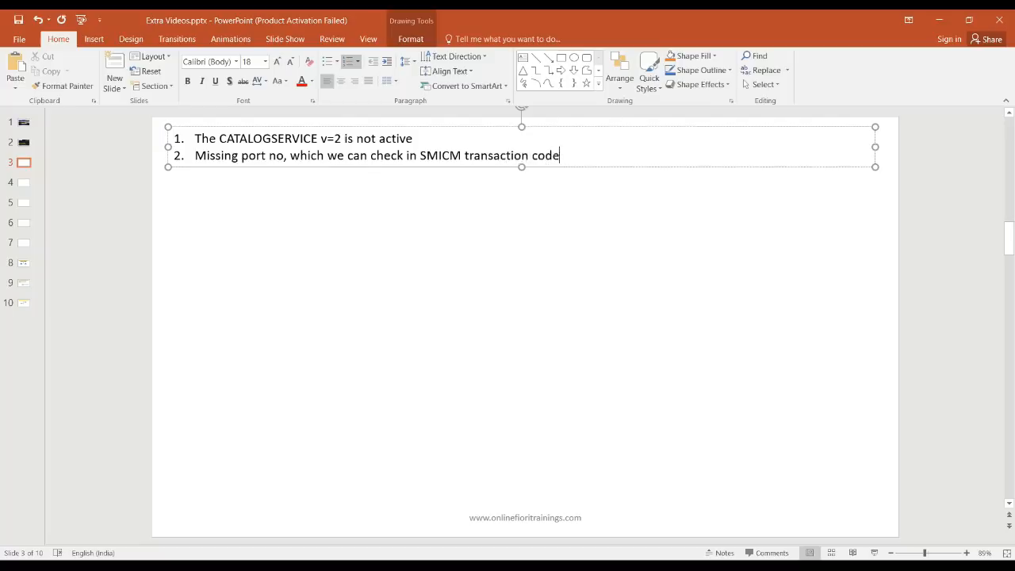
key(Return)
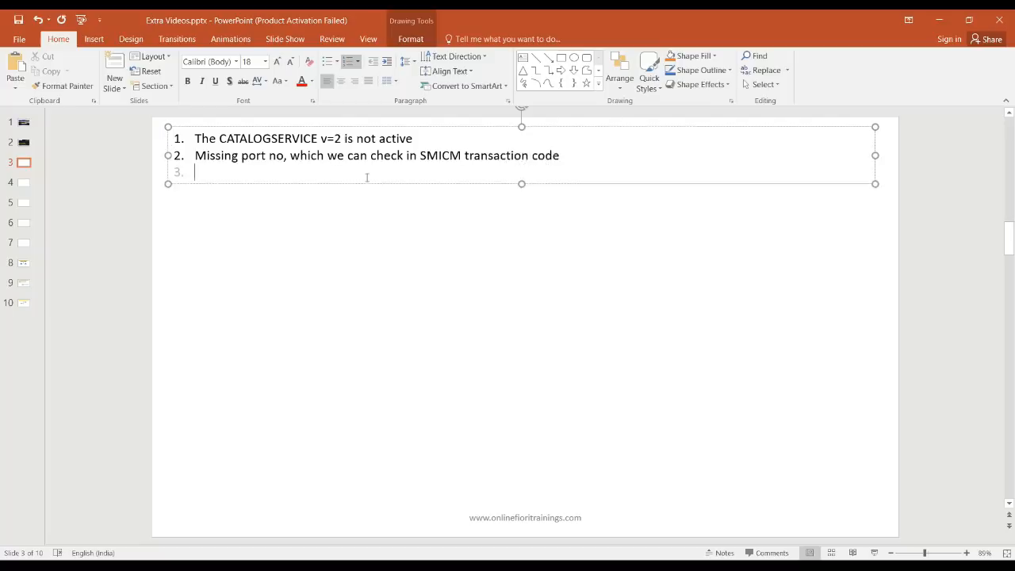
- Switch to the destinations folder in File Explorer and rename the NS4 file as NS4.txt
click(560, 566)
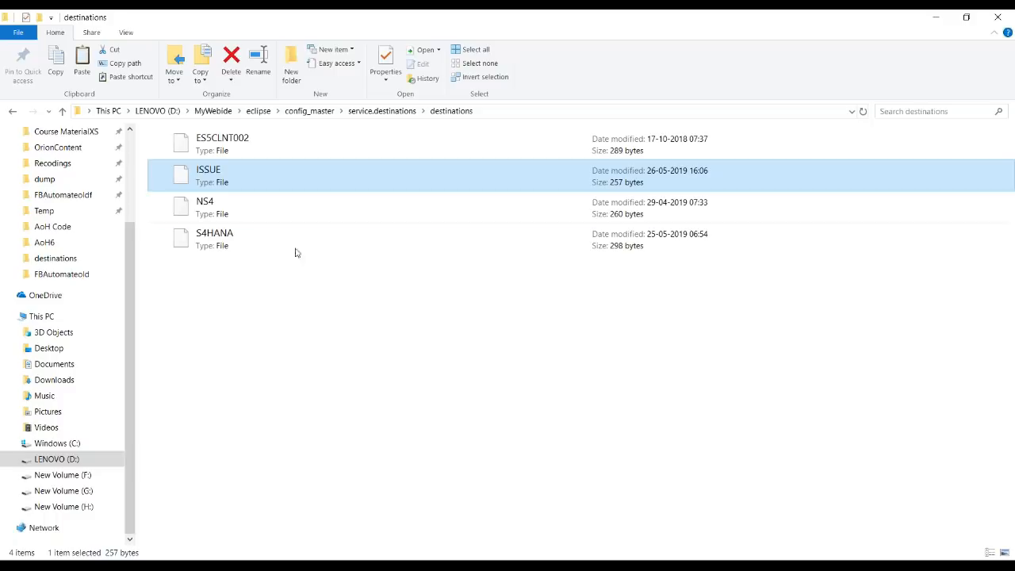
click(228, 204)
click(212, 204)
click(222, 201)
text(.txt)
key(Return)
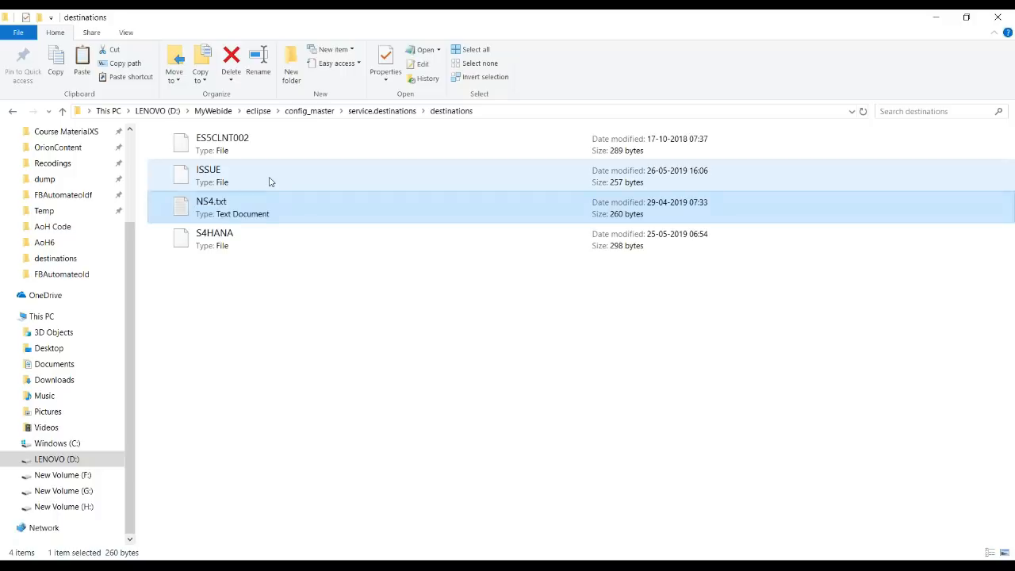
- Circle the ISSUE and NS4.txt file icons with the on-screen pen and clear the markings
click(996, 17)
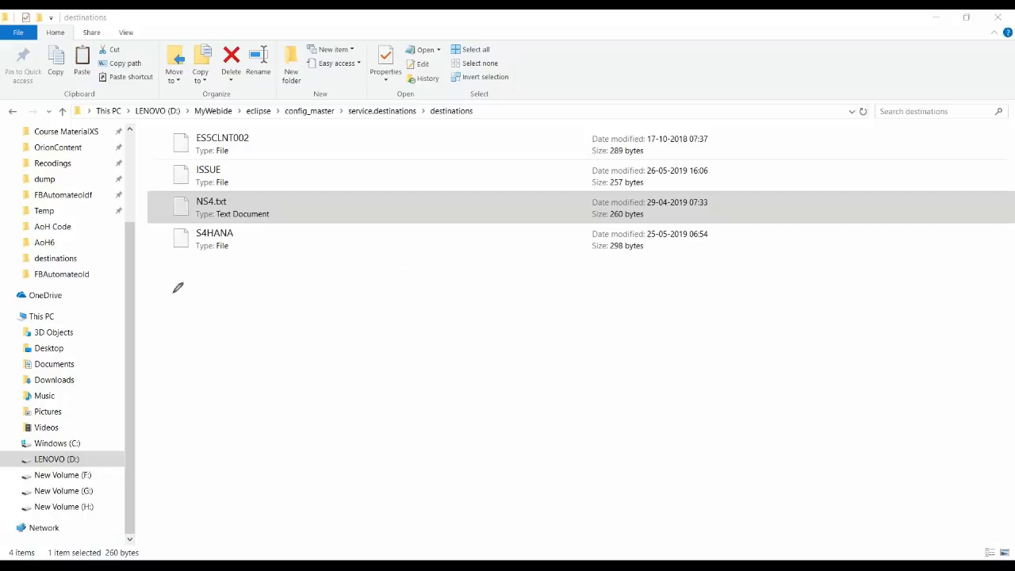
mouse_move(191, 196)
mouse_down()
mouse_move(155, 210)
mouse_move(200, 210)
mouse_move(197, 184)
mouse_move(187, 187)
mouse_move(195, 157)
mouse_up()
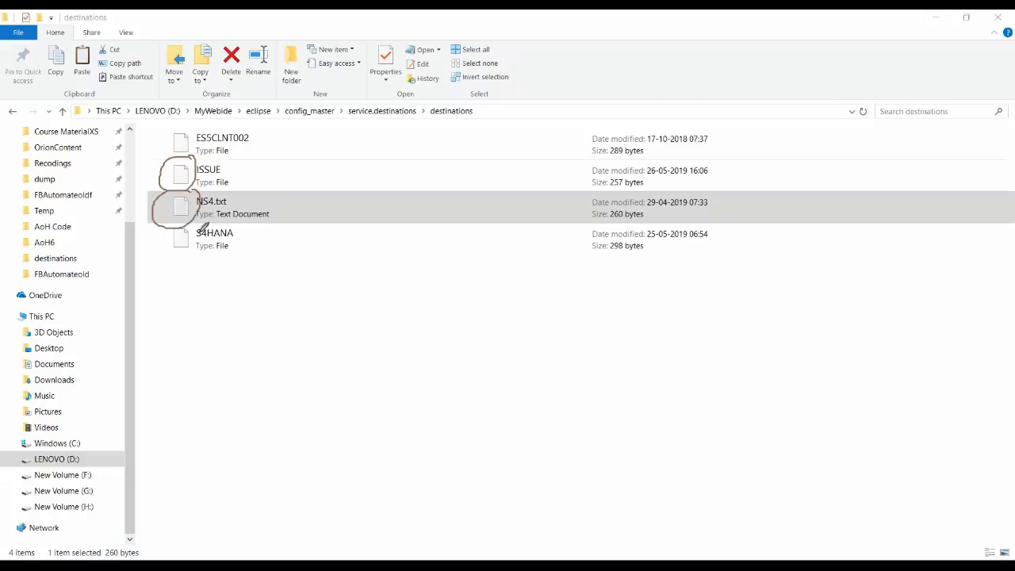
mouse_move(236, 192)
mouse_down()
mouse_move(212, 190)
mouse_move(229, 203)
mouse_move(227, 193)
mouse_up()
click(951, 54)
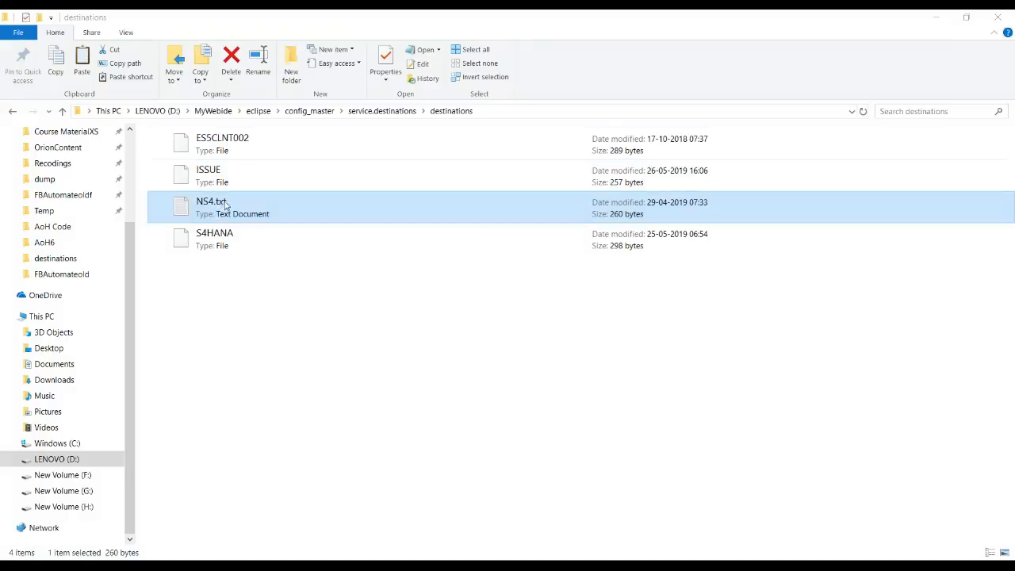
- Hide the file name extensions in the destinations folder
click(130, 33)
click(127, 33)
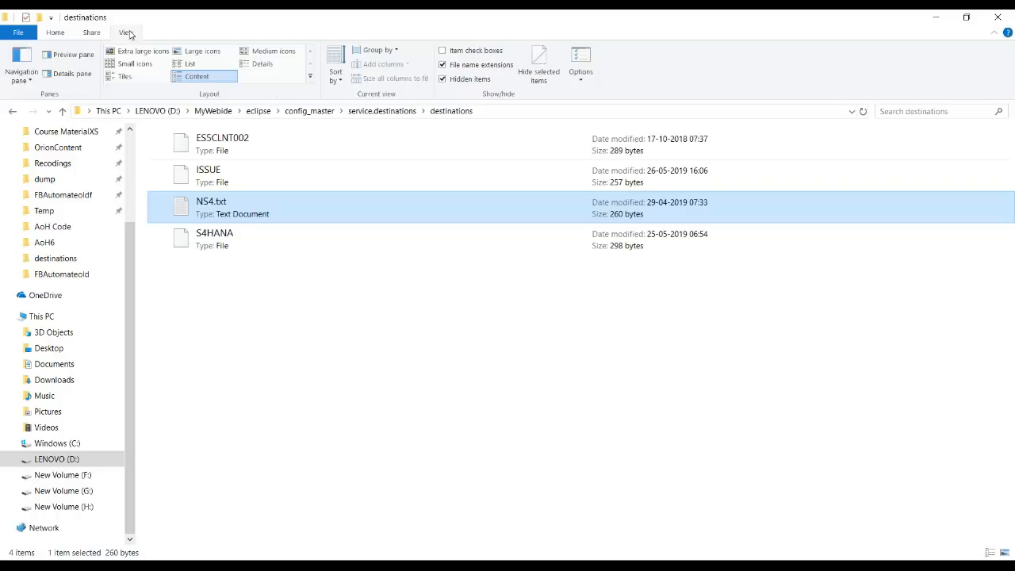
click(453, 69)
click(375, 287)
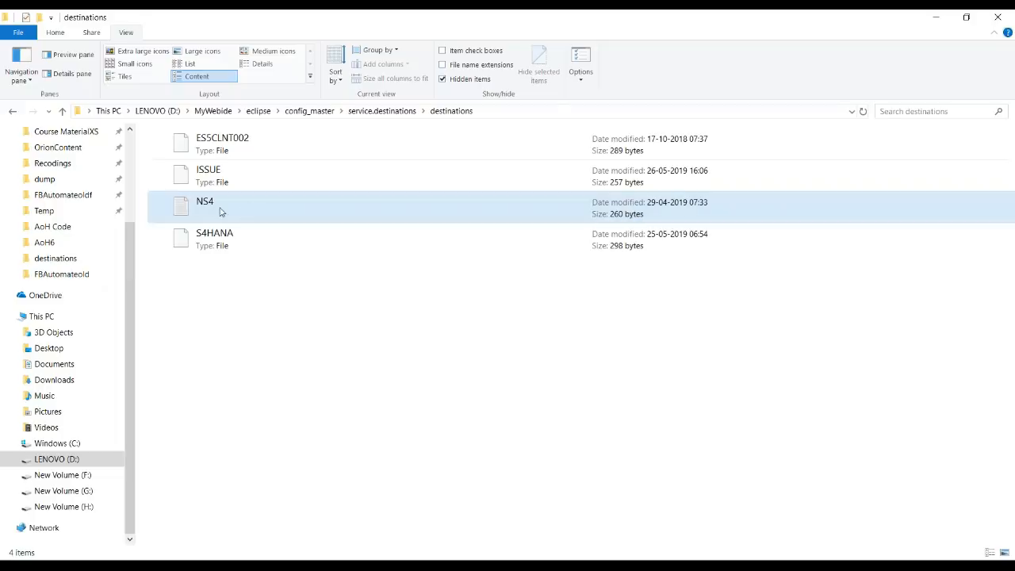
- Open the NS4 file in Notepad, check its Description value, and close it
double_click(221, 210)
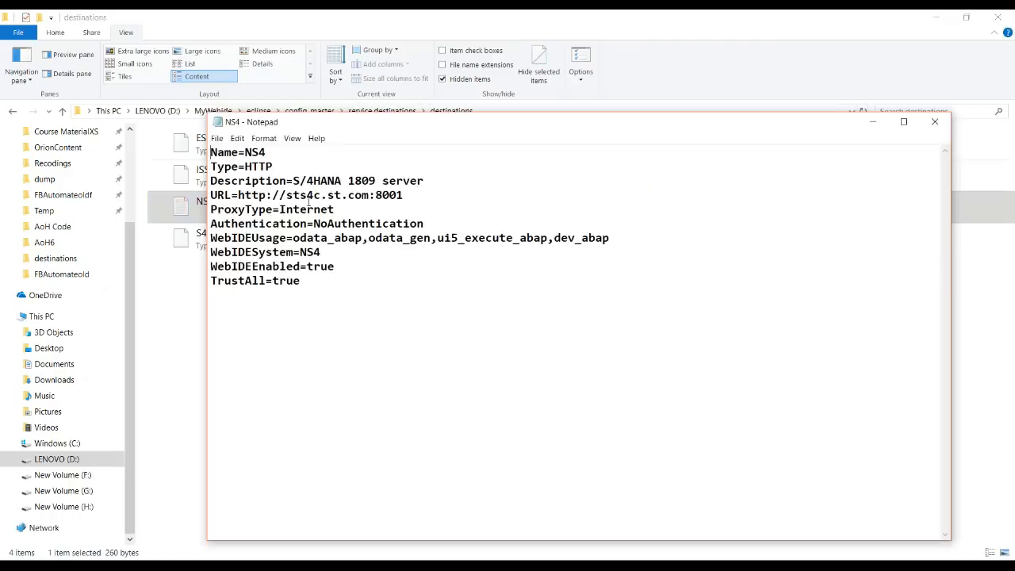
drag(293, 183, 424, 182)
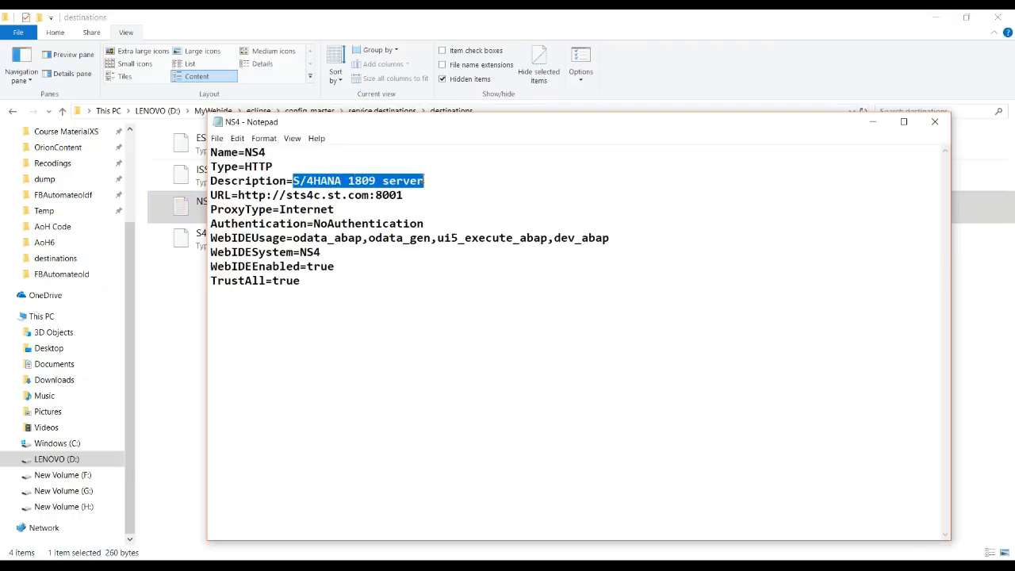
click(933, 122)
click(574, 390)
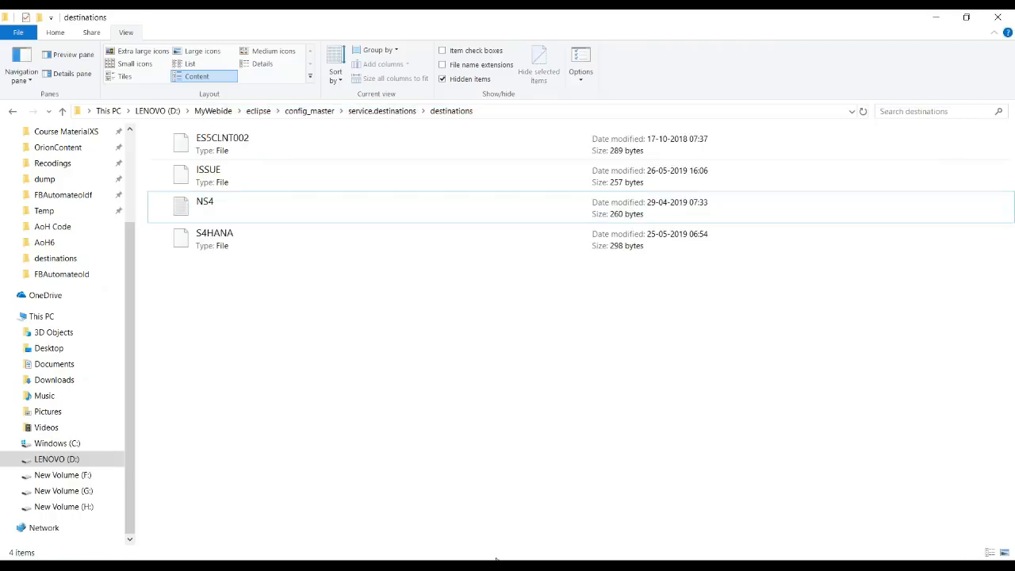
- Switch to SAP Web IDE and select S/4HANA 1809 server as the service catalog's system
mouse_move(508, 561)
click(477, 520)
click(562, 265)
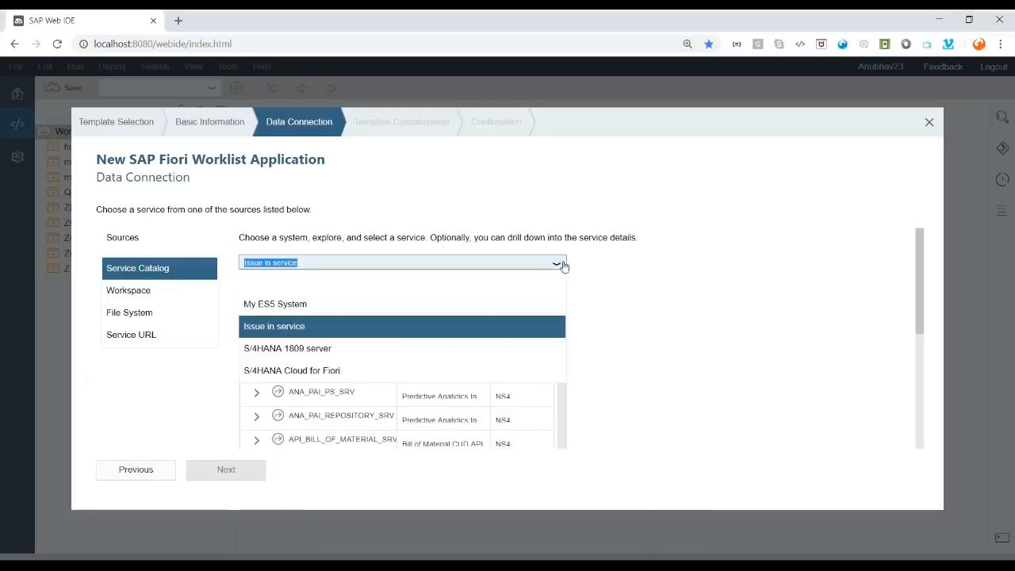
click(379, 351)
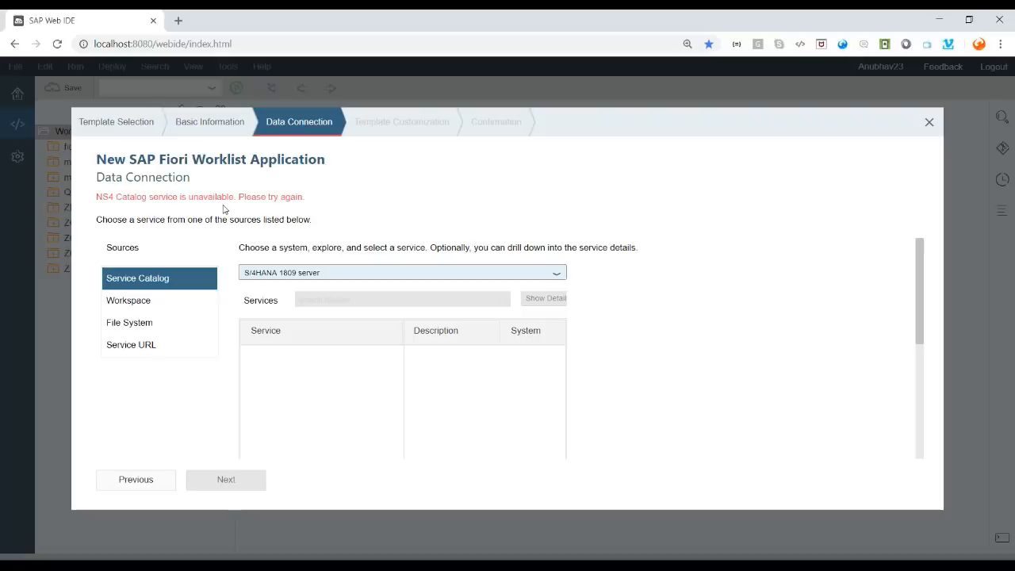
- Add the third point to the PowerPoint slide: "The file extension must be empty, you can check the settings and icon to identify the ext."
click(416, 562)
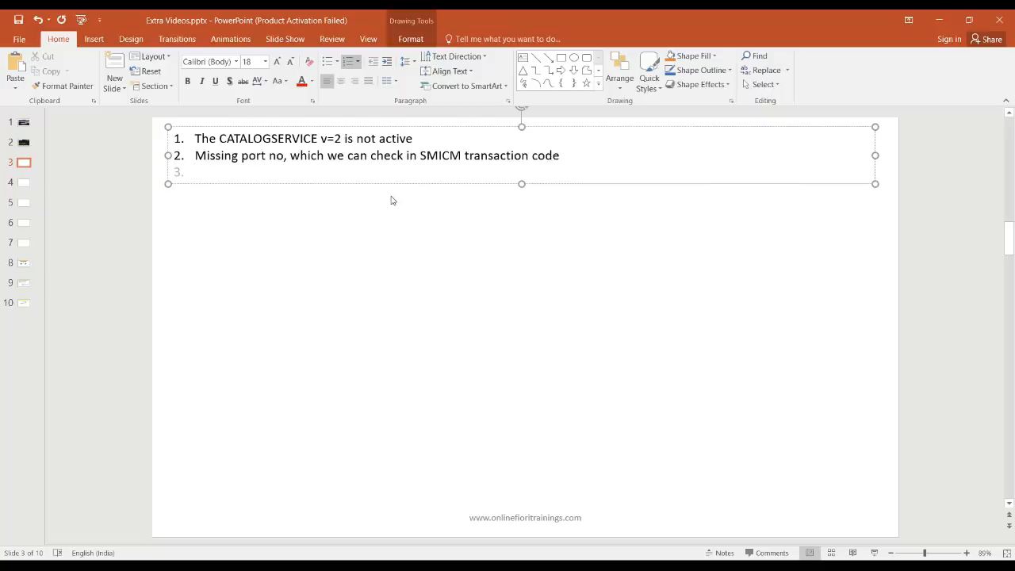
text(The file extensi)
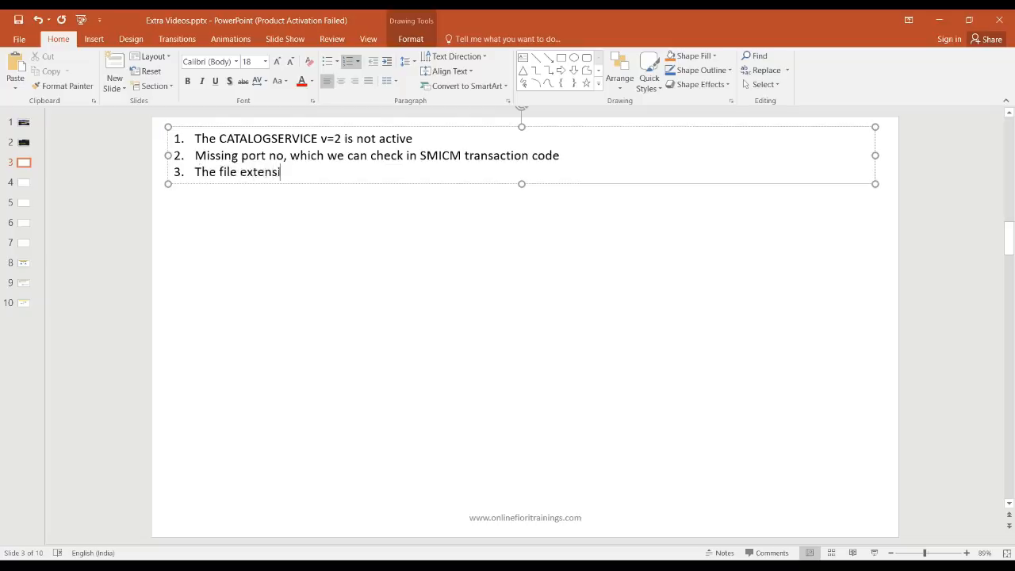
text(on must be empty, you)
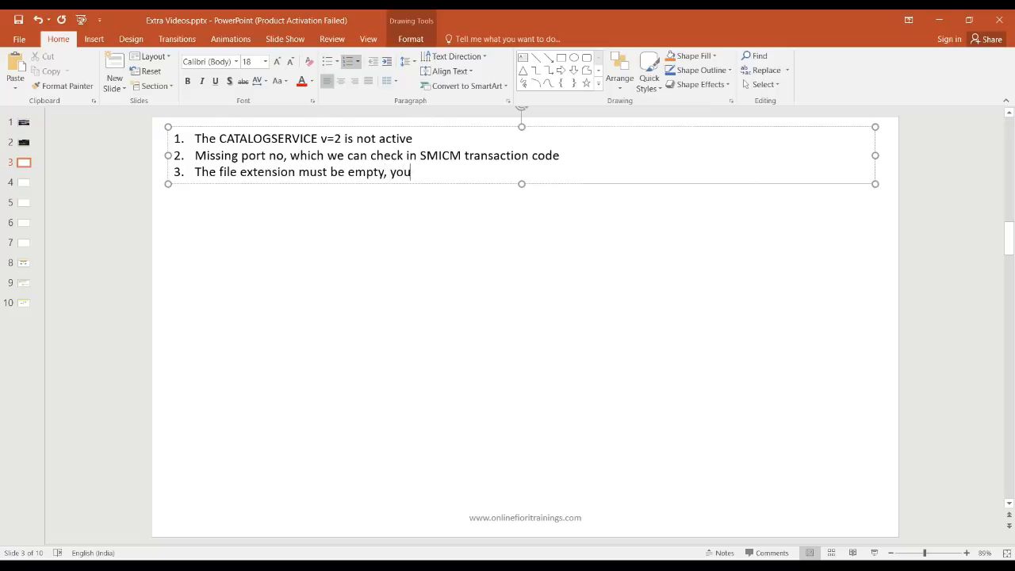
text( can check the settings and uc)
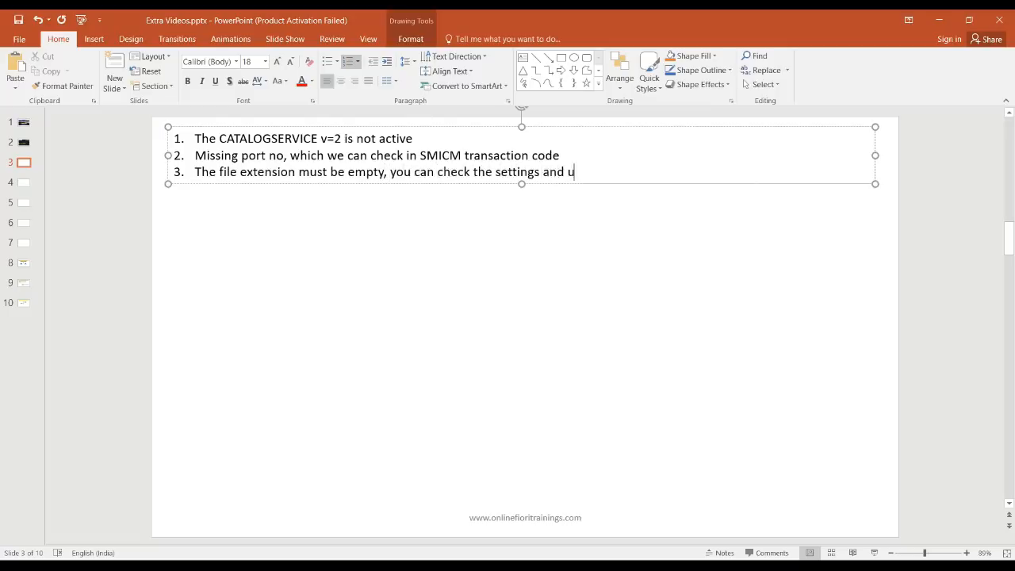
text(icon to identify the ext.)
key(Return)
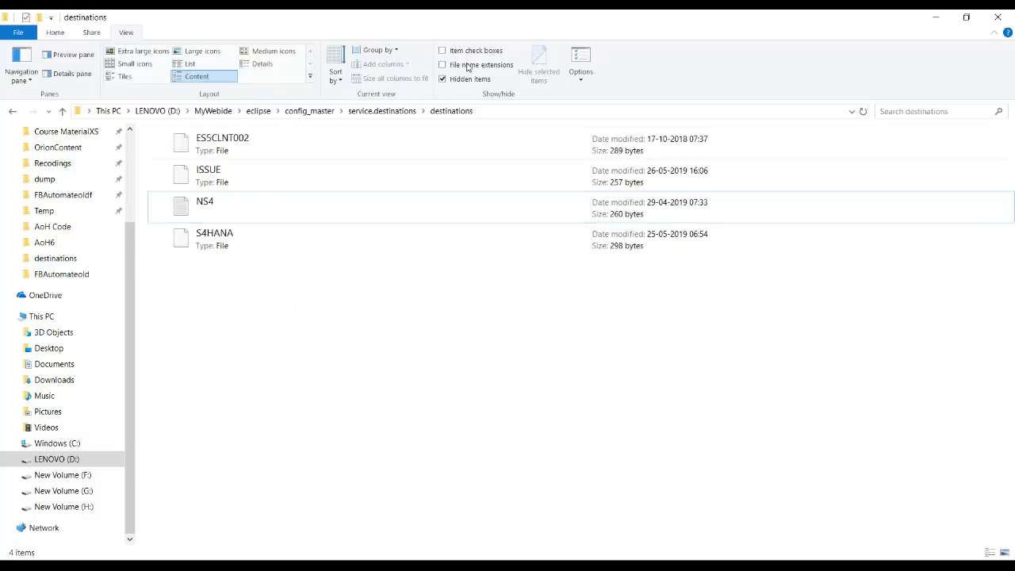
- Show file name extensions in the destinations folder and rename NS4.txt as NS4
click(468, 68)
click(225, 208)
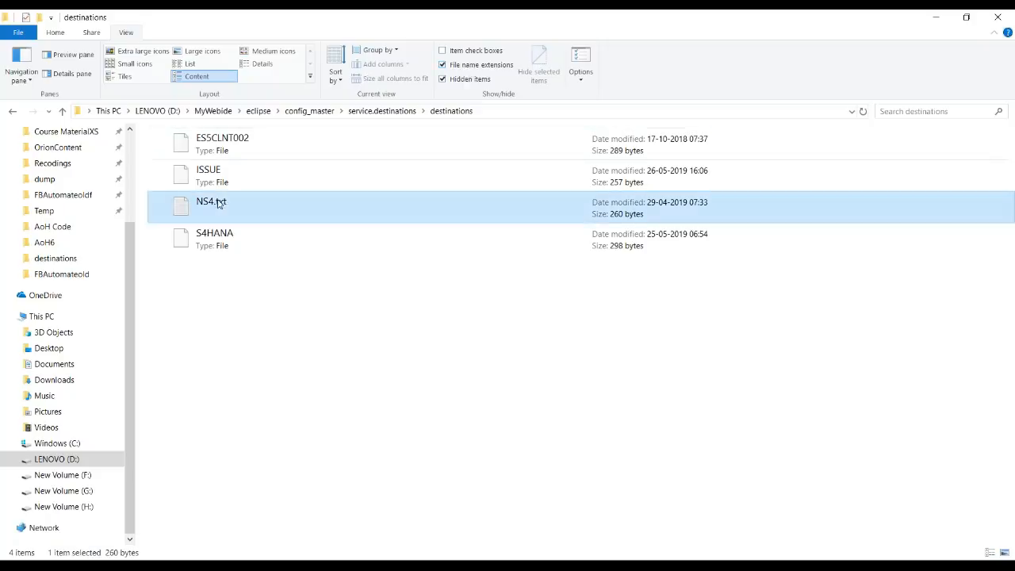
key(F2)
drag(214, 201, 258, 199)
key(BackSpace)
key(Return)
key(Return)
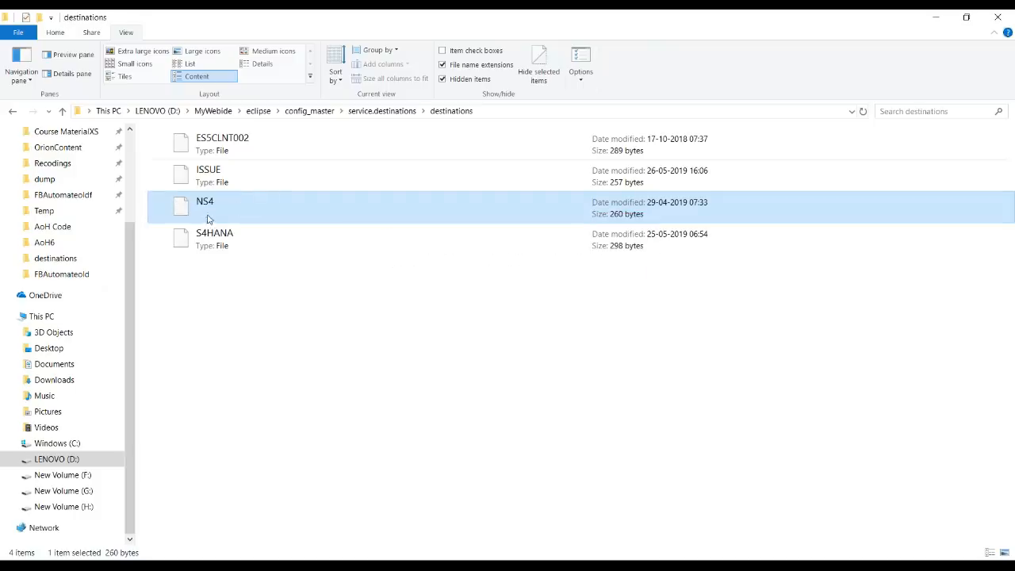
- Switch to SAP Web IDE, reload the service catalog for S/4HANA 1809 server, and browse its services
key(alt+Tab)
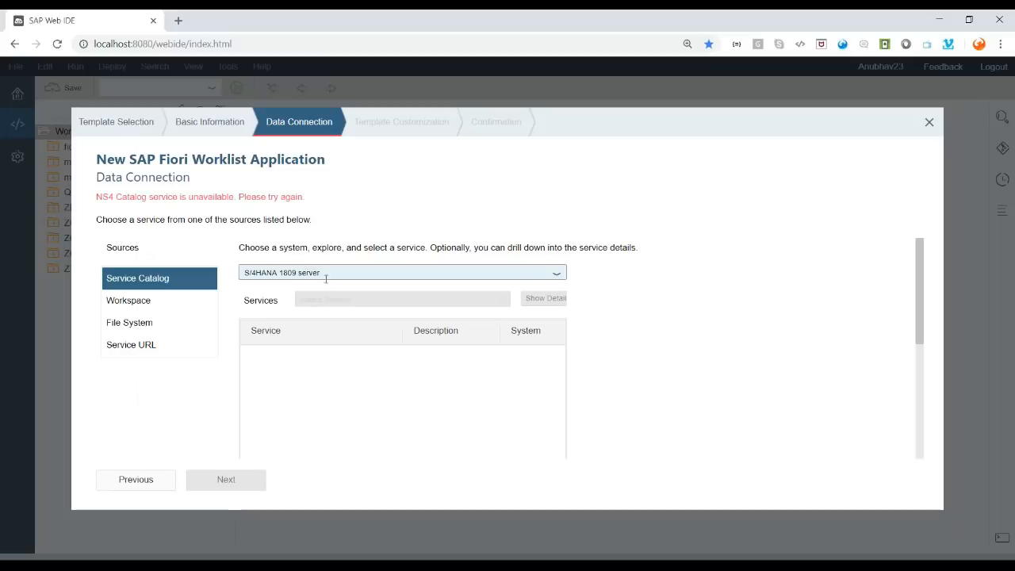
click(563, 279)
click(502, 288)
click(558, 268)
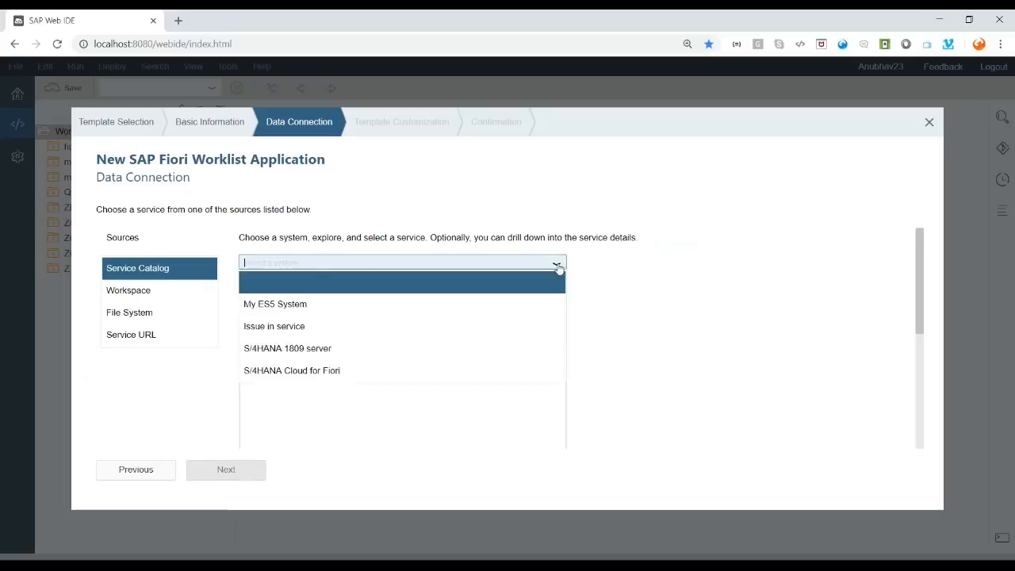
click(493, 348)
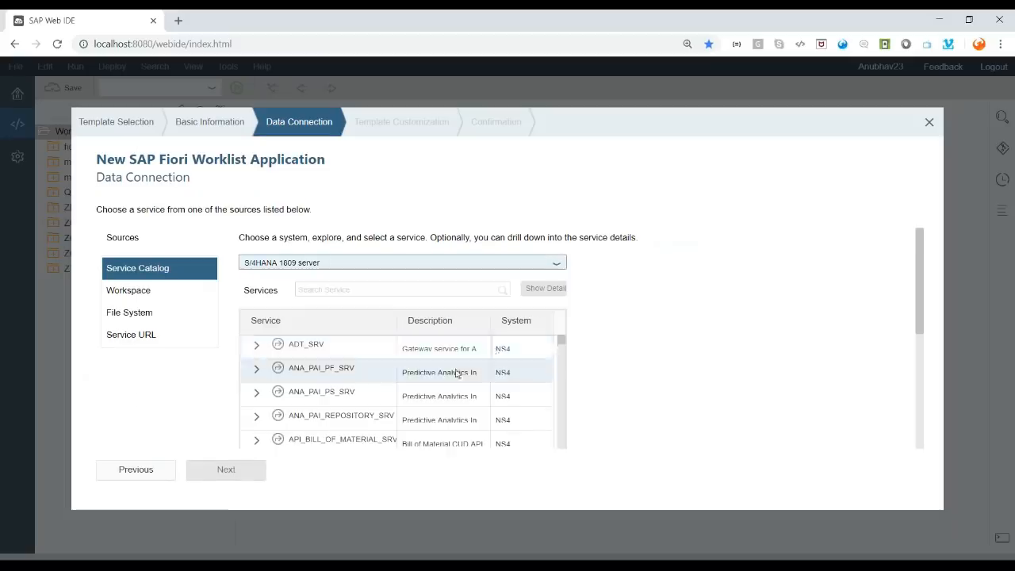
scroll(333, 396, down, 6)
scroll(375, 390, down, 5)
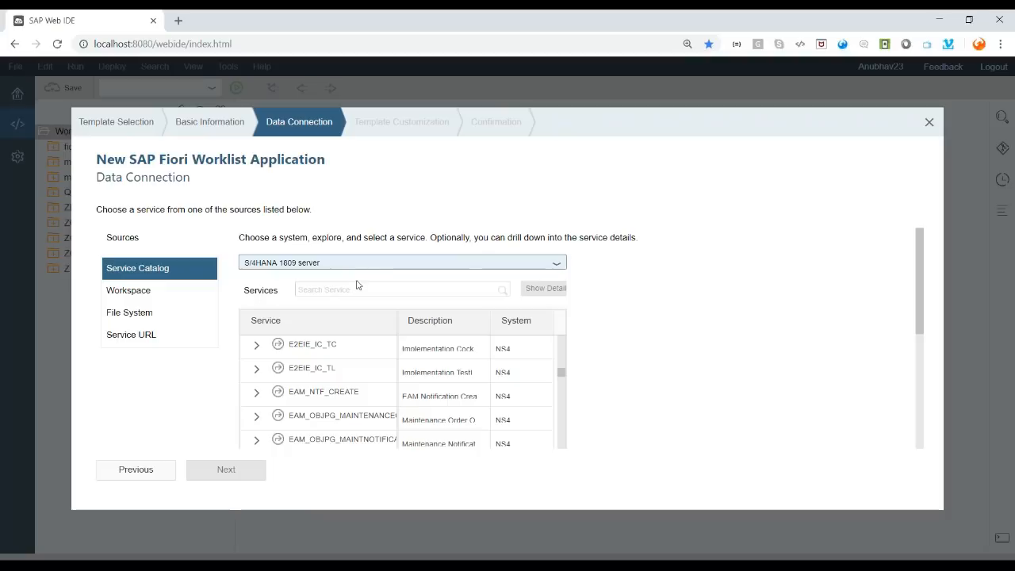
- Test S/4HANA Cloud for Fiori as the service catalog's system and clear the selection
click(556, 265)
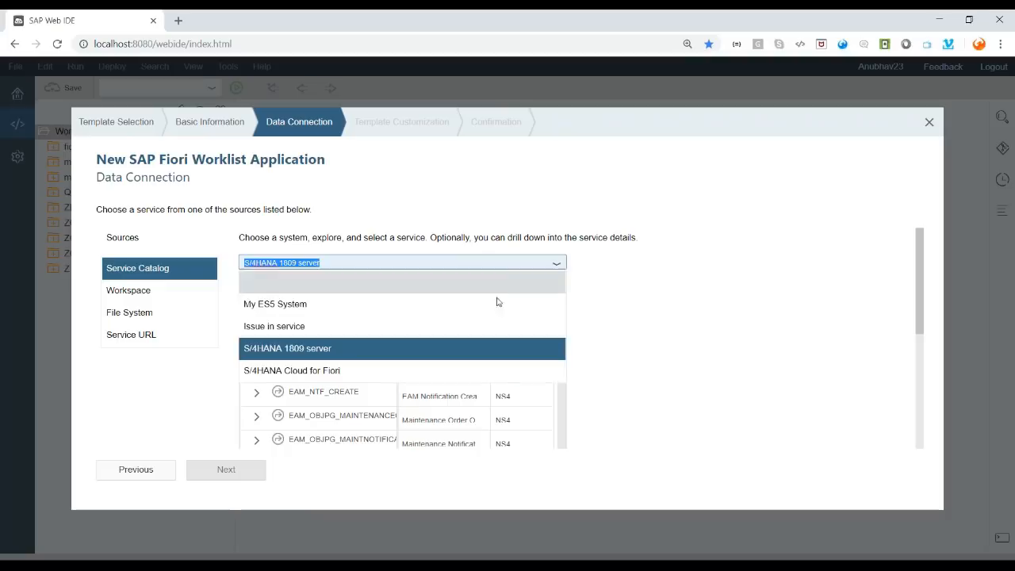
click(314, 371)
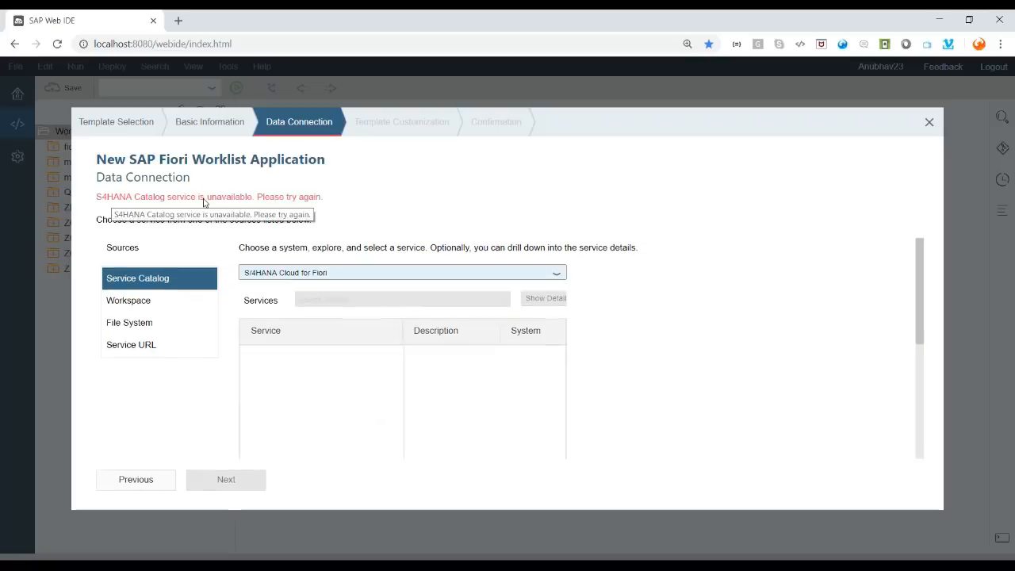
click(555, 275)
click(535, 291)
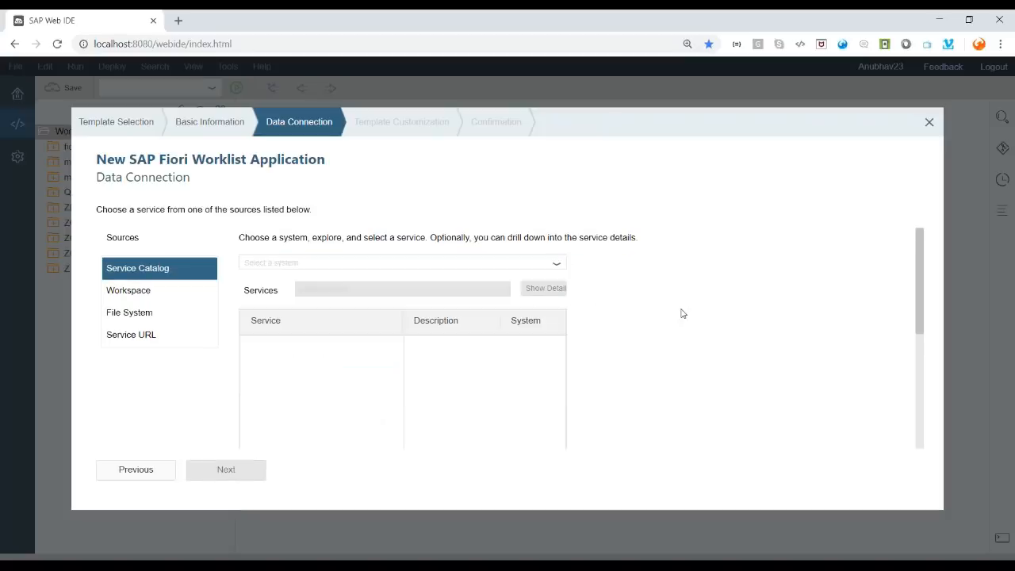
- Monitor network requests while reselecting S/4HANA Cloud for Fiori, and open the ServiceCollection request in a new tab
key(F12)
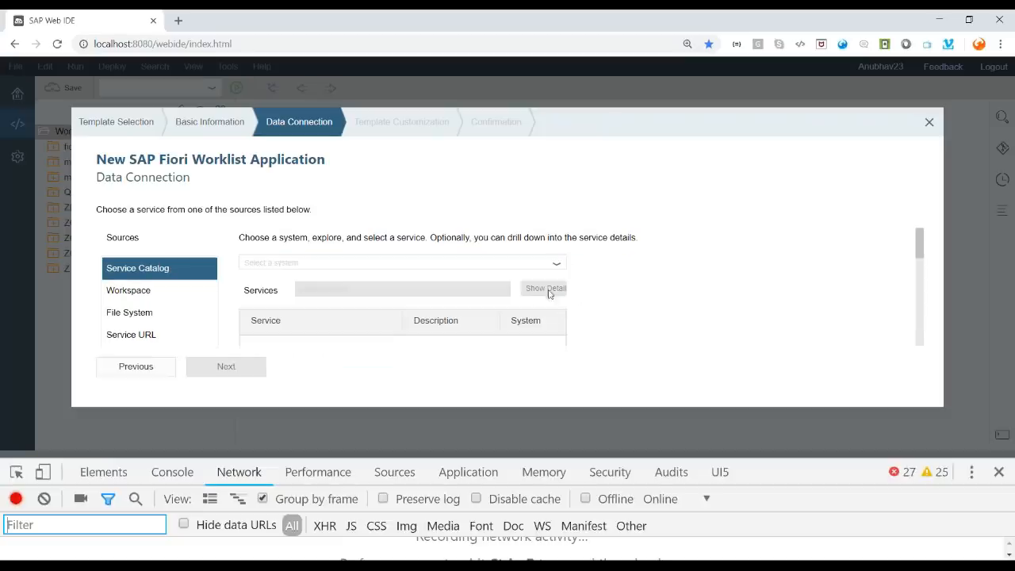
click(558, 267)
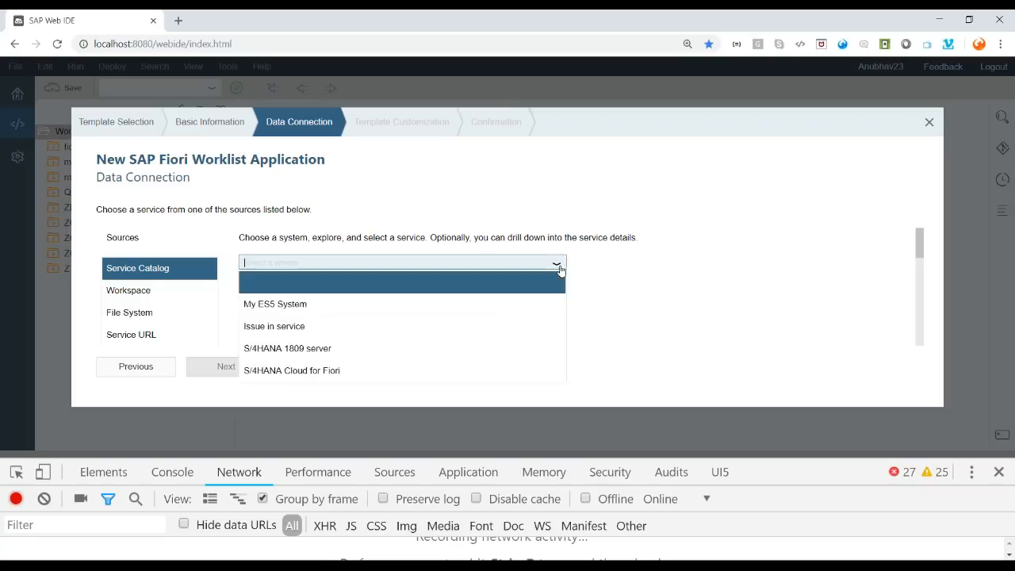
click(346, 374)
drag(797, 478, 798, 296)
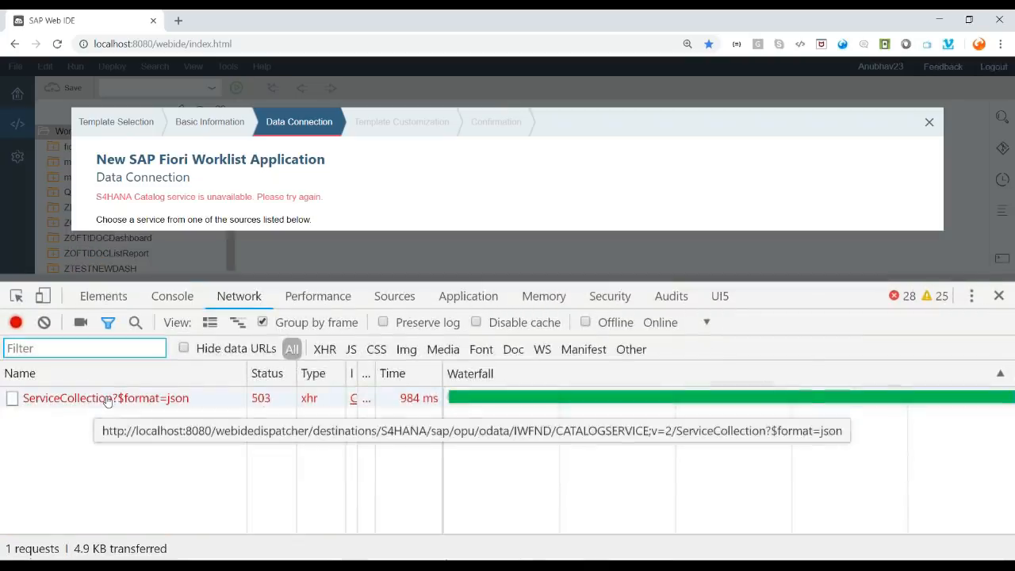
double_click(108, 399)
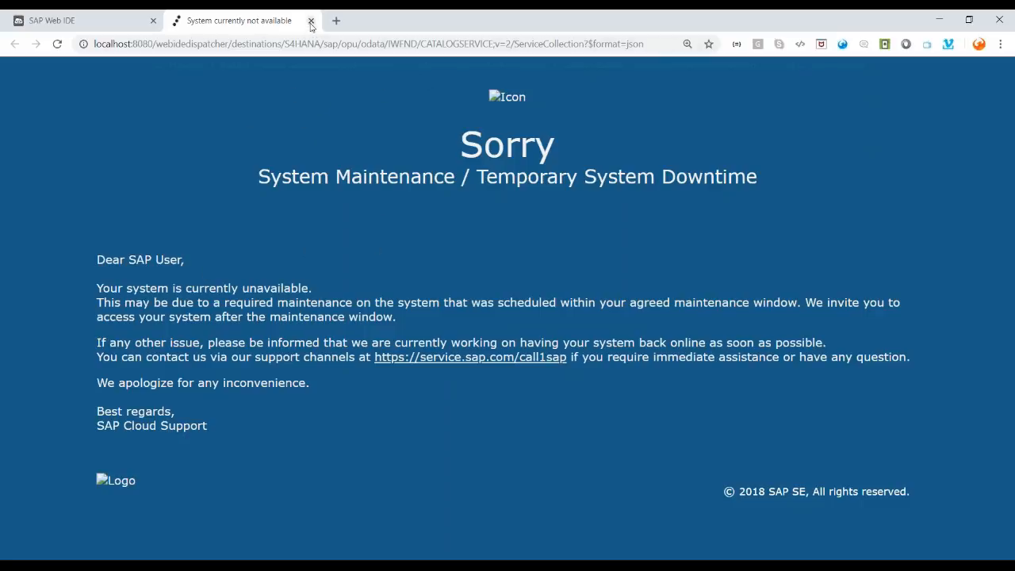
- Examine the CATALOGSERVICE;v=2 part of the request URL, and close the response tab and the developer tools
drag(425, 44, 506, 44)
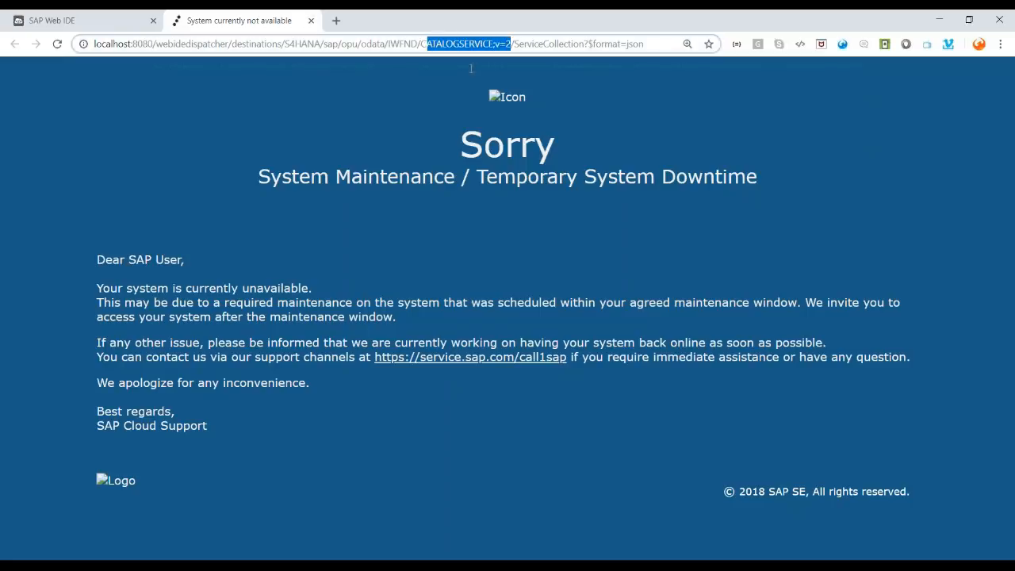
click(311, 21)
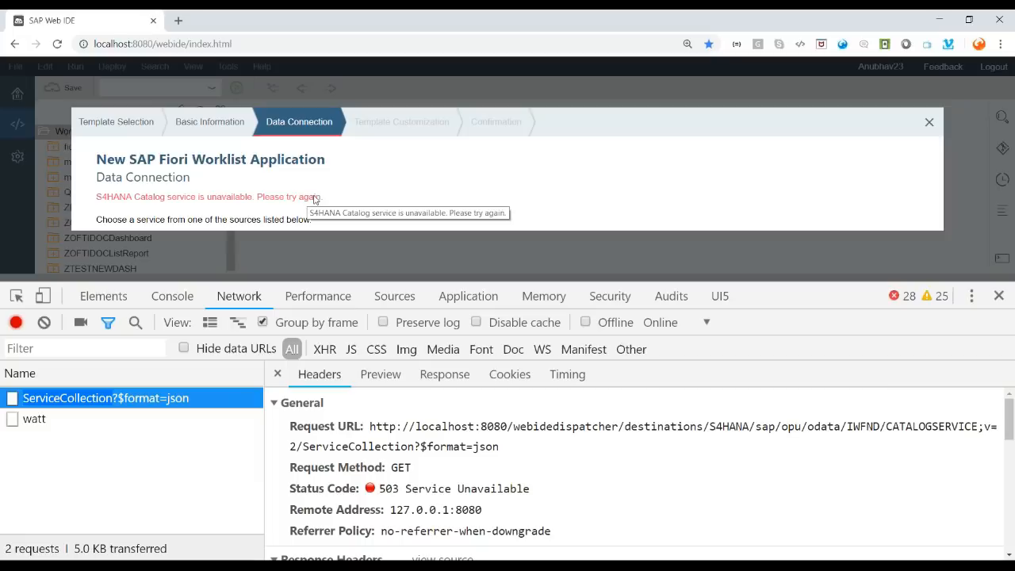
click(999, 296)
- Switch to PowerPoint and add the fourth point to the slide: "System itself is down"
click(302, 565)
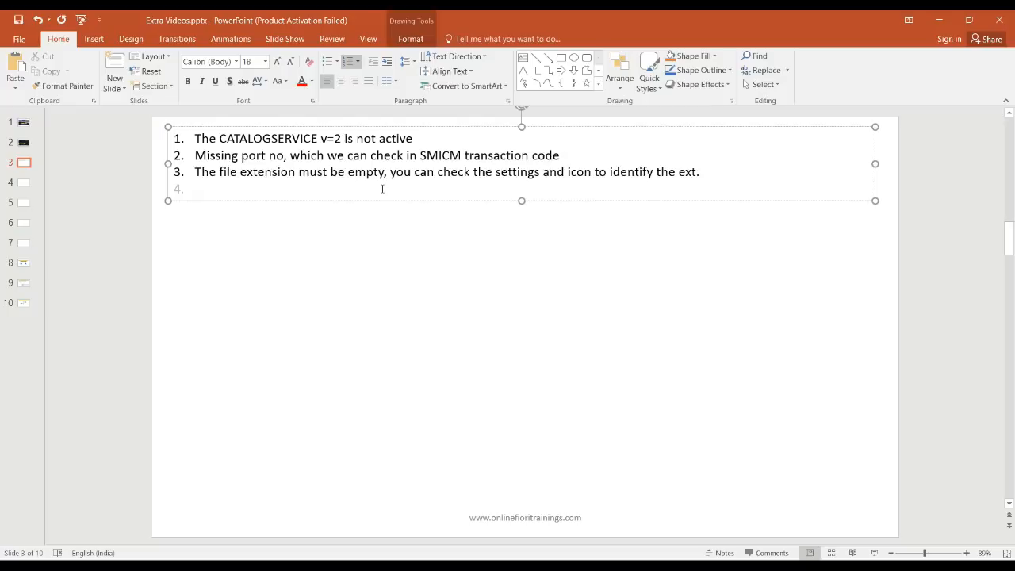
text(System itself is dow)
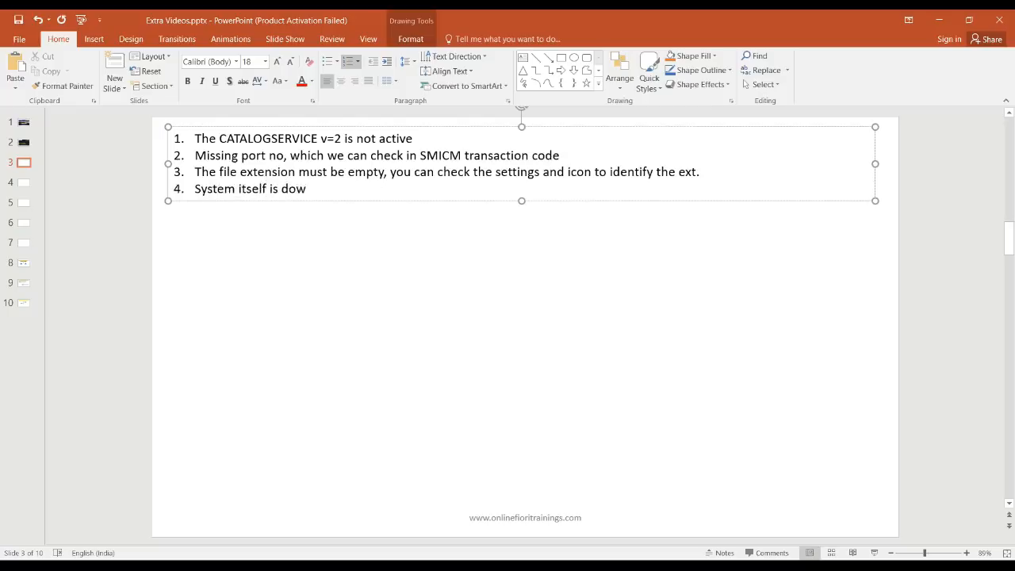
text(n)
key(Return)
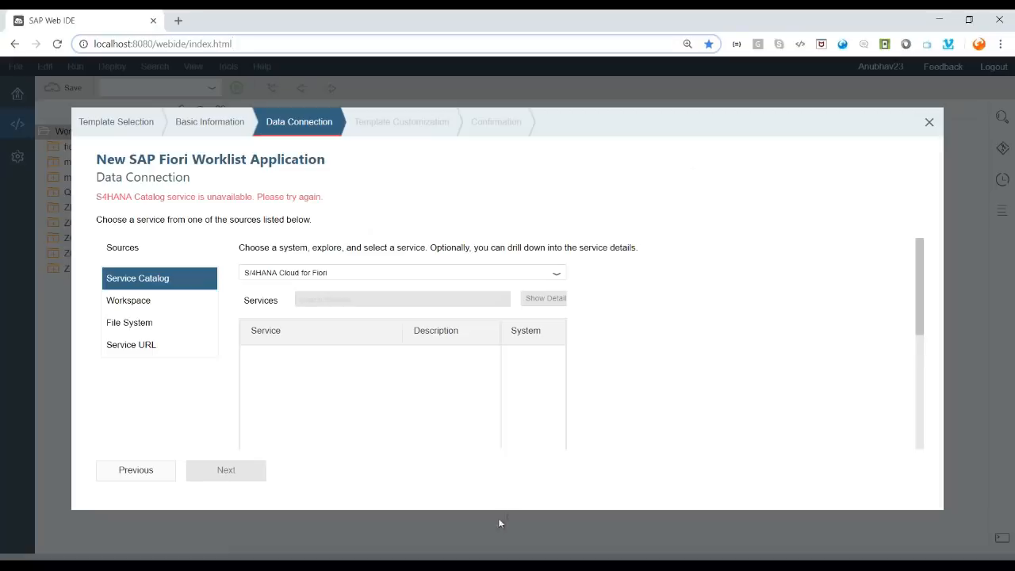
- Close the worklist wizard, switch to SAP Cloud Platform Cockpit, and examine the NS4 destination's authentication, user and password fields
click(928, 122)
click(651, 419)
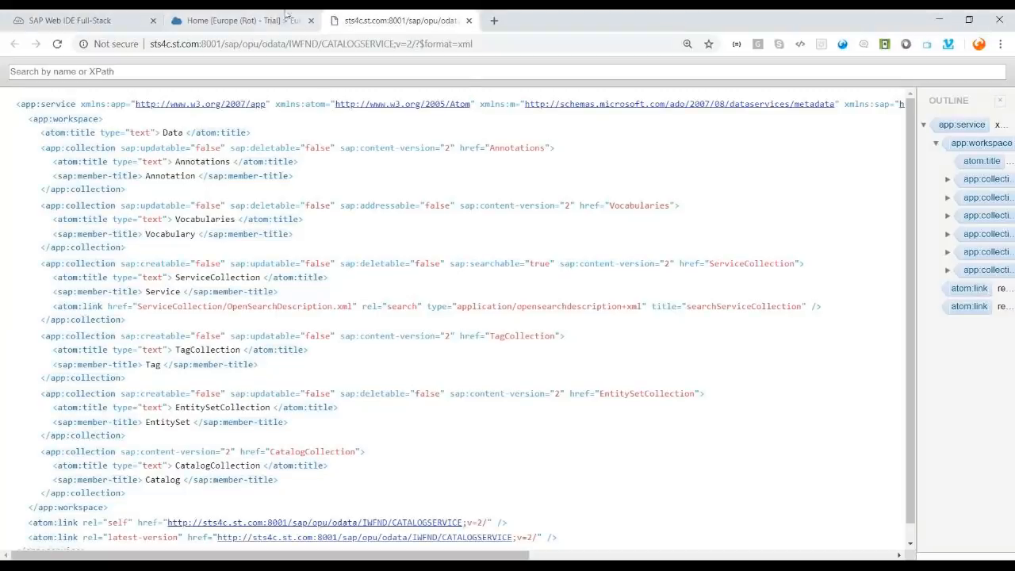
click(286, 16)
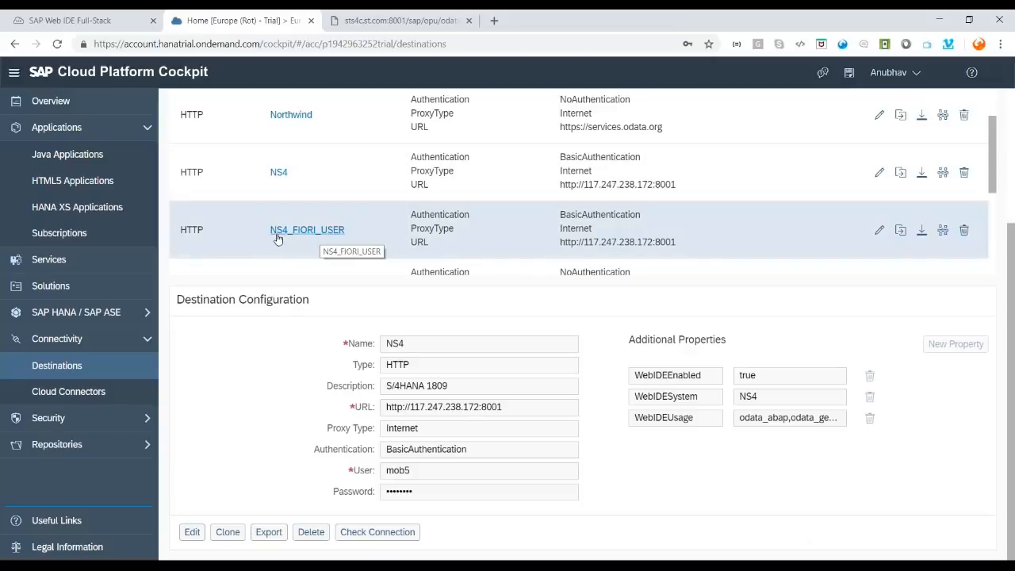
click(358, 233)
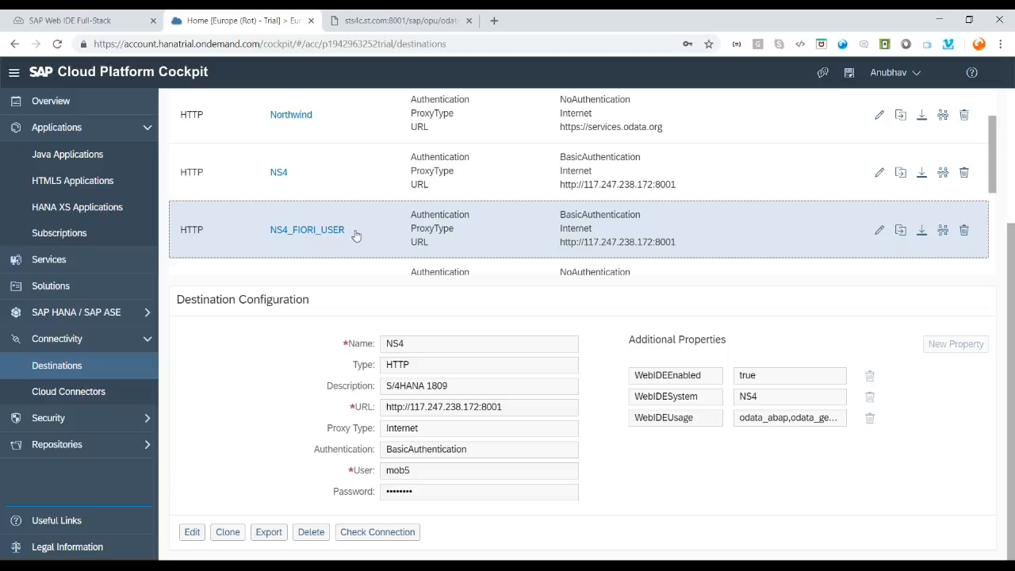
drag(417, 475, 385, 492)
double_click(421, 448)
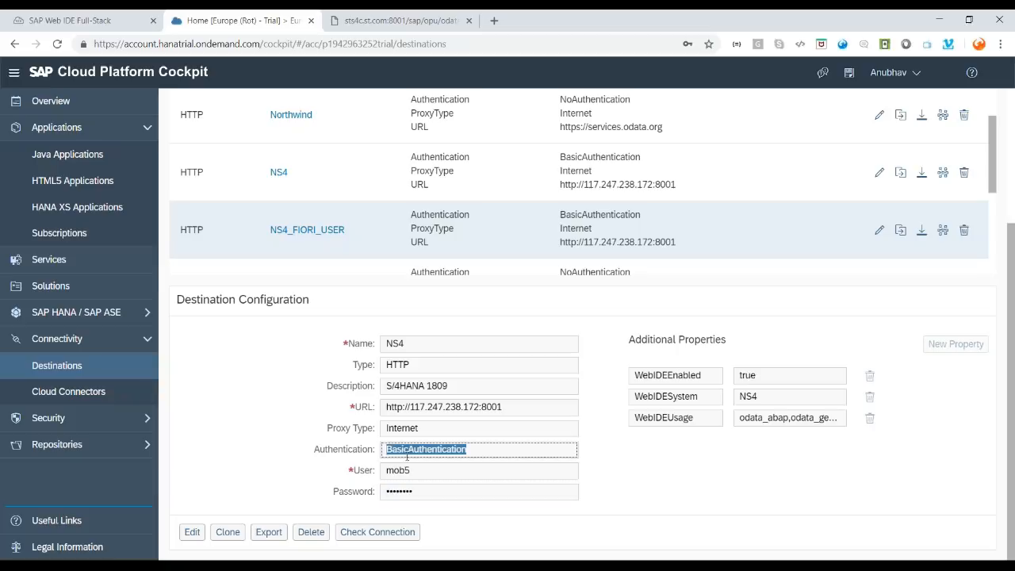
drag(400, 493, 388, 492)
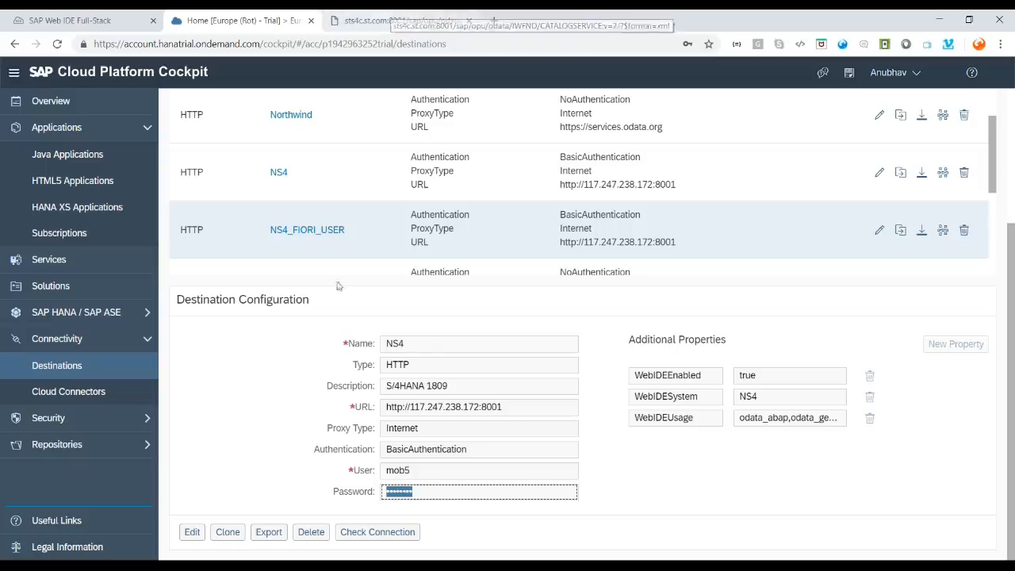
- Display the NS4_FIORI_USER destination's configuration and return to NS4 to check its description
click(337, 237)
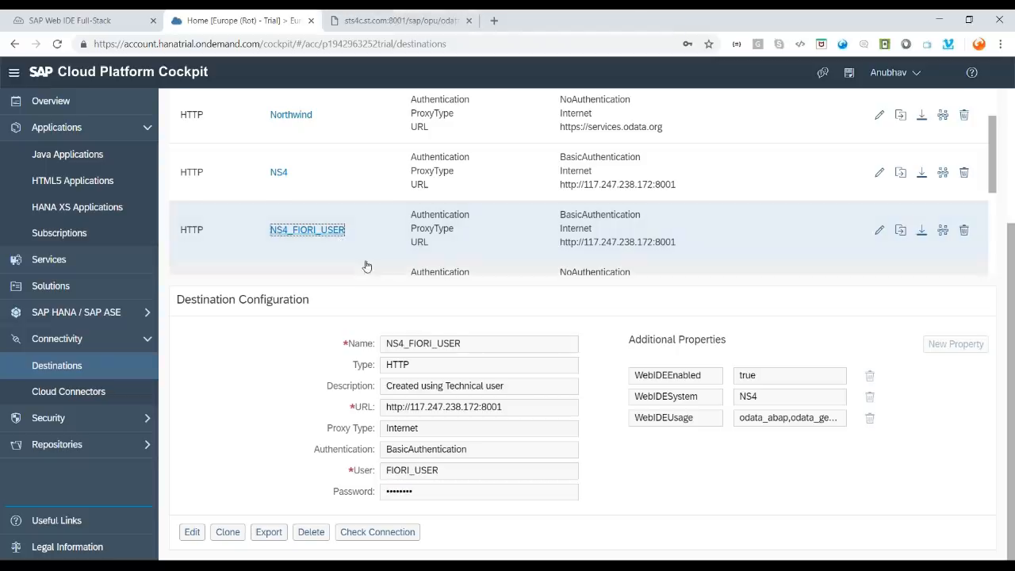
click(333, 185)
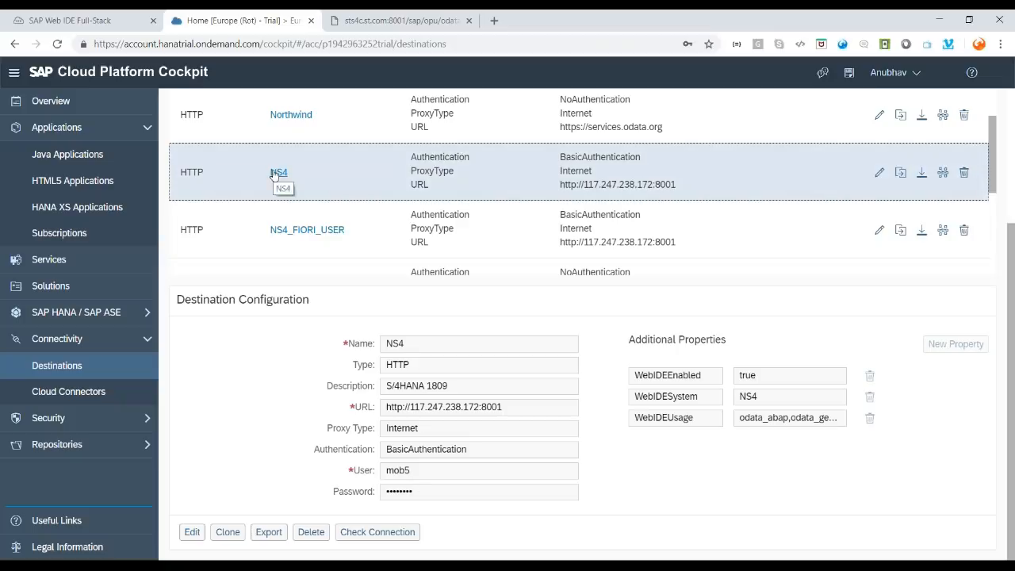
click(456, 387)
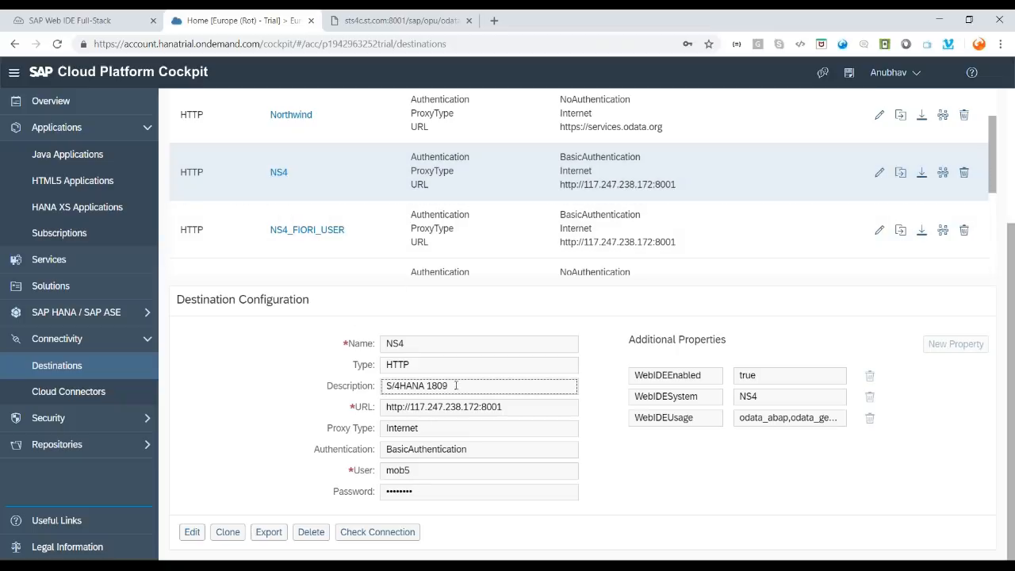
triple_click(432, 387)
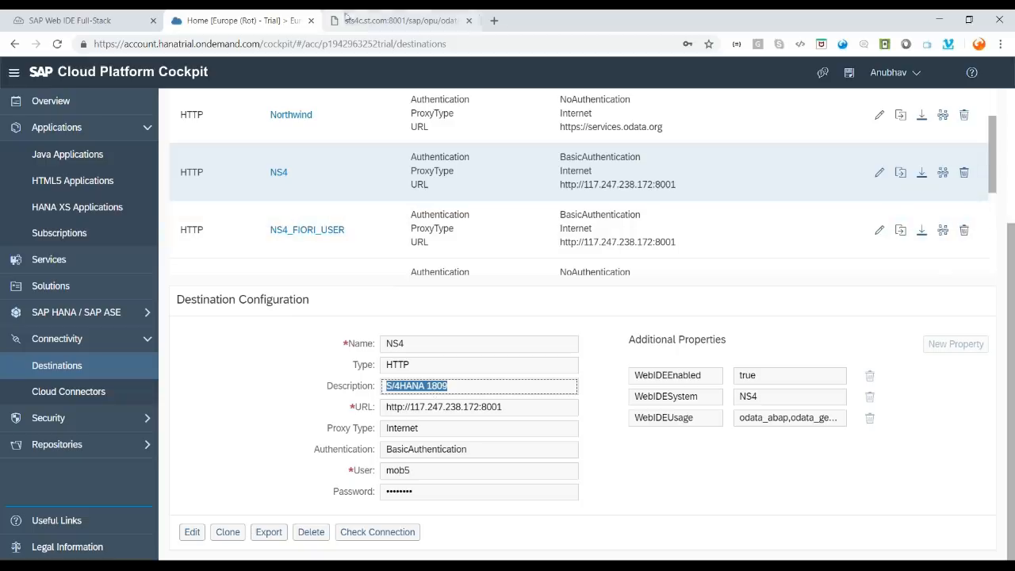
- Switch to SAP Web IDE Full-Stack and start a new workspace project from the SAP Fiori Worklist Application template
click(135, 13)
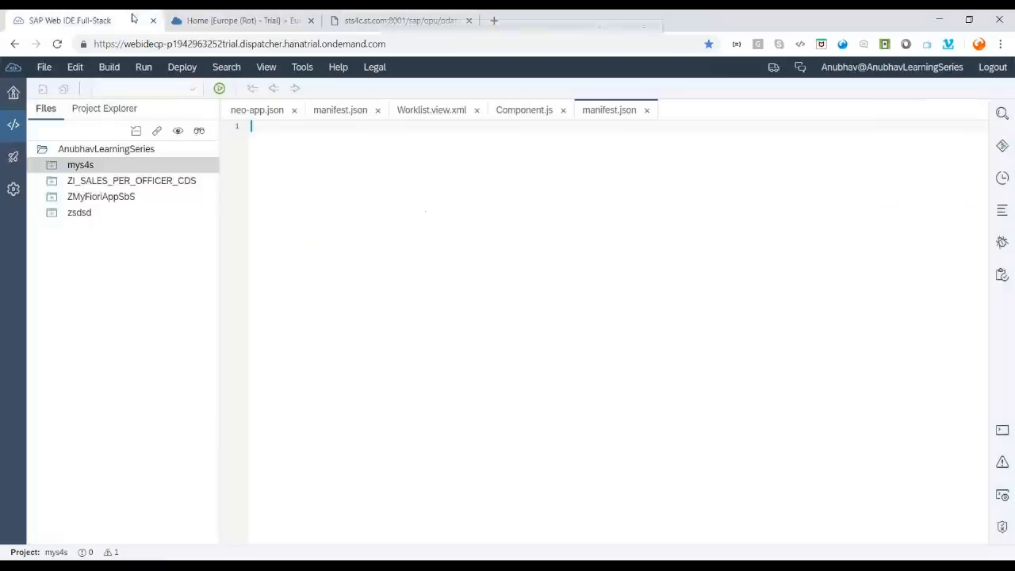
click(107, 150)
right_click(107, 153)
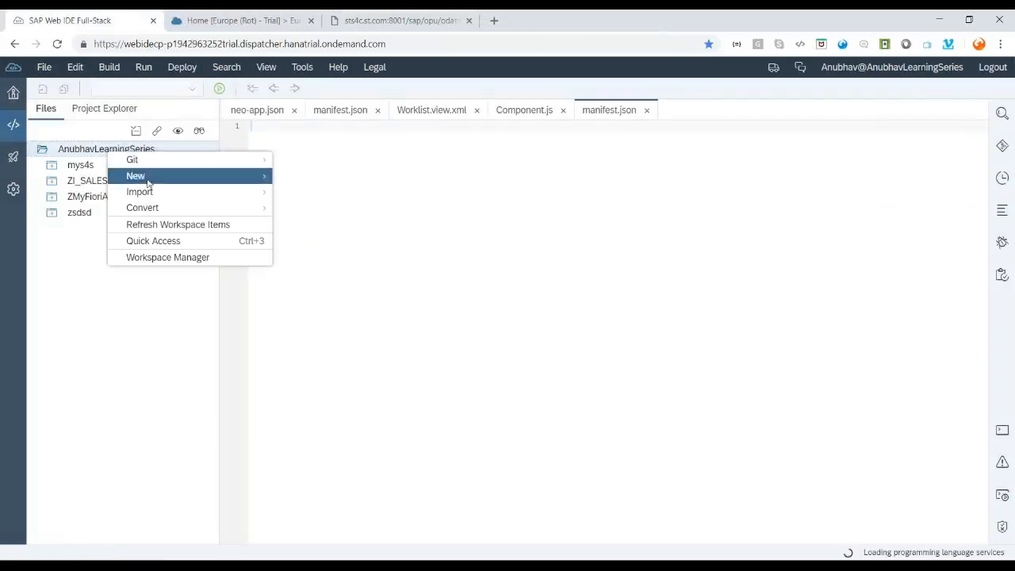
mouse_move(150, 178)
click(334, 211)
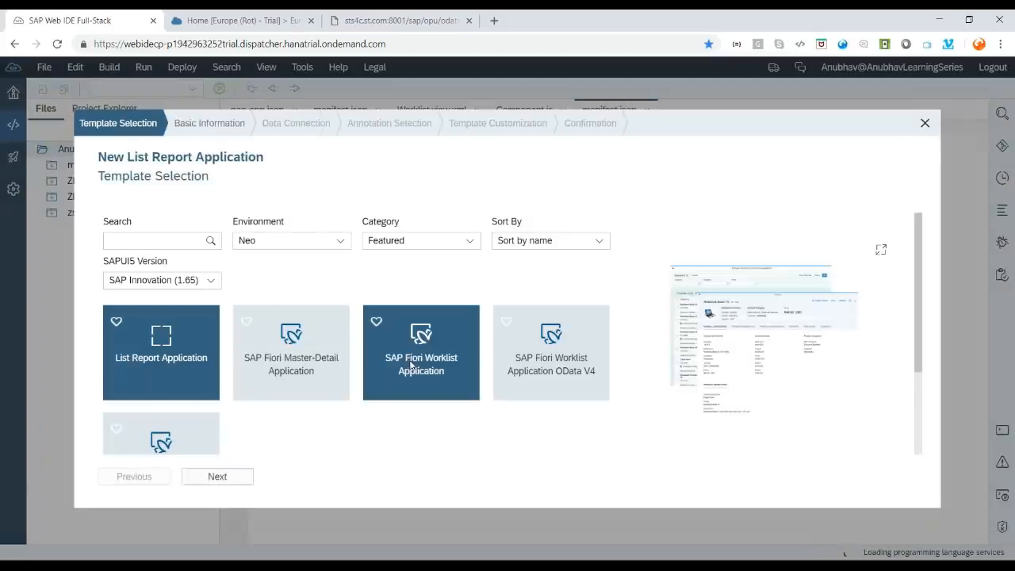
click(421, 352)
click(222, 478)
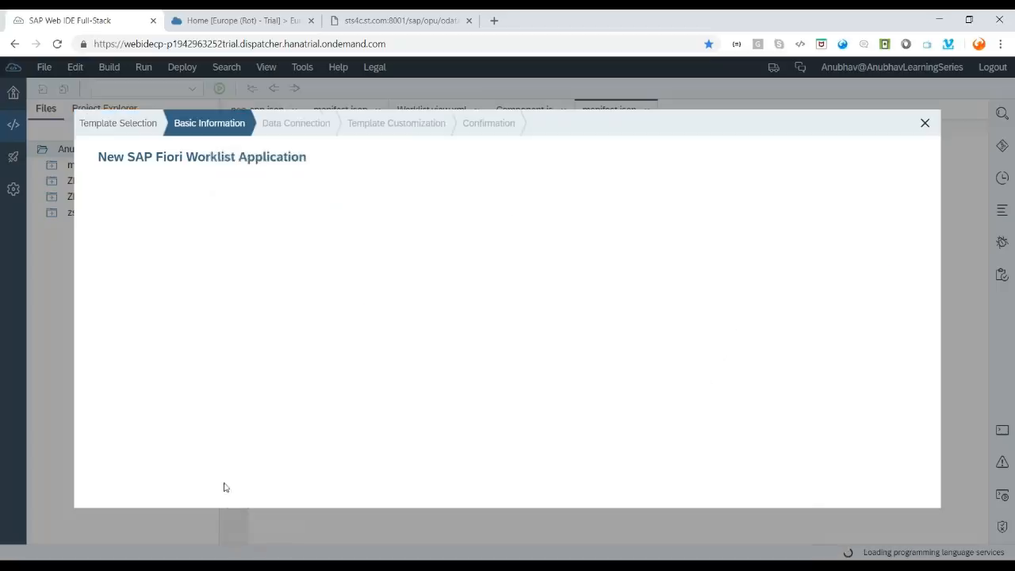
- Enter project name zadsasda, title asdd and namespace asd, and proceed to the data connection
text(zadsasda)
click(347, 273)
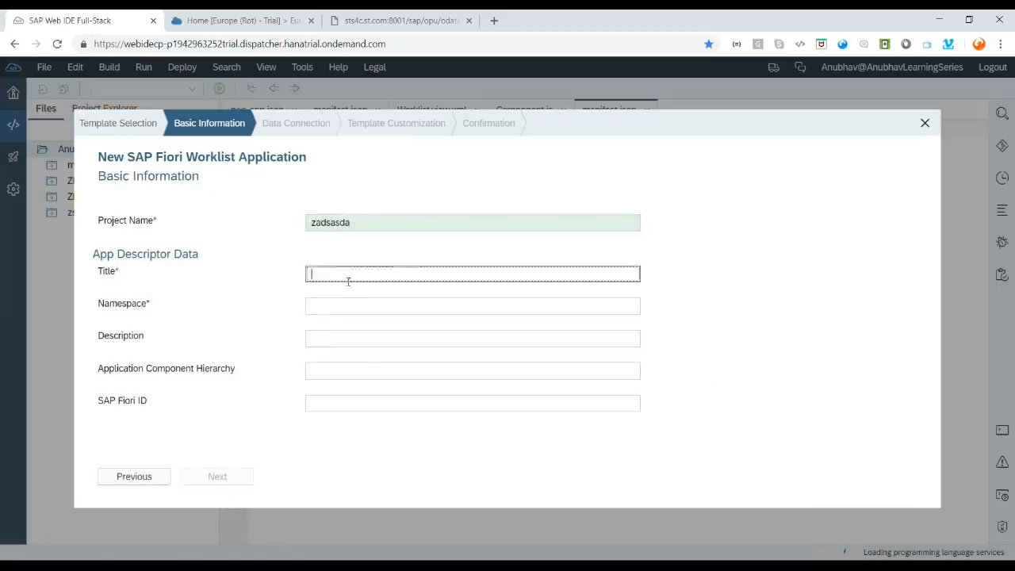
text(asdd)
click(336, 306)
text(asd)
click(217, 476)
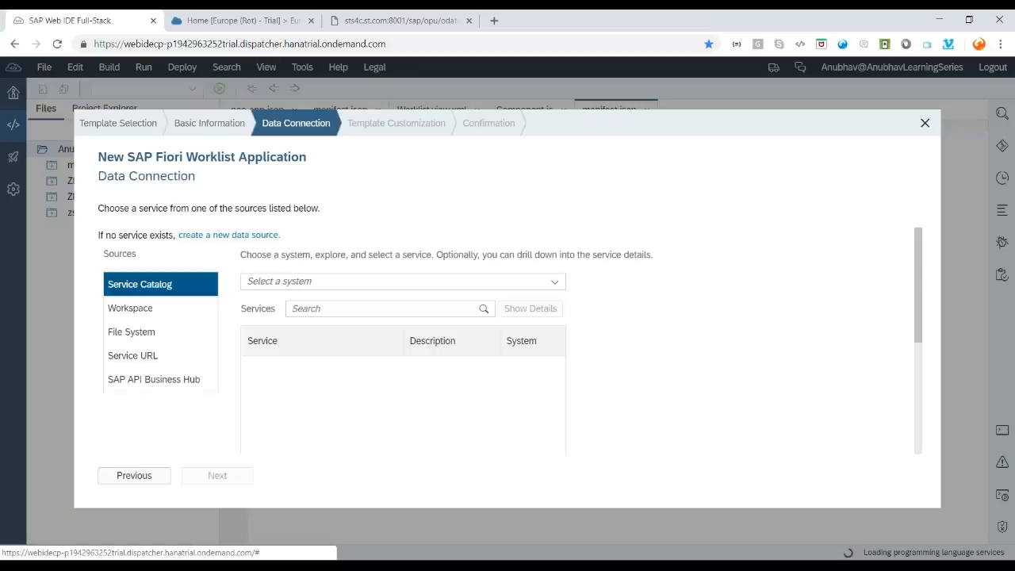
- Open the browser's developer tools on network activity, dock them to the right and narrow them beside the worklist wizard
click(555, 282)
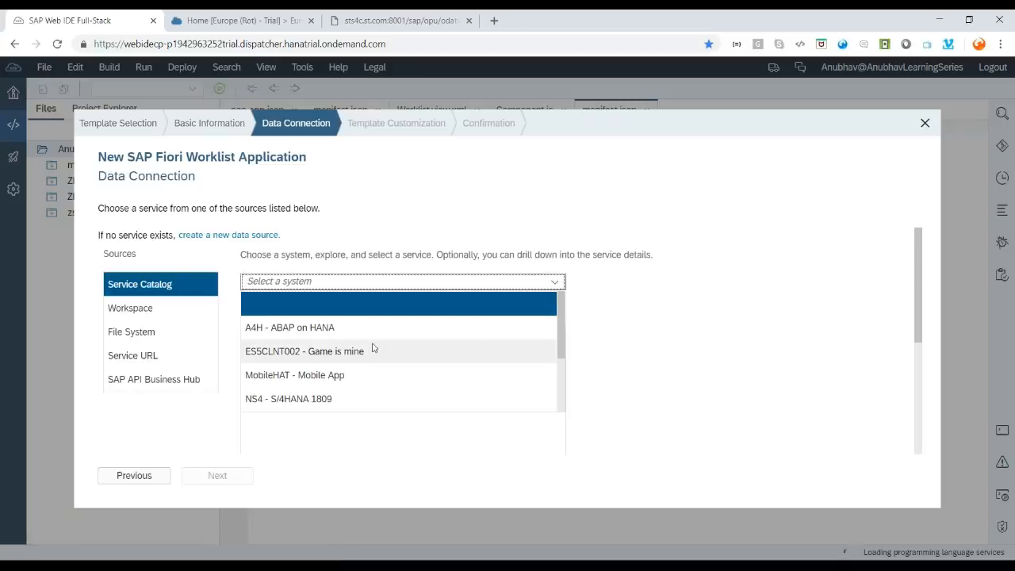
click(501, 212)
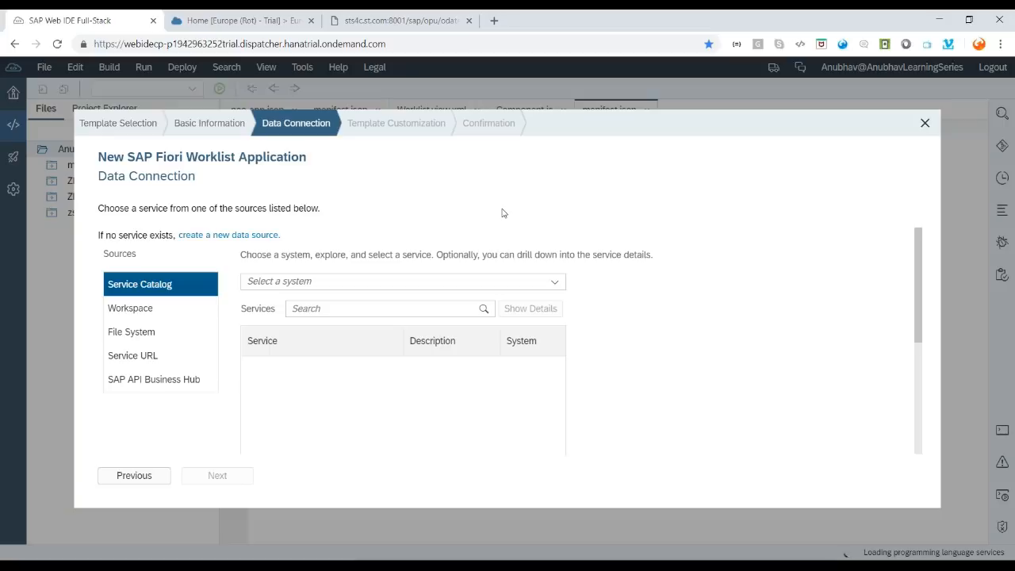
key(F12)
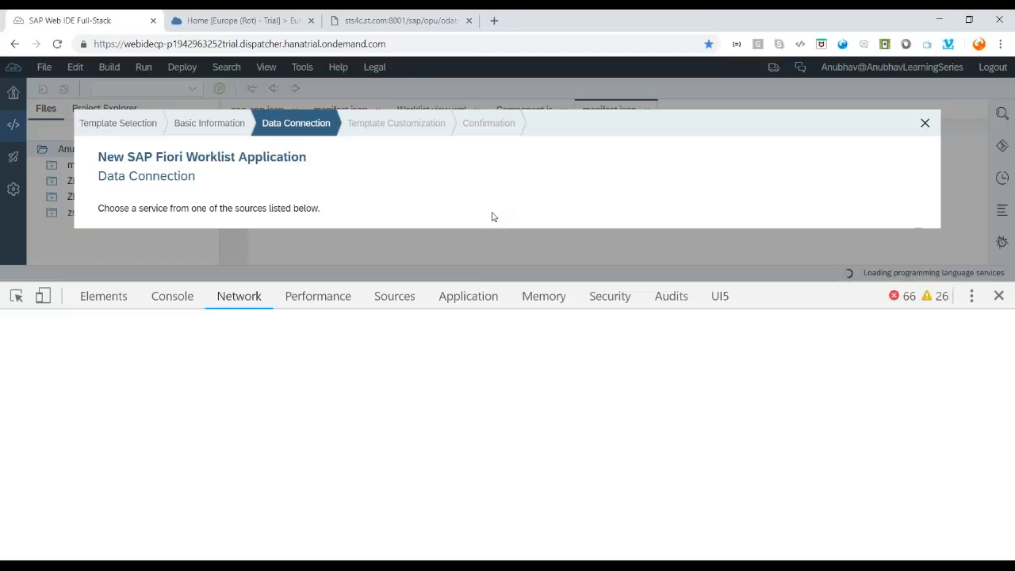
click(971, 297)
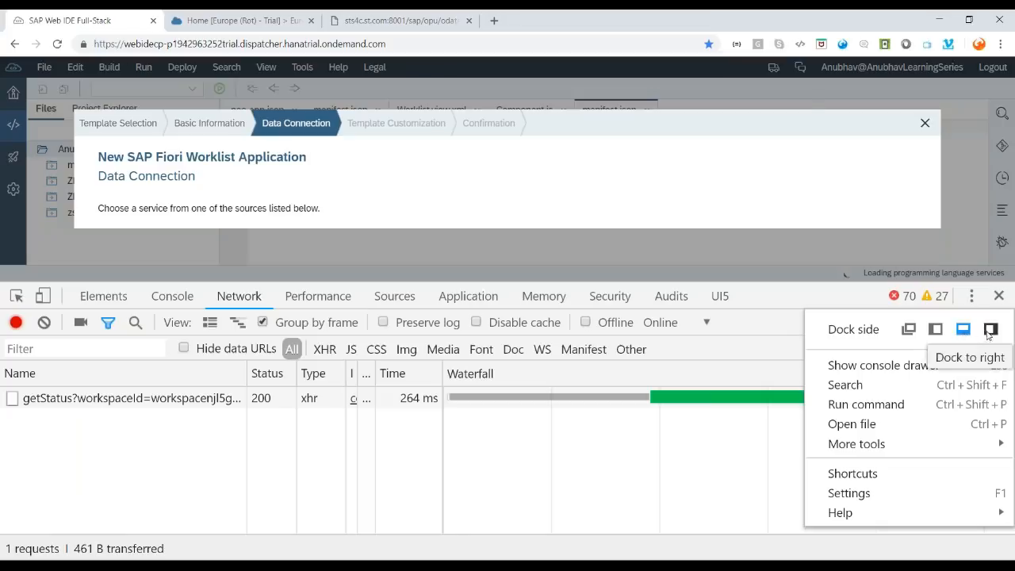
click(990, 329)
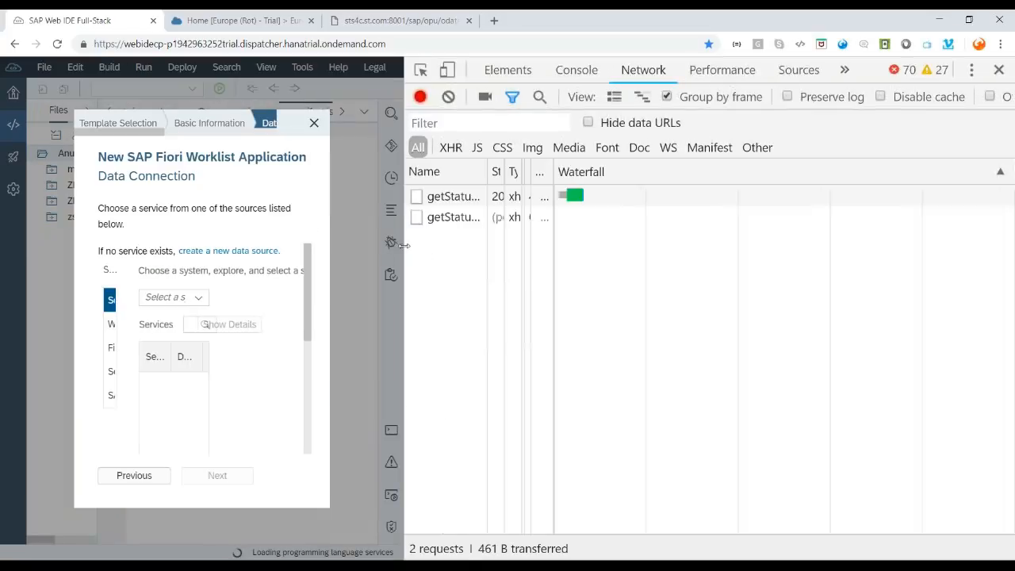
drag(405, 253, 664, 263)
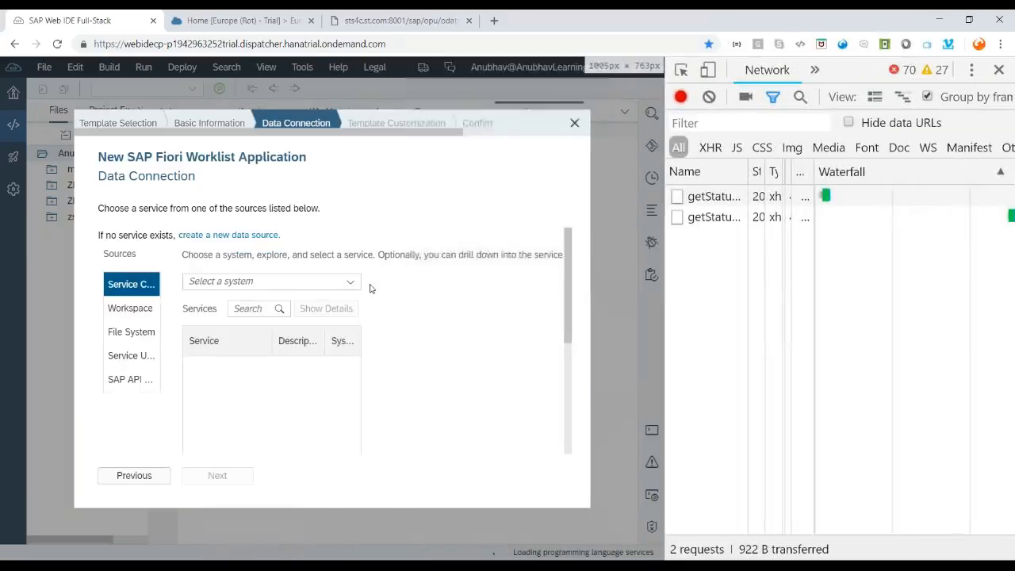
- Choose the NS4 - S/4HANA 1809 system as the service catalog source and sign in with the username and password
click(348, 283)
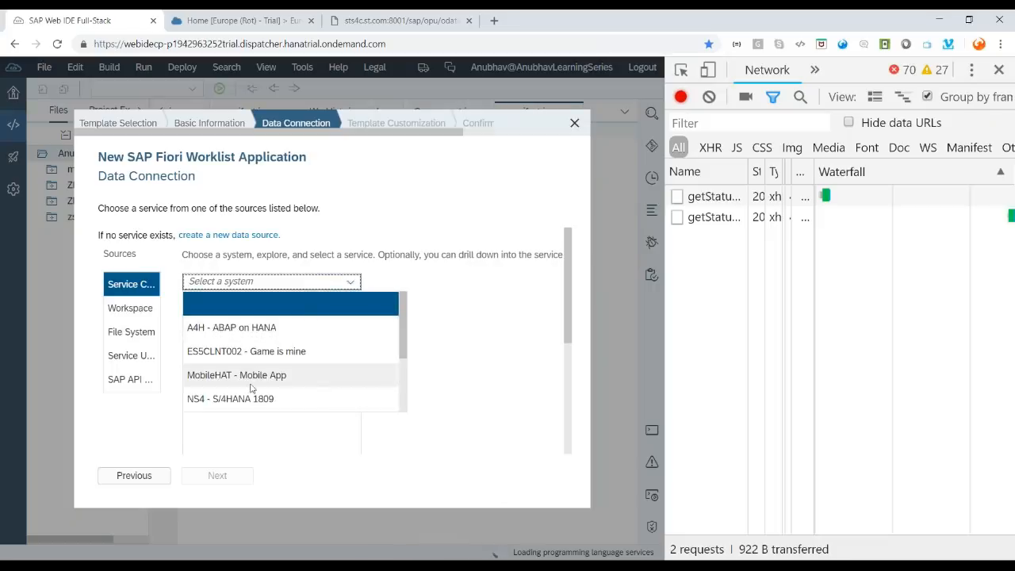
scroll(249, 389, down, 2)
scroll(234, 337, up, 2)
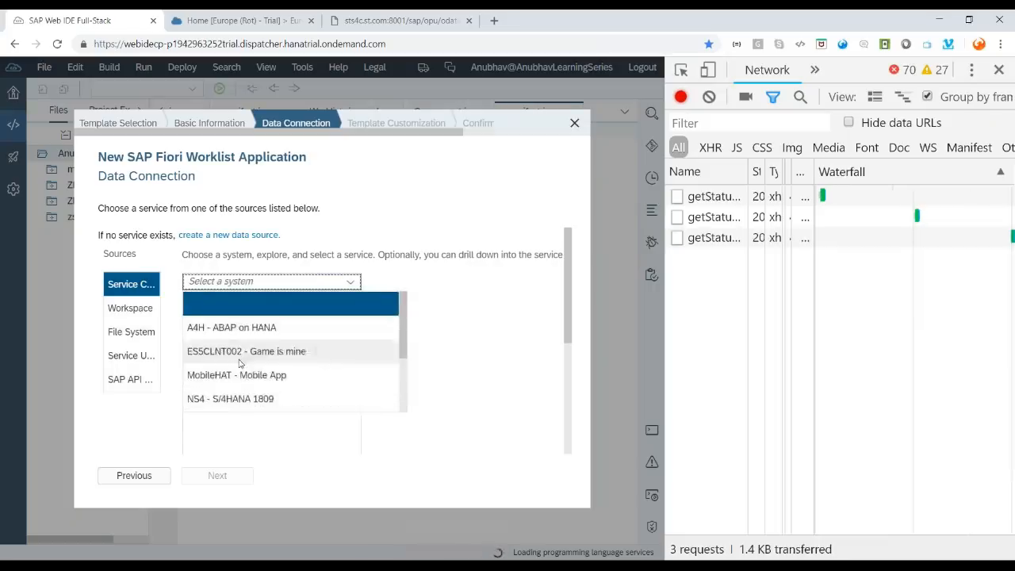
click(243, 404)
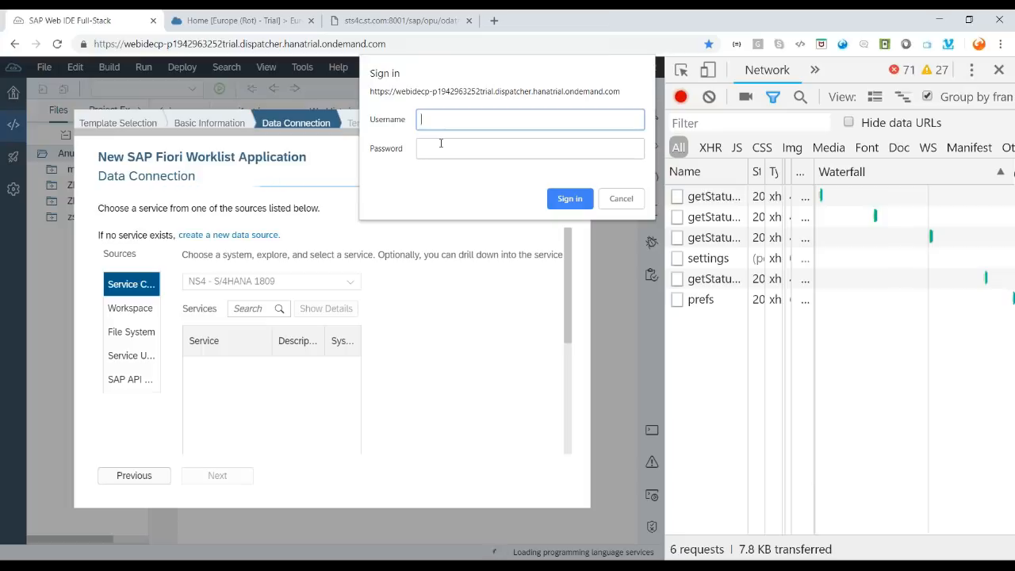
text(mob5)
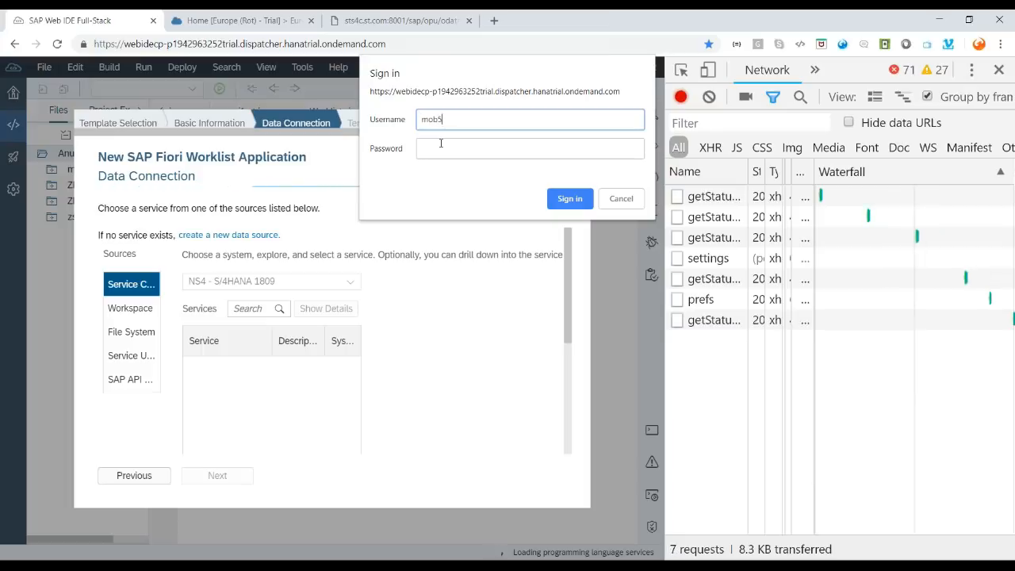
key(Tab)
text(********)
click(573, 202)
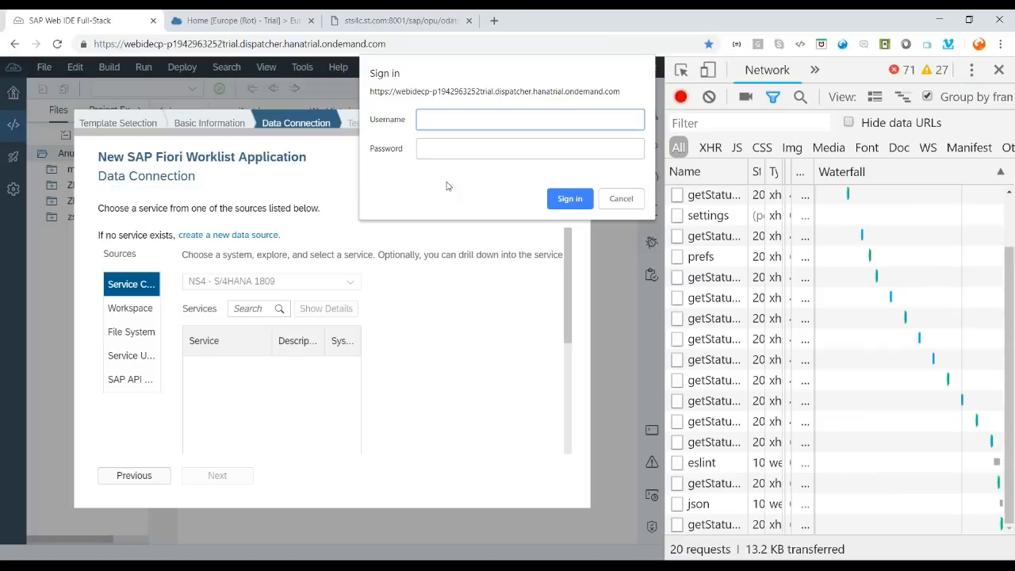
- Try to sign in to the NS4 system again with the username and password, and cancel the repeated sign-in request
text(mob5)
key(Tab)
text(*******)
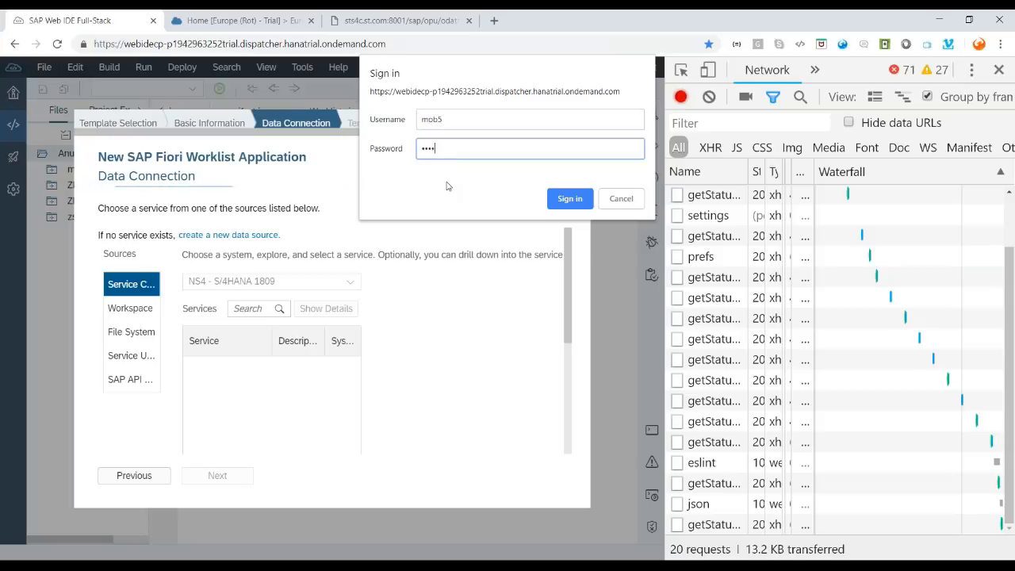
key(Return)
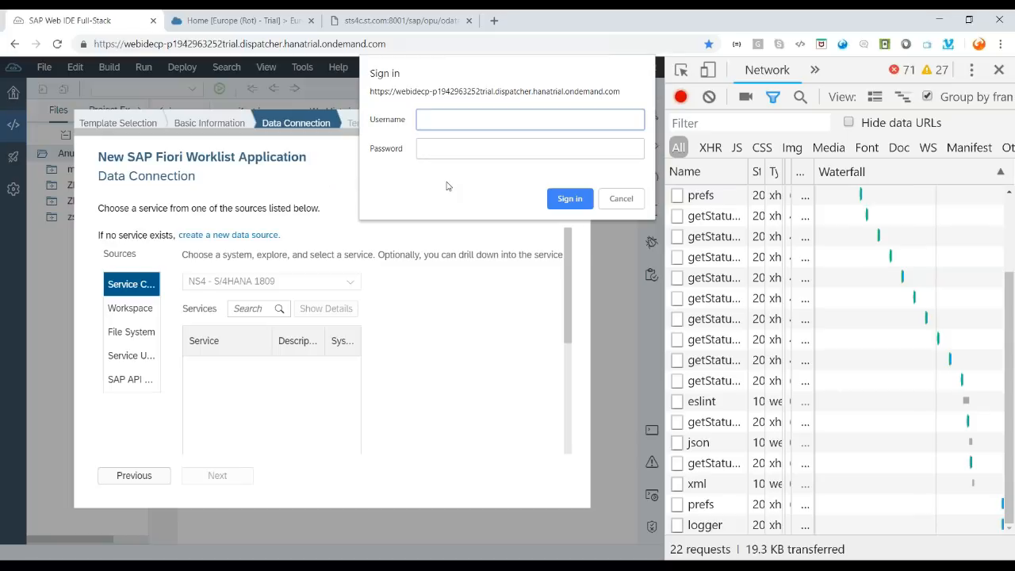
click(624, 198)
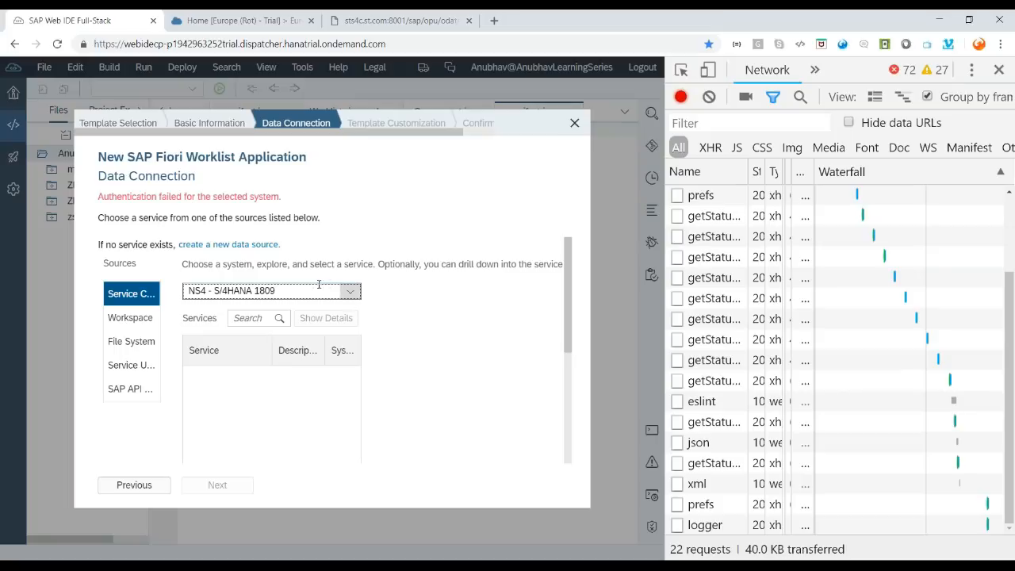
click(352, 295)
click(354, 295)
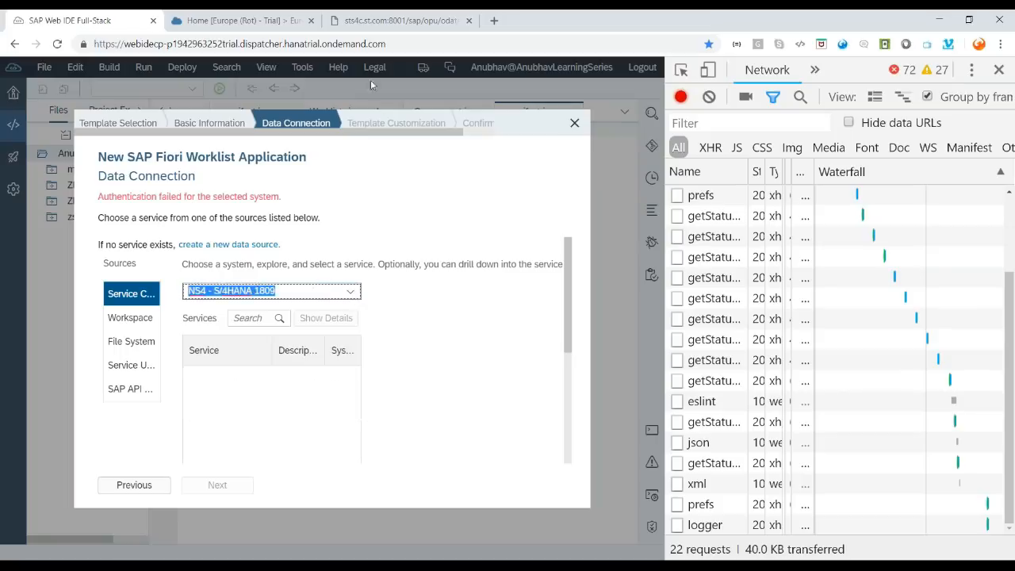
- Switch to SAP Cloud Platform Cockpit and examine the NS4_FIORI_USER destination's user, glancing at the catalog service XML document
click(281, 14)
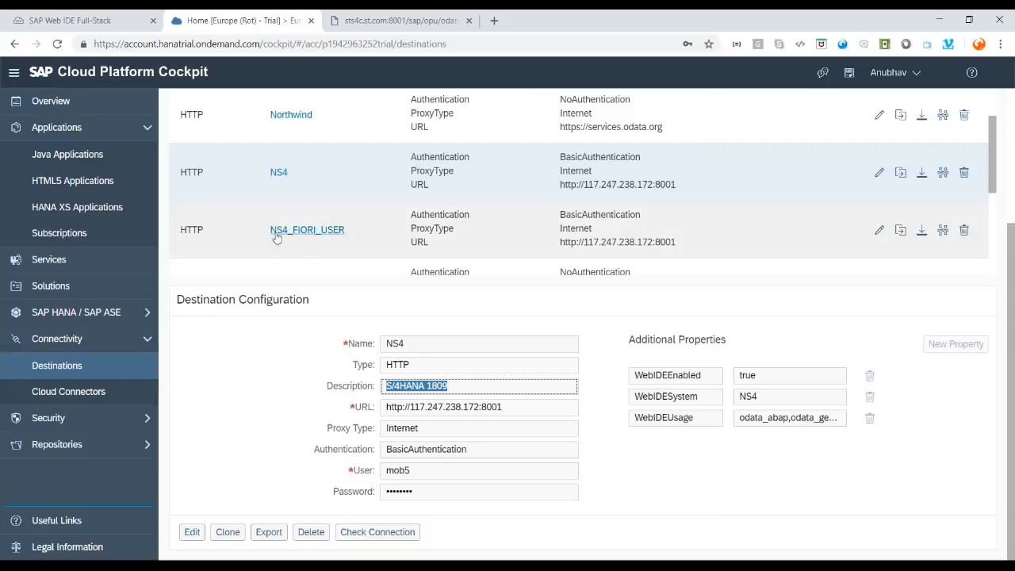
click(347, 236)
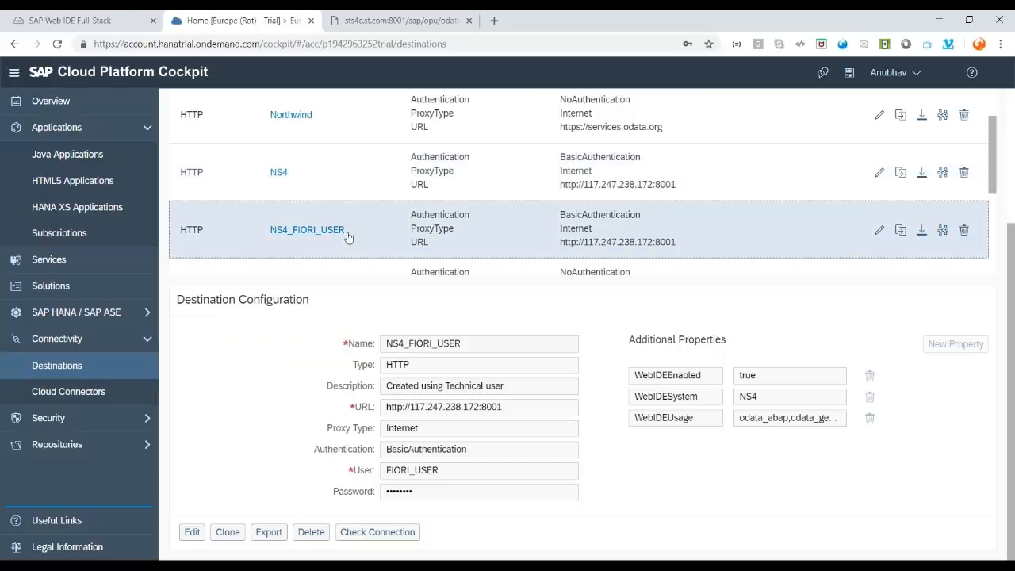
drag(440, 470, 377, 492)
click(453, 475)
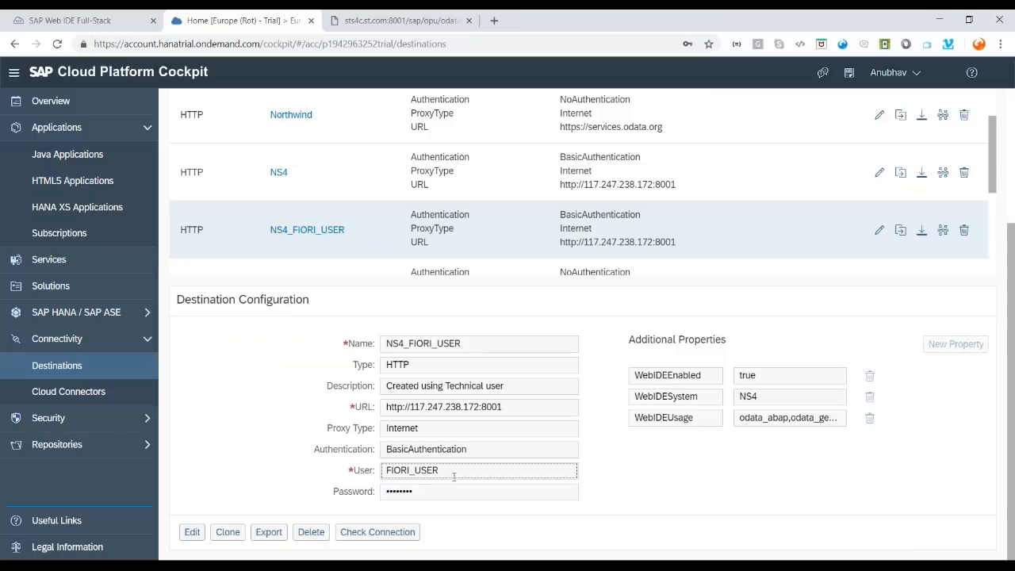
drag(395, 471, 452, 476)
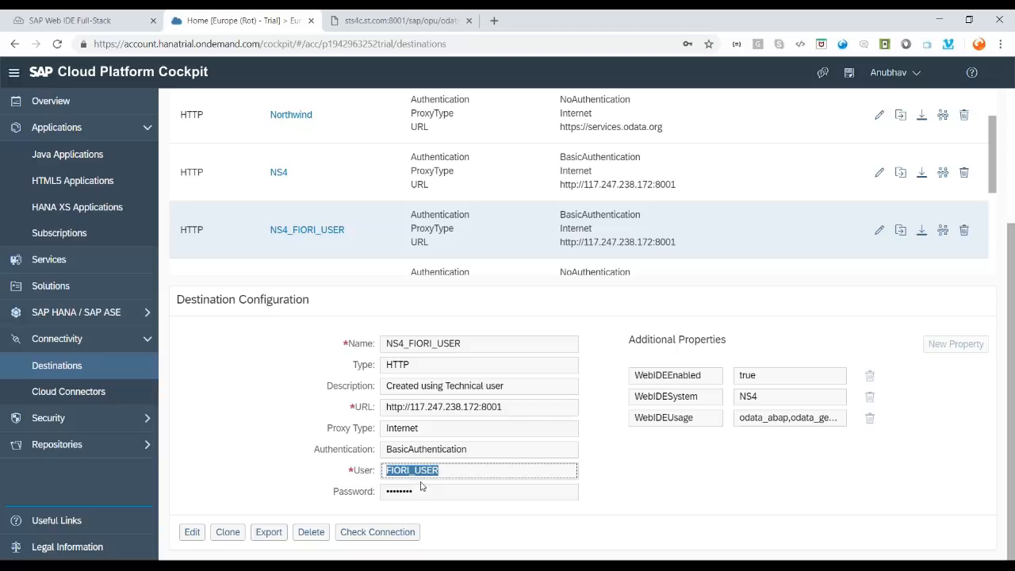
click(456, 490)
drag(447, 470, 383, 467)
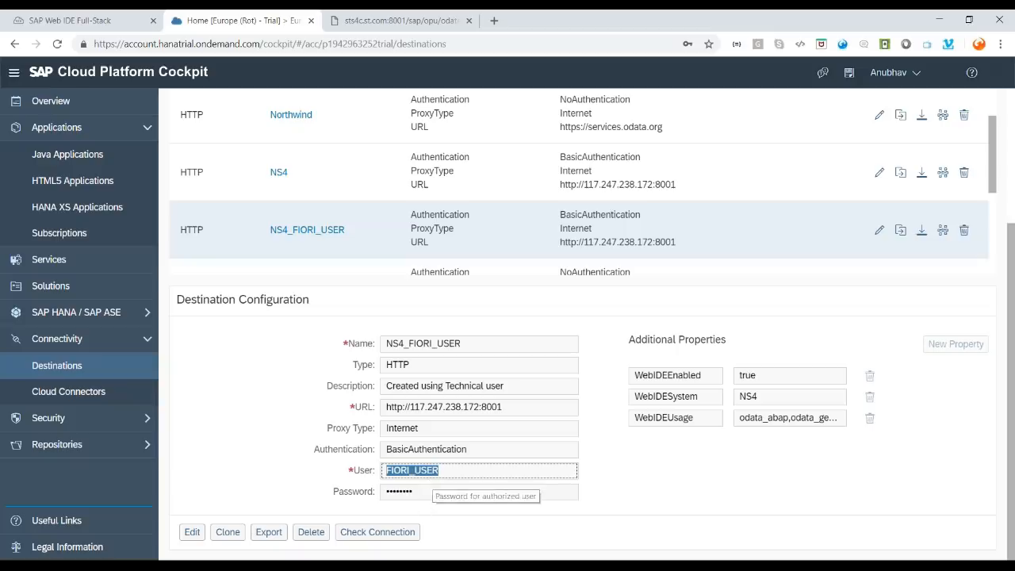
click(420, 23)
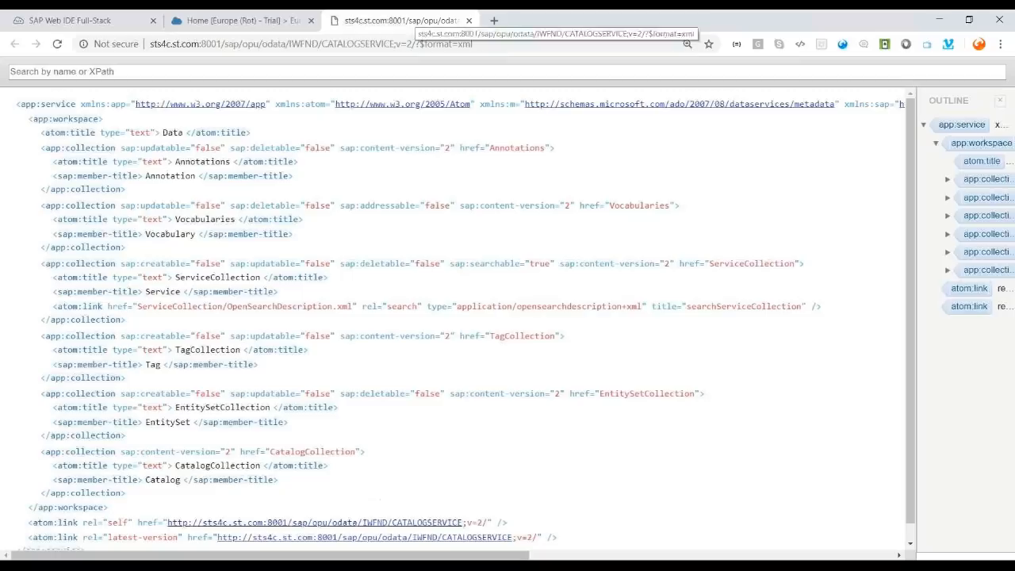
click(254, 21)
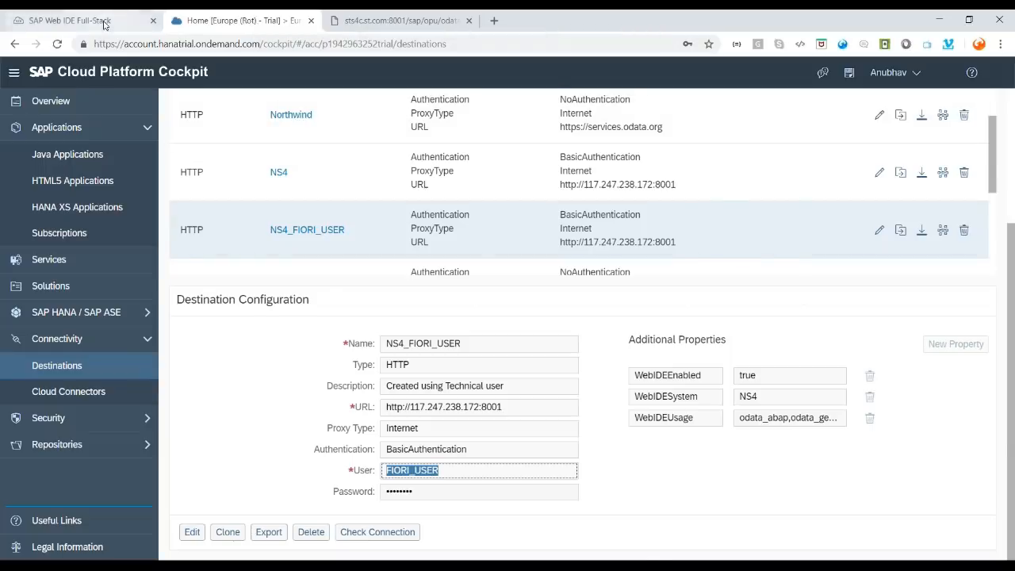
- Switch to SAP Web IDE, clear the network log and choose the NS4_FIORI_USER system for the data connection
click(71, 20)
click(350, 292)
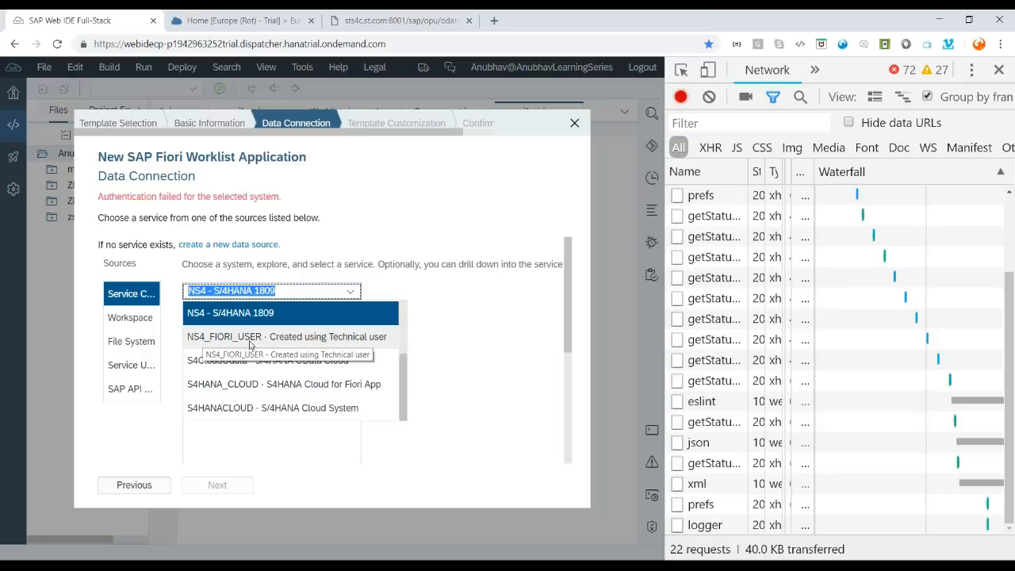
click(708, 96)
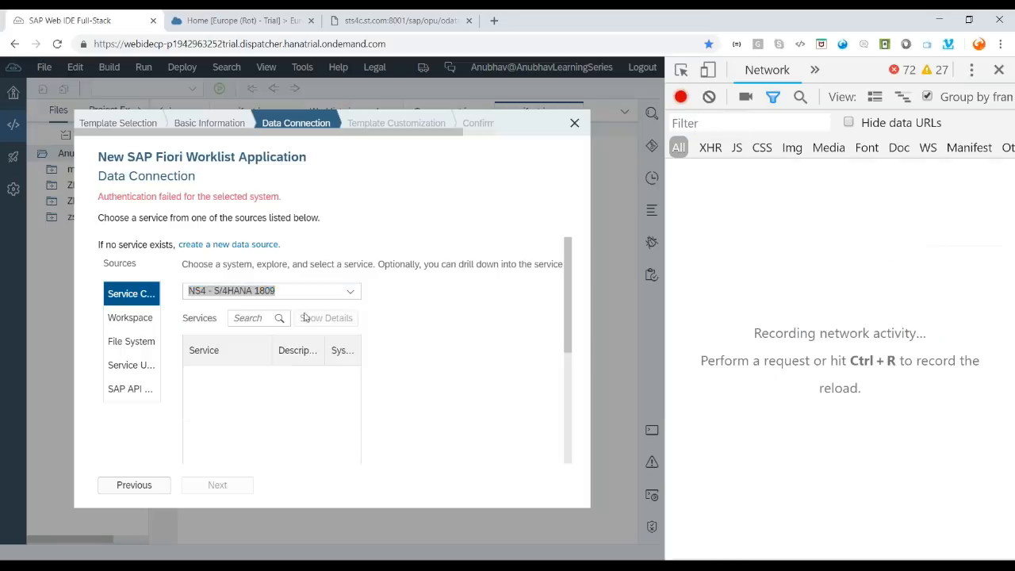
click(337, 293)
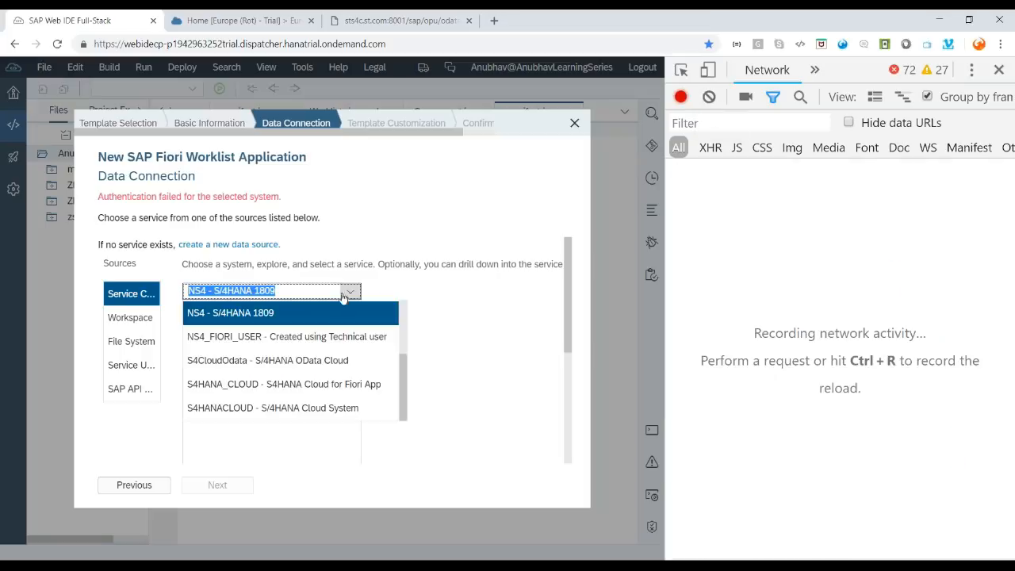
click(267, 339)
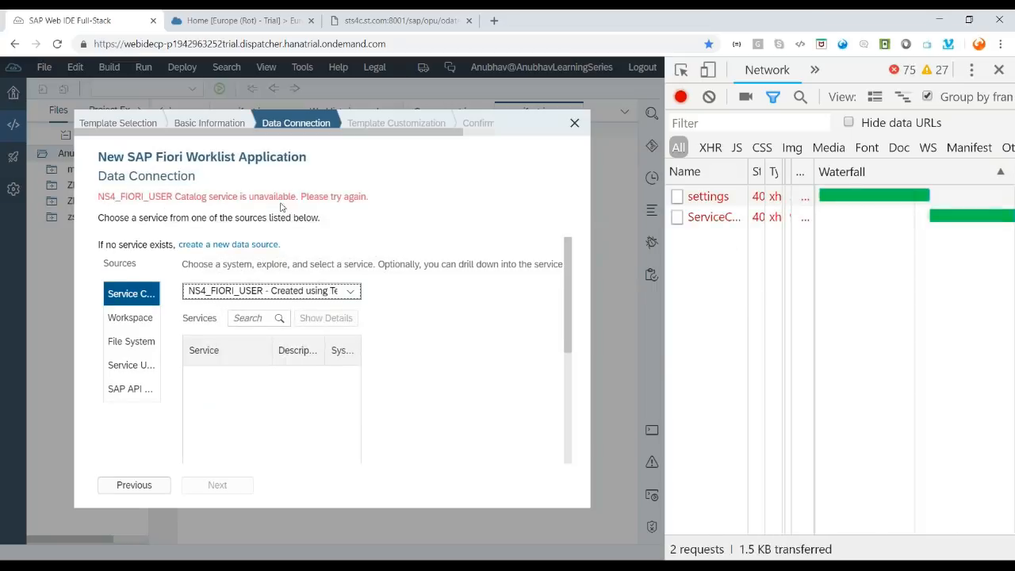
- Open the failed ServiceCollection request's response in its own page and examine the error message value
double_click(717, 218)
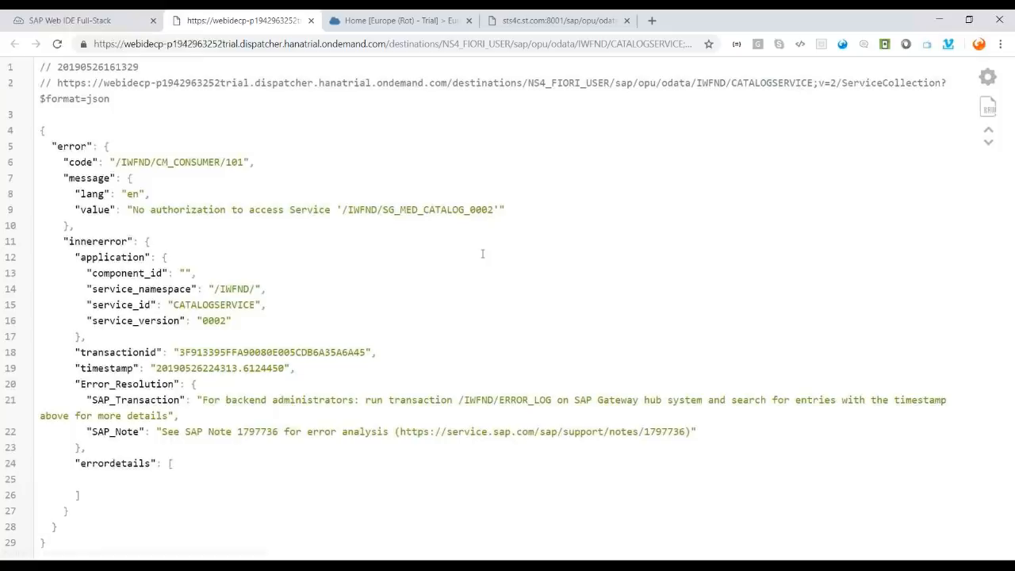
drag(129, 209, 327, 211)
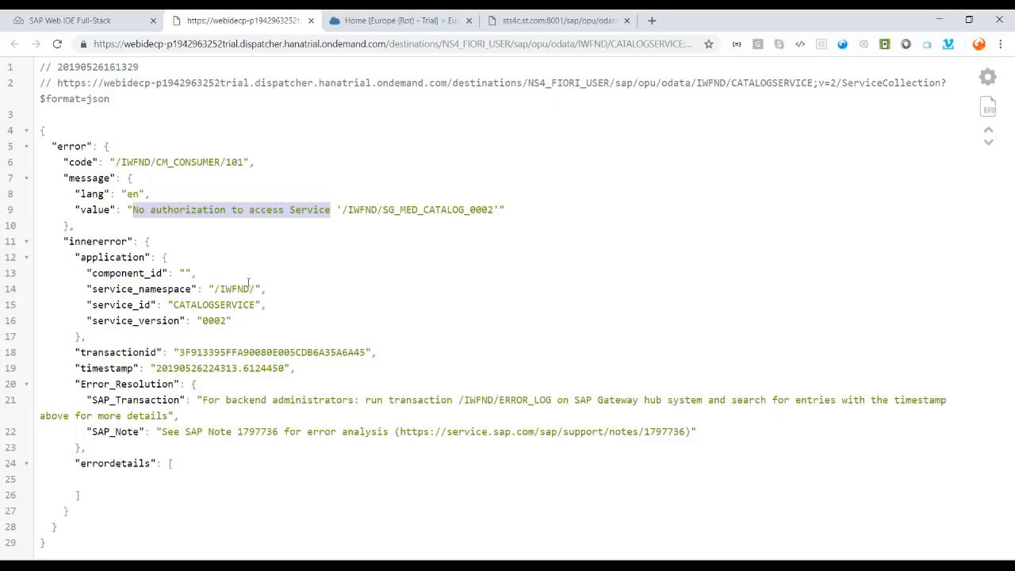
- Switch to PowerPoint and add "User credentials were invalid" as item 5 of the causes list
click(413, 565)
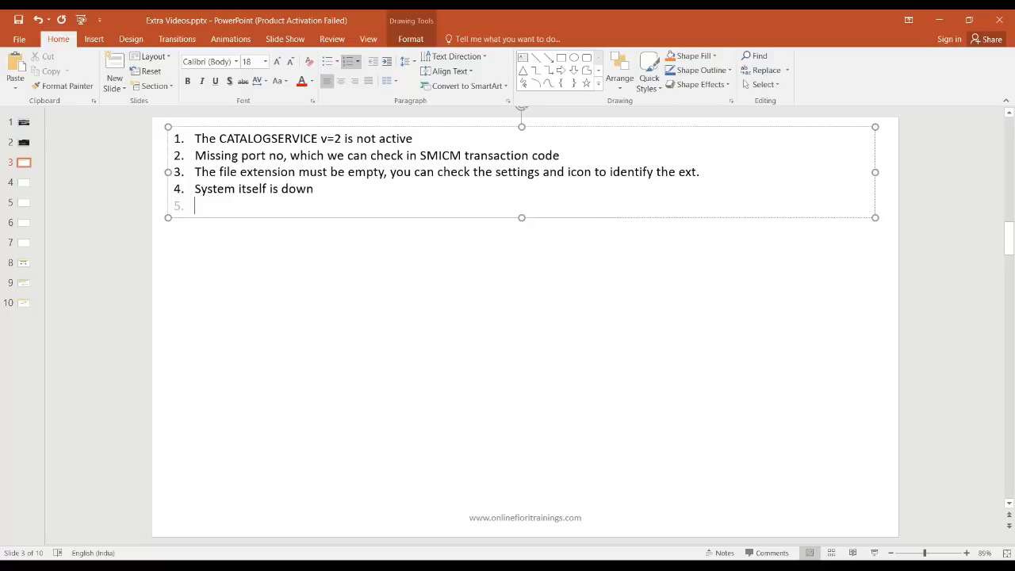
text(User cred)
key(BackSpace)
text(denty)
key(BackSpace)
text(ials we)
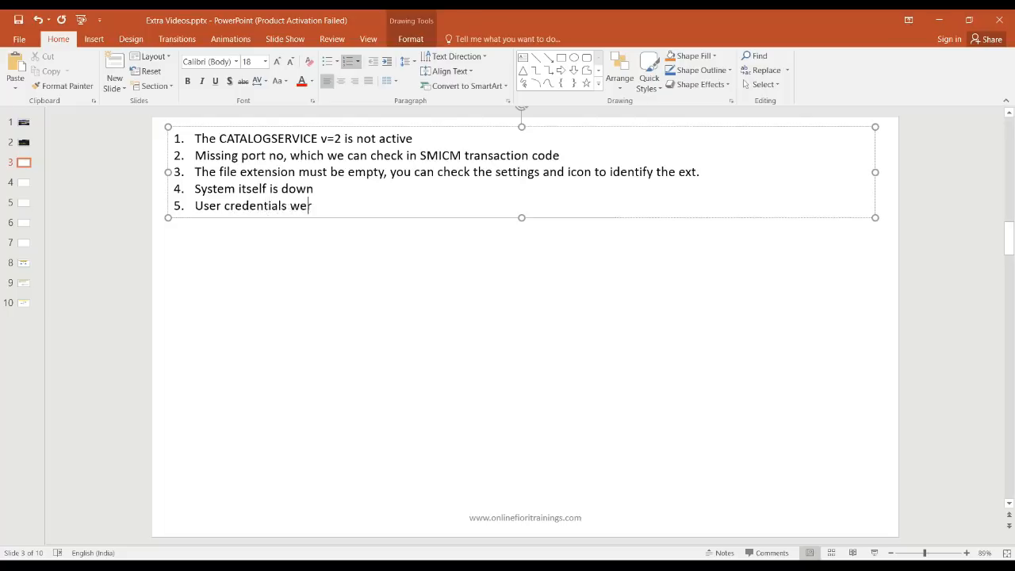
text(re invalid)
- Add "User does not have authorizations to the catalog service itself" as item 6 of the causes list
key(Return)
text(User doesn)
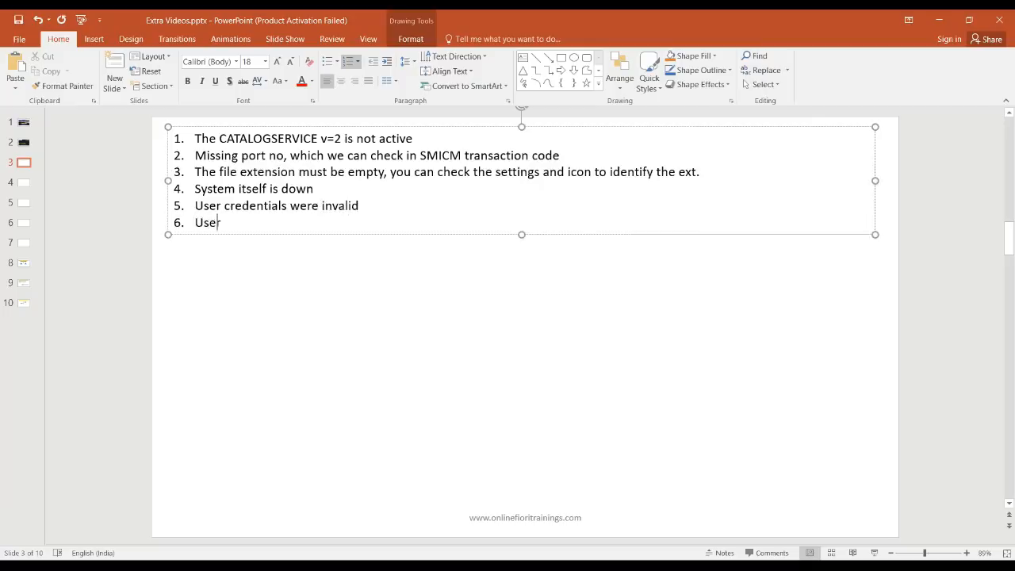
key(BackSpace)
text(not)
key(BackSpace)
text(thave a)
key(BackSpace)
key(BackSpace)
key(BackSpace)
key(BackSpace)
key(BackSpace)
key(BackSpace)
text(have authoriza)
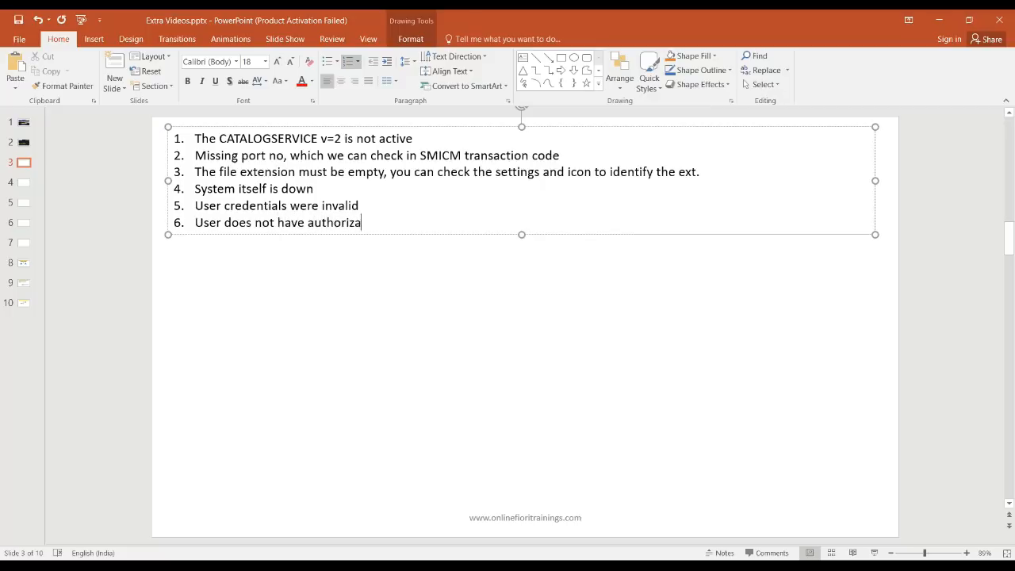
text(tions to the catalog service )
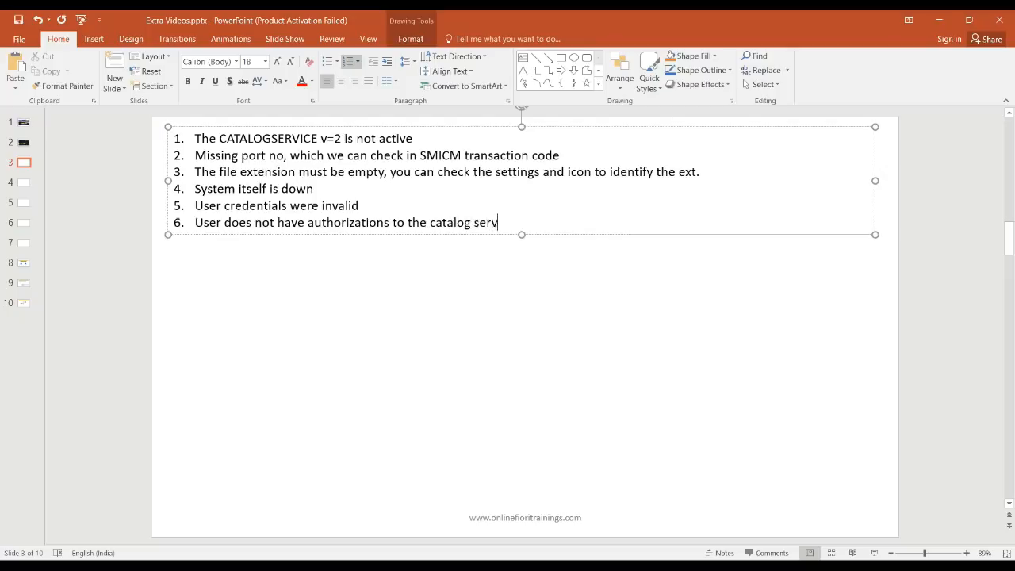
text(itself/)
key(BackSpace)
click(24, 123)
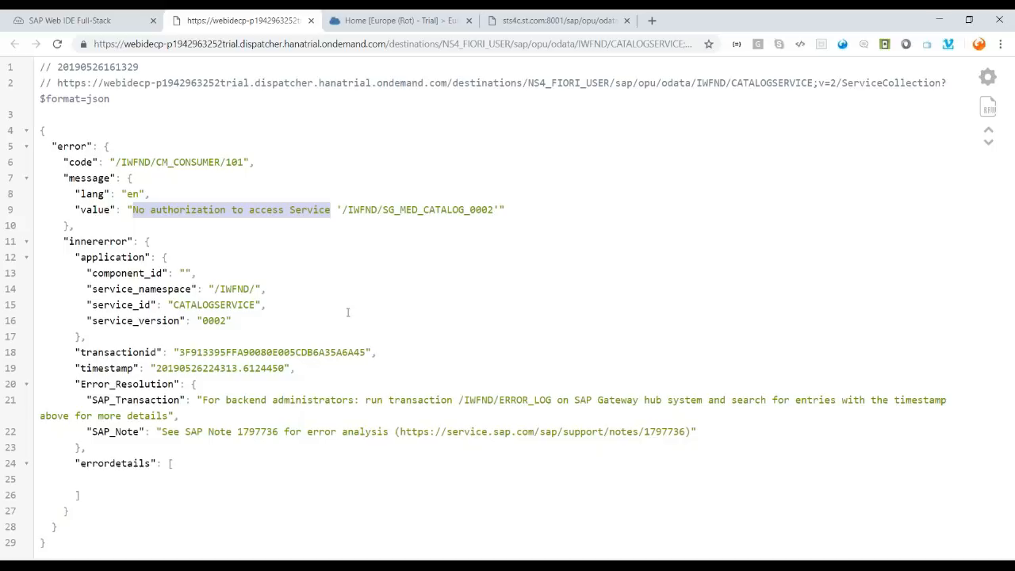
click(369, 20)
click(353, 45)
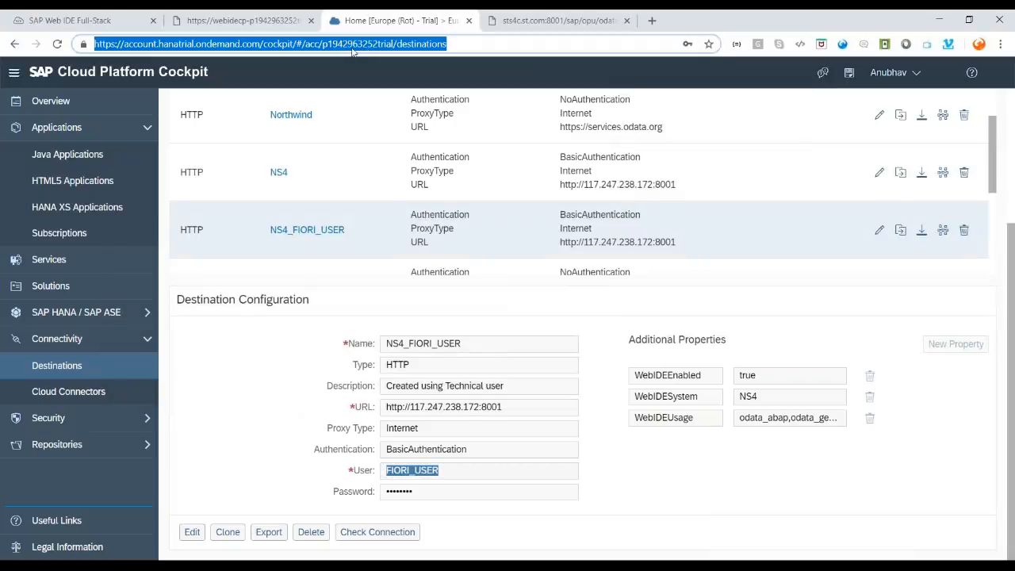
text(www.onlinefioritrainings.com)
key(Return)
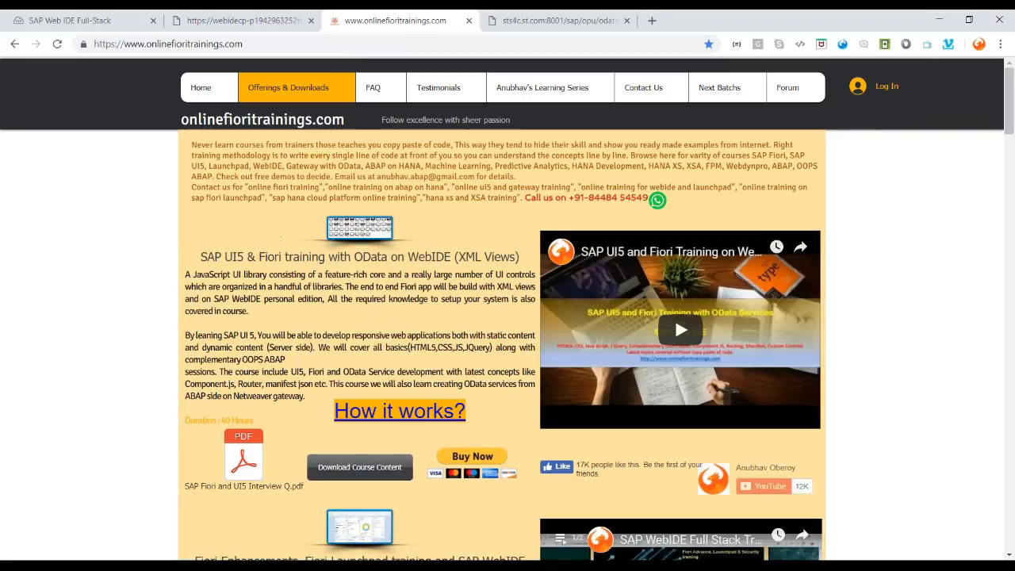
- Look through the course offerings, including Fiori Enhancements, ABAP on HANA and BRF Plus, and open the website's Learning Series page
scroll(258, 306, down, 5)
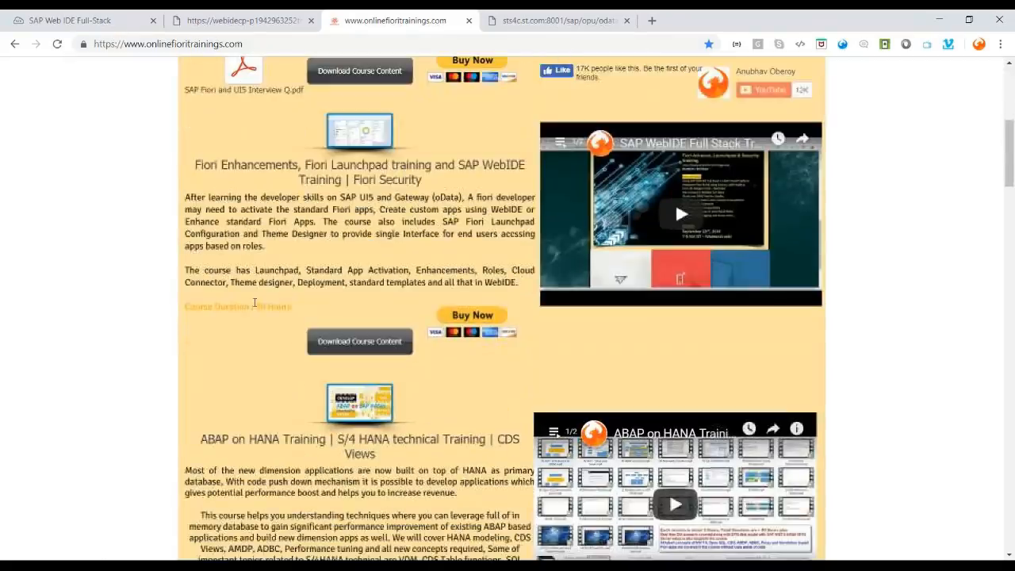
scroll(254, 300, down, 2)
scroll(254, 299, up, 2)
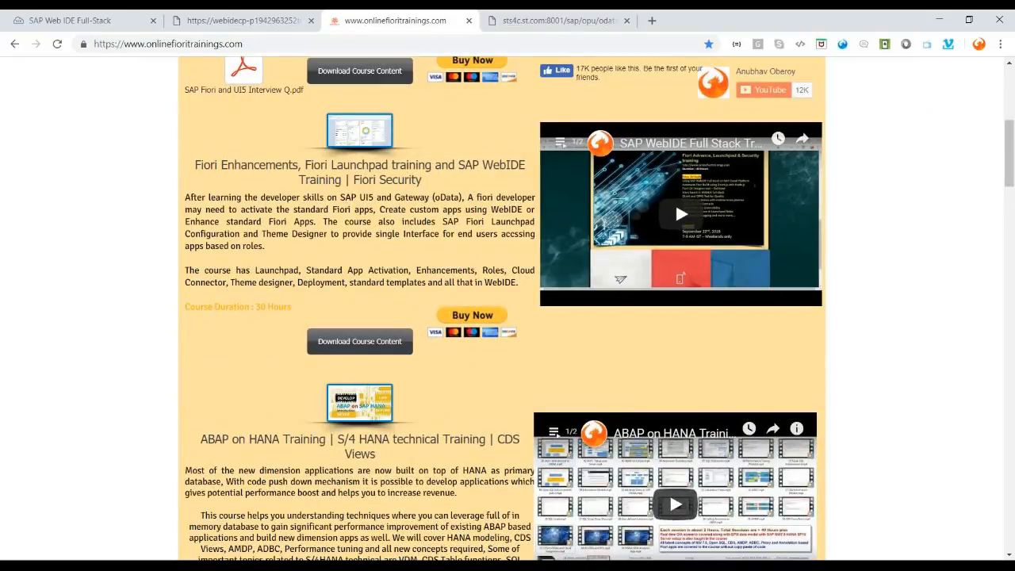
scroll(674, 318, down, 3)
scroll(253, 318, down, 2)
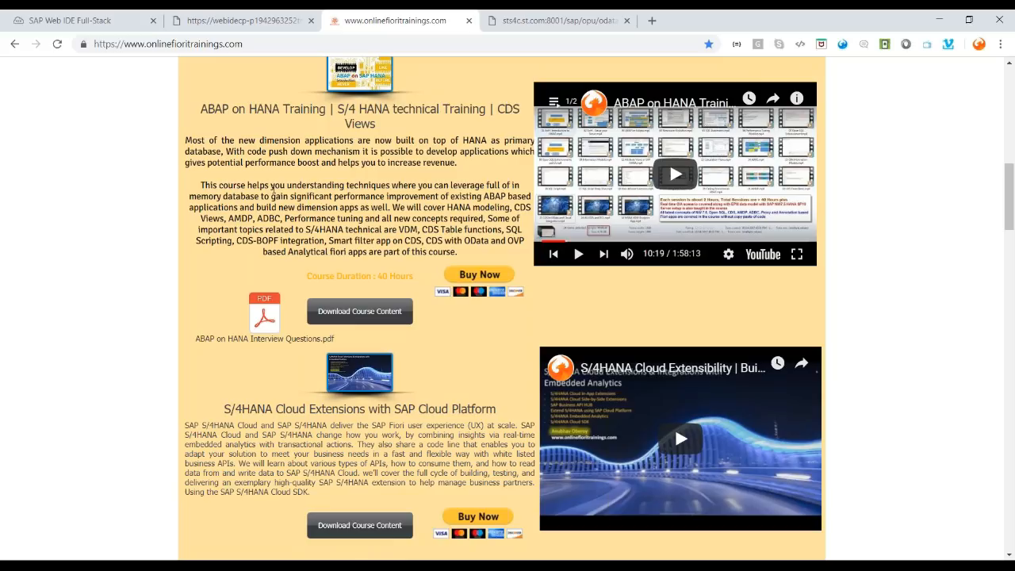
scroll(272, 190, up, 3)
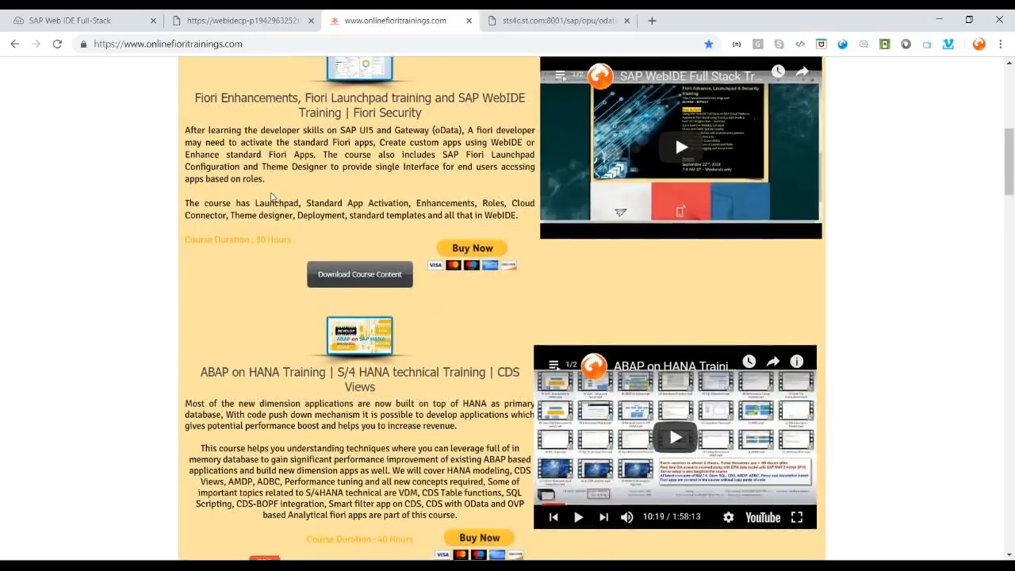
scroll(272, 197, down, 15)
scroll(269, 197, down, 15)
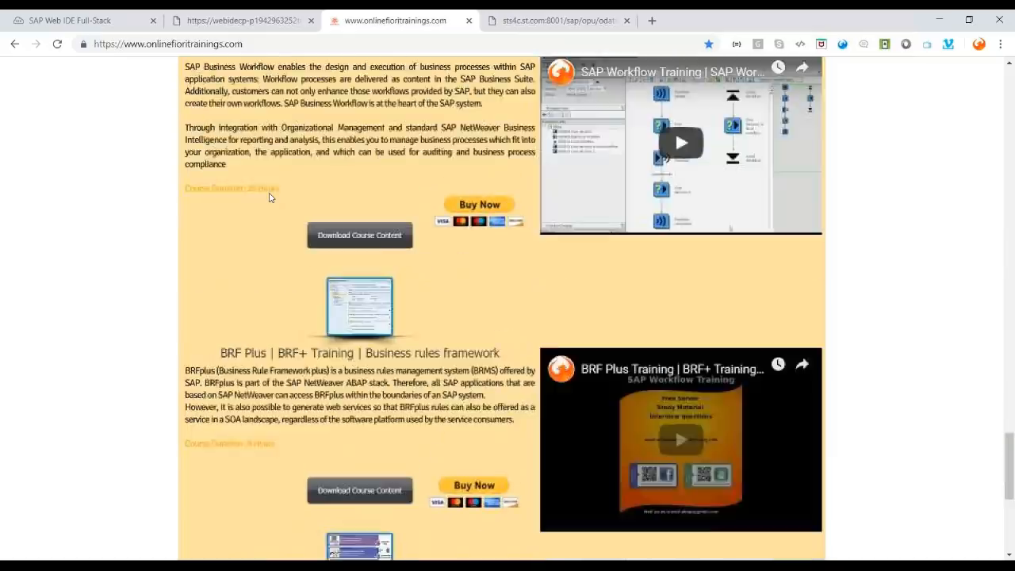
scroll(269, 198, down, 5)
scroll(269, 198, up, 9)
scroll(269, 197, up, 20)
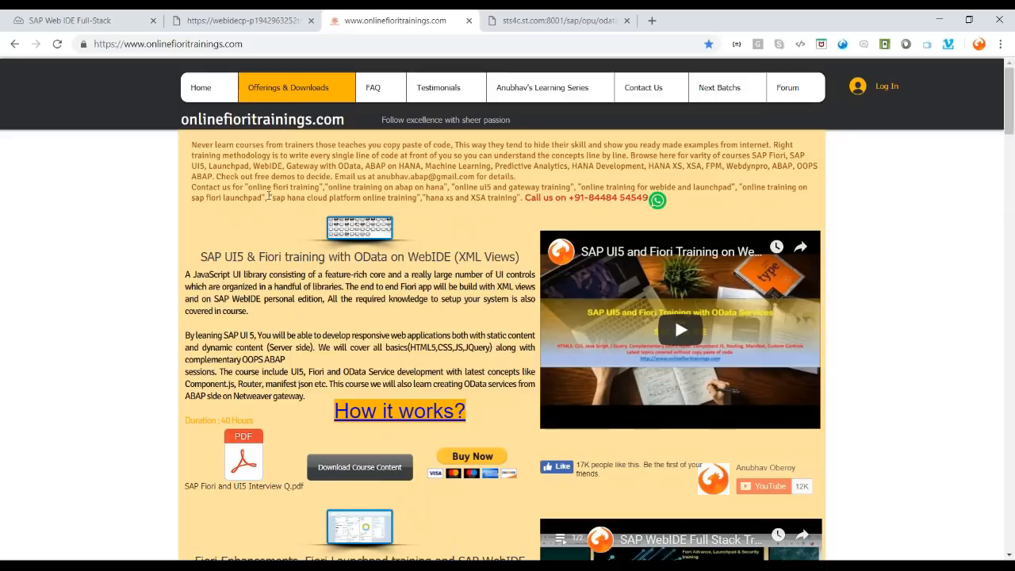
click(530, 94)
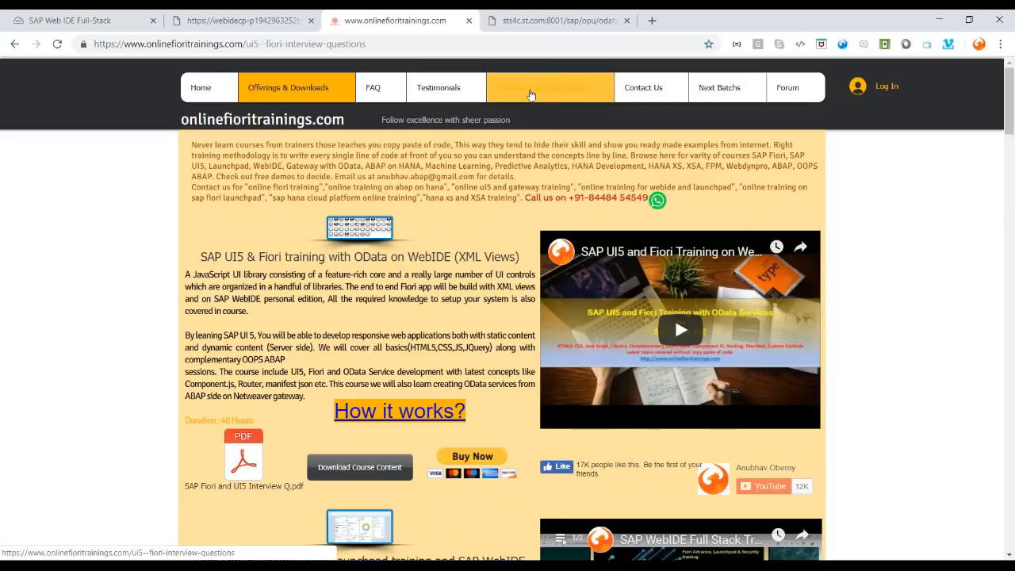